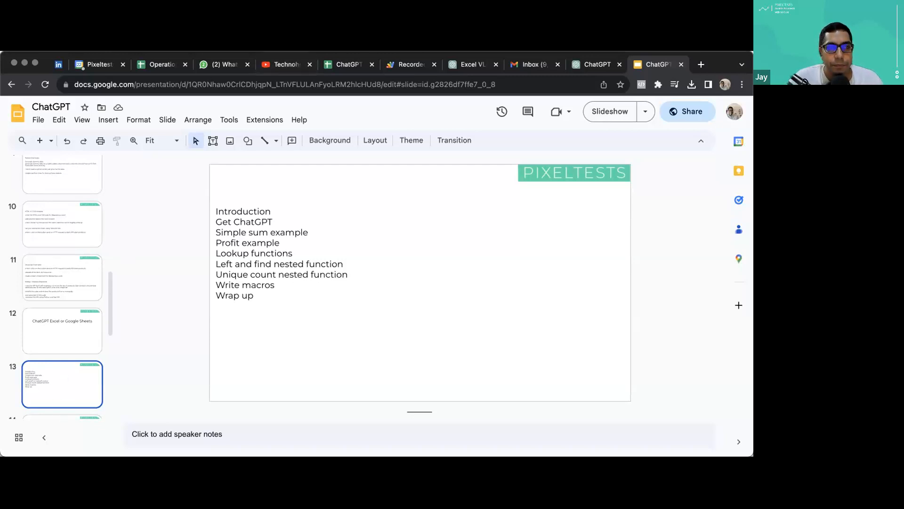
Step: Show the Sum and Profit slide in the presentation and shrink the browser window
scroll(70, 358, down, 1)
click(66, 373)
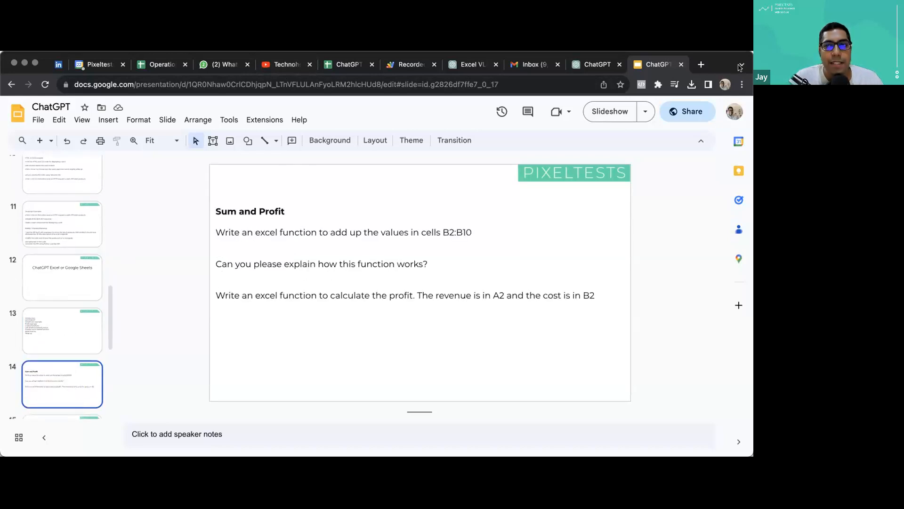
drag(748, 56, 644, 145)
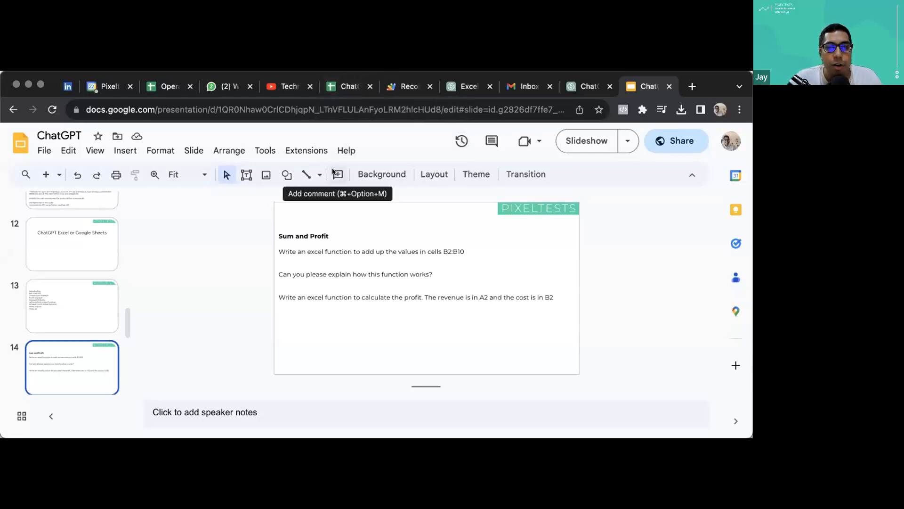
Step: Switch to the ChatGPT Excel spreadsheet and examine the market revenues and the total's formula on the Sum sheet
click(346, 88)
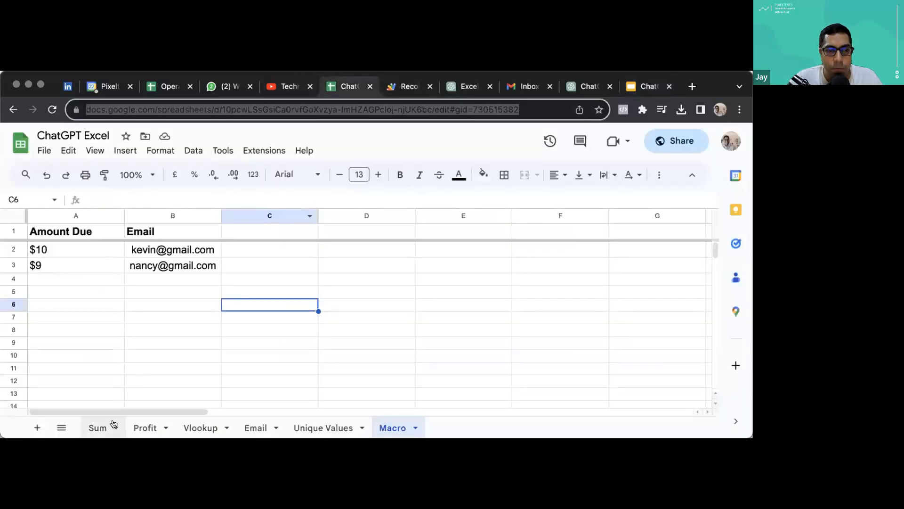
click(98, 427)
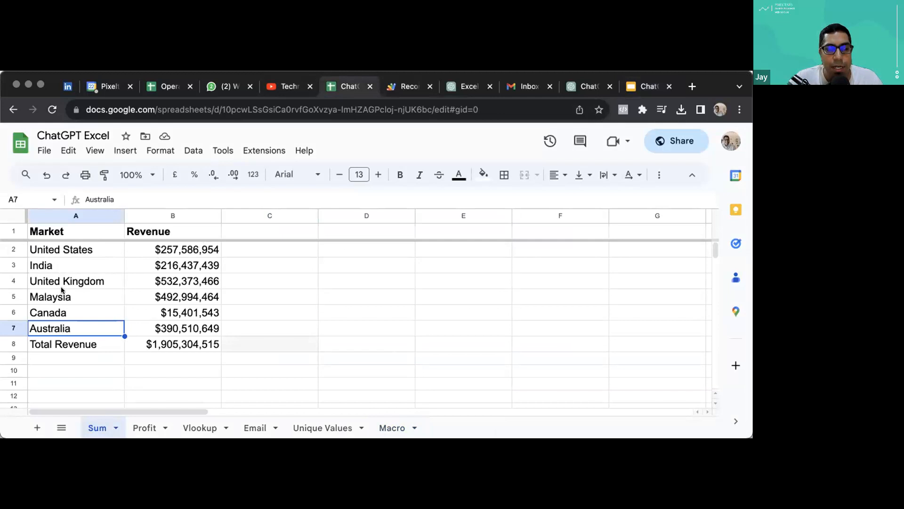
click(209, 244)
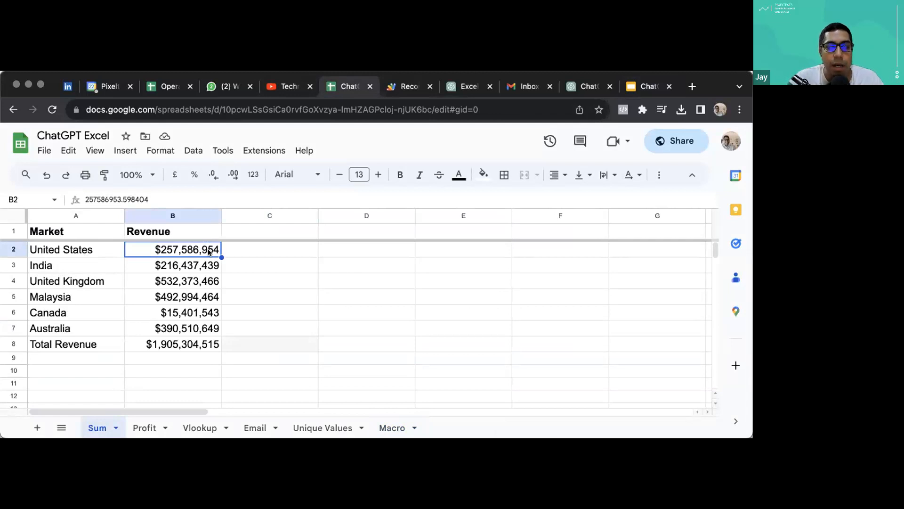
click(264, 342)
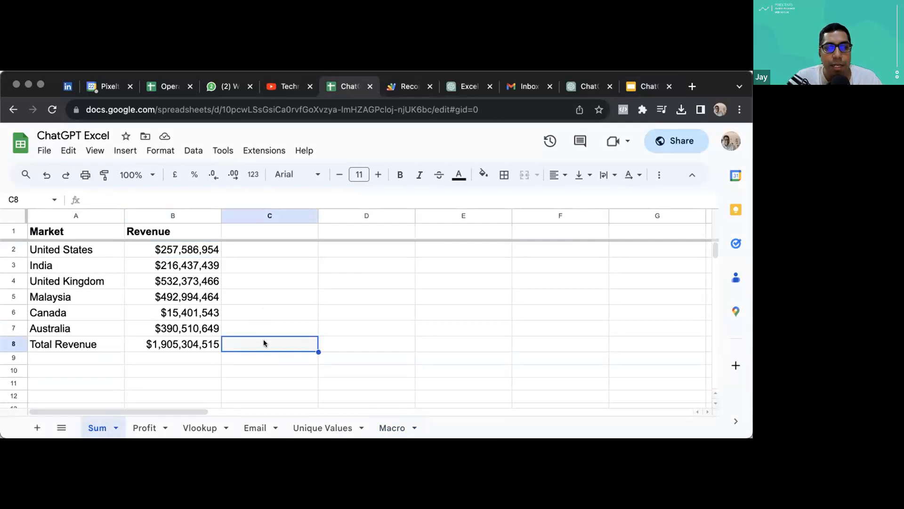
click(177, 250)
click(168, 346)
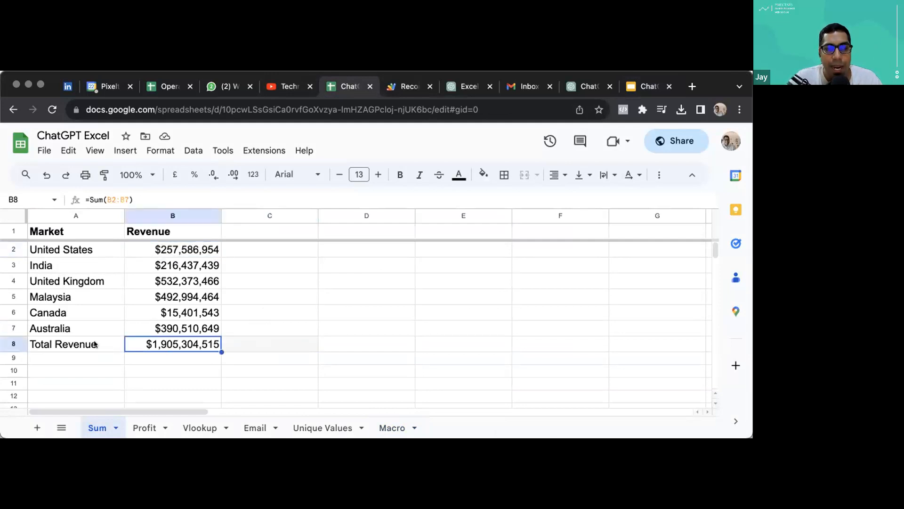
Step: Move the Total Revenue label and value down to row 9, and clear the formula from B9
click(93, 344)
key(shift+Right)
key(super+x)
key(Down)
key(super+v)
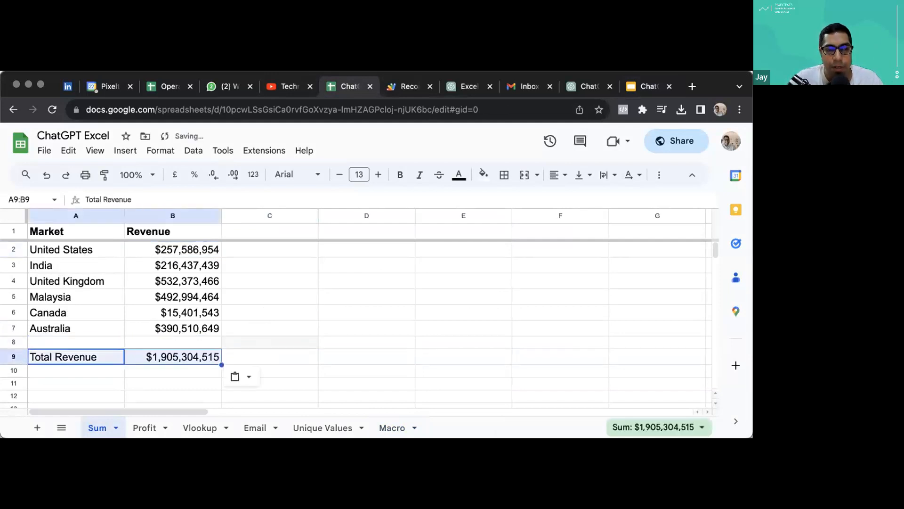
key(Right)
key(Delete)
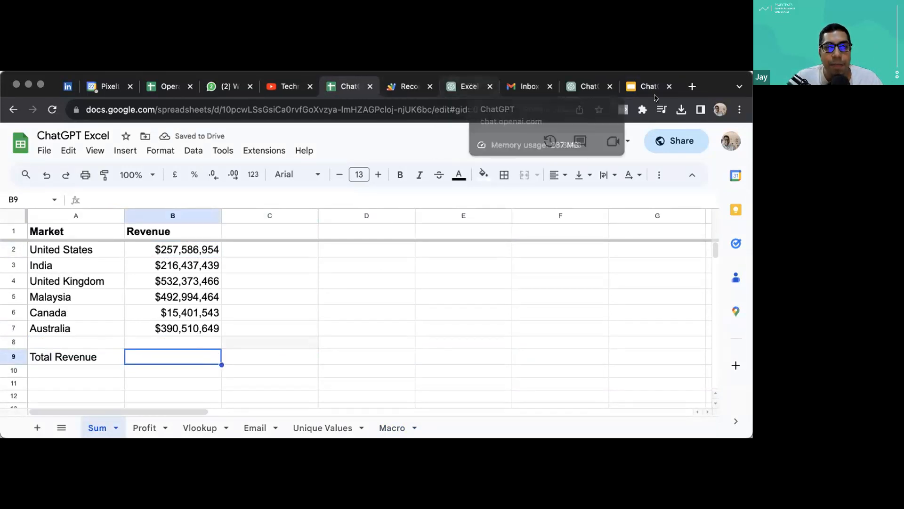
Step: Open ChatGPT at chat.openai.com in a new browser tab
click(693, 86)
text(ch)
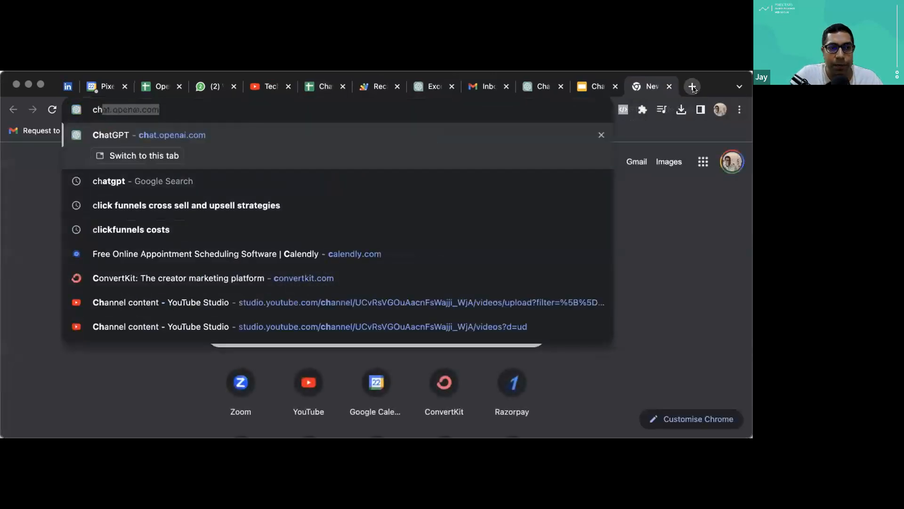
text(at)
key(Return)
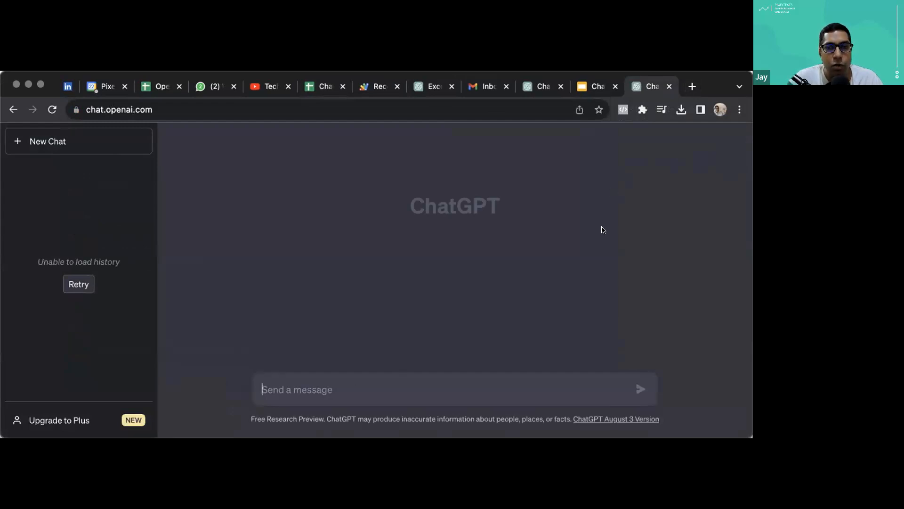
Step: Search google.com for "chat gpt" in another new tab, and use the suggested spelling "chatgpt" to find the official site
key(super+t)
text(goog)
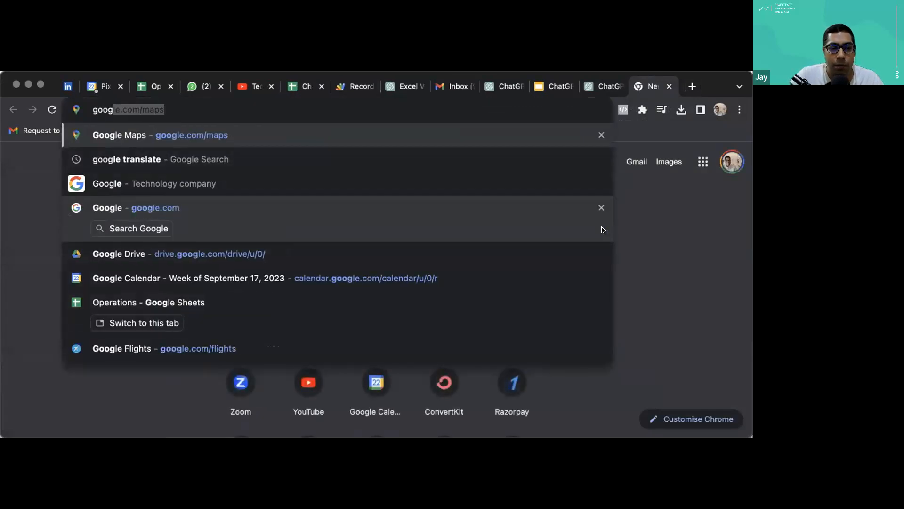
text(le.com)
key(Return)
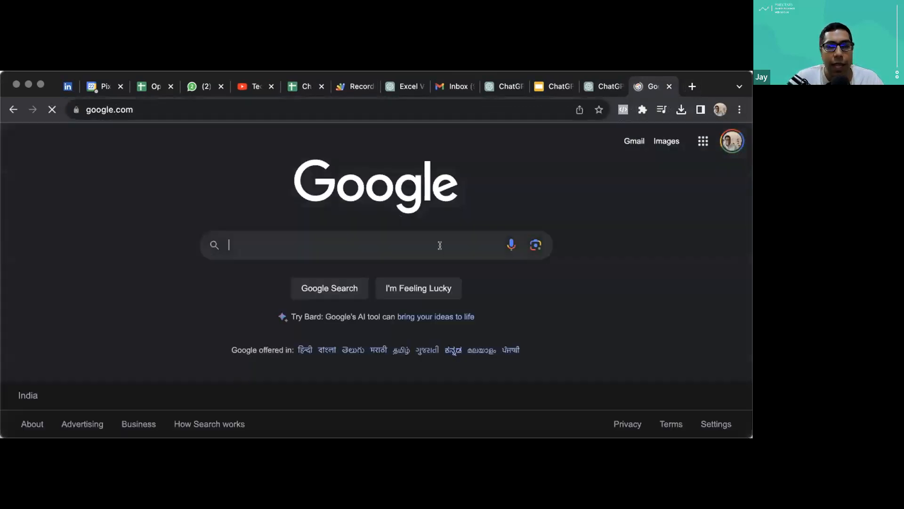
text(chat gpt)
key(Return)
scroll(293, 275, down, 1)
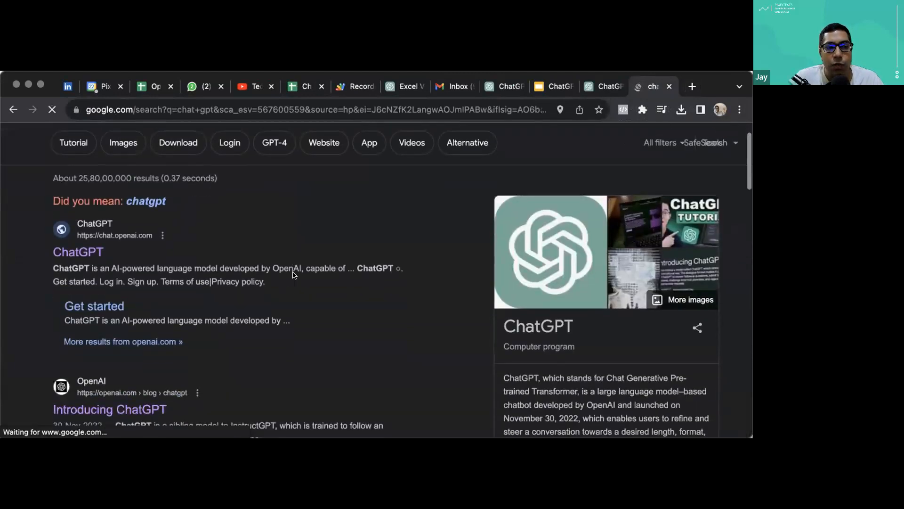
click(146, 201)
scroll(336, 236, down, 1)
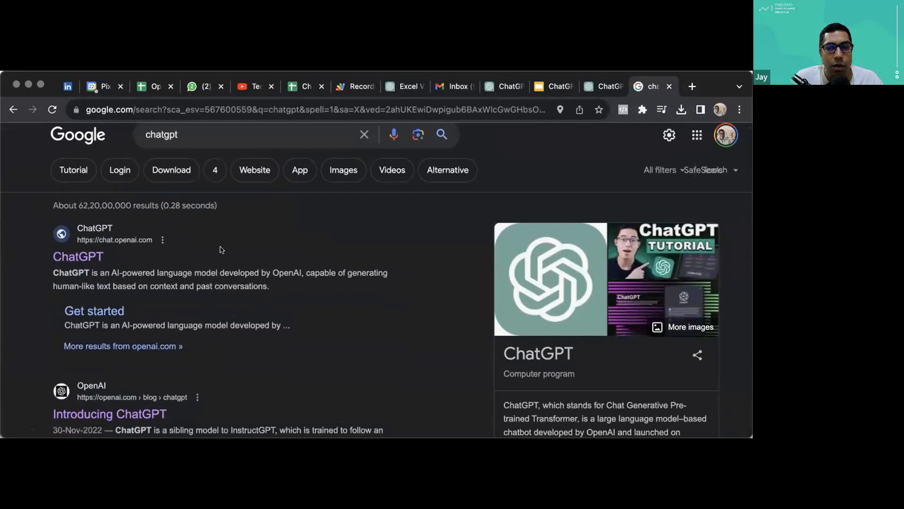
click(66, 260)
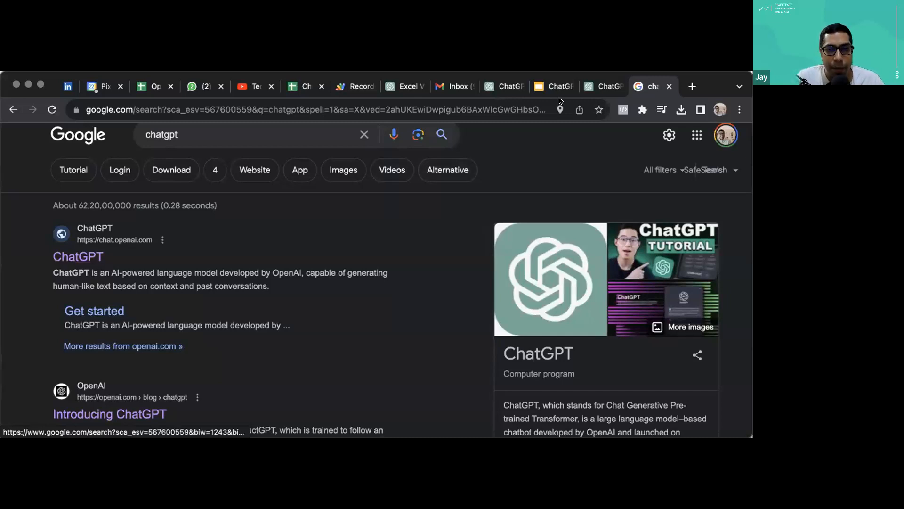
Step: Send ChatGPT the prompt "Please write an excel function to sum the rows in B2:B10"
click(588, 83)
click(379, 388)
text(Please writ)
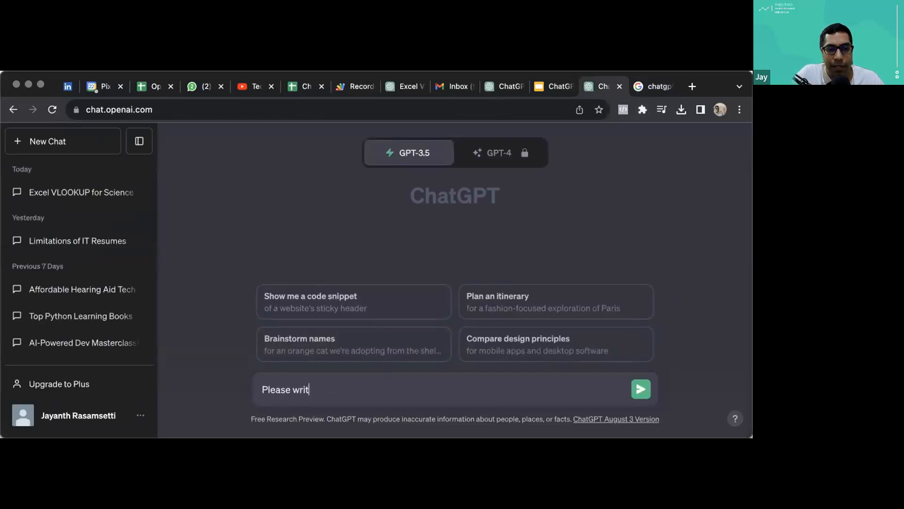
text(e a n e)
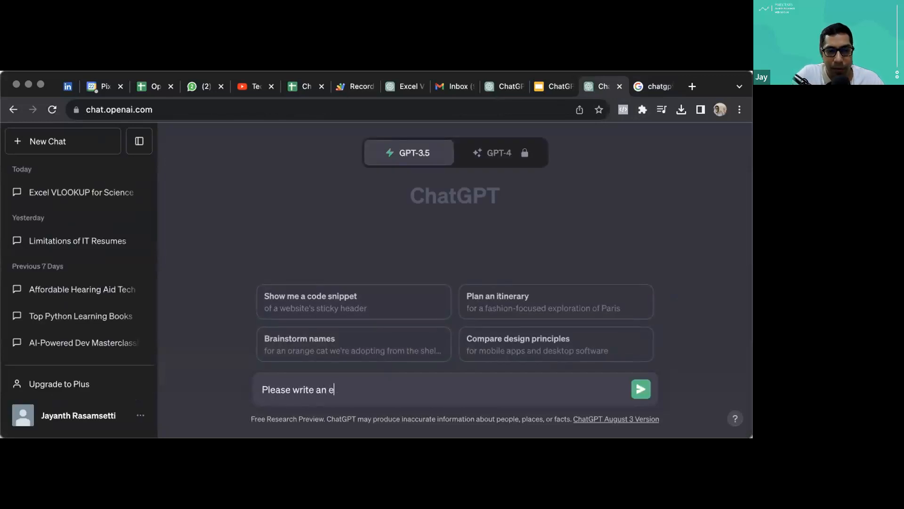
text(xcel function )
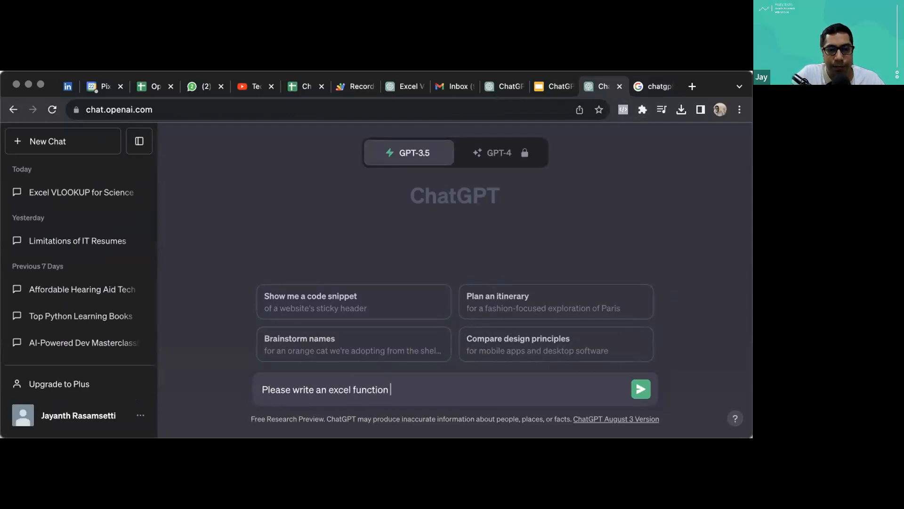
text(to sum)
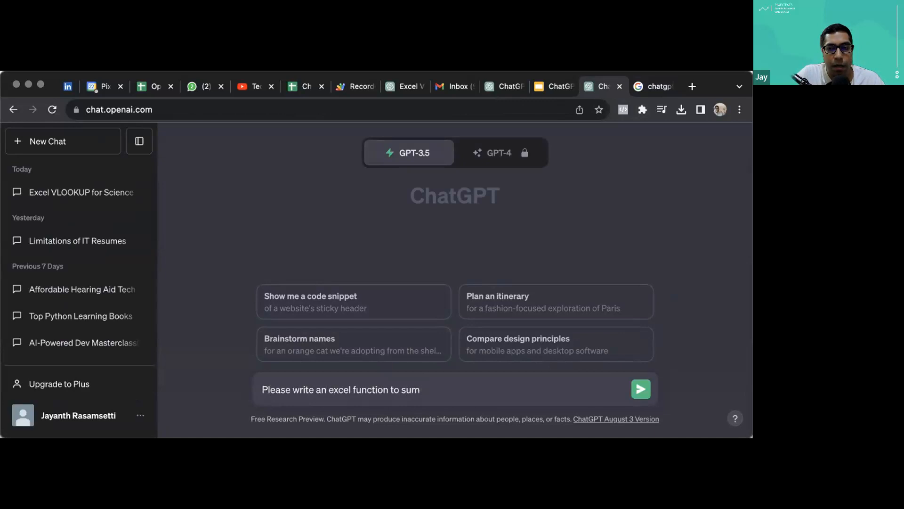
text( the r)
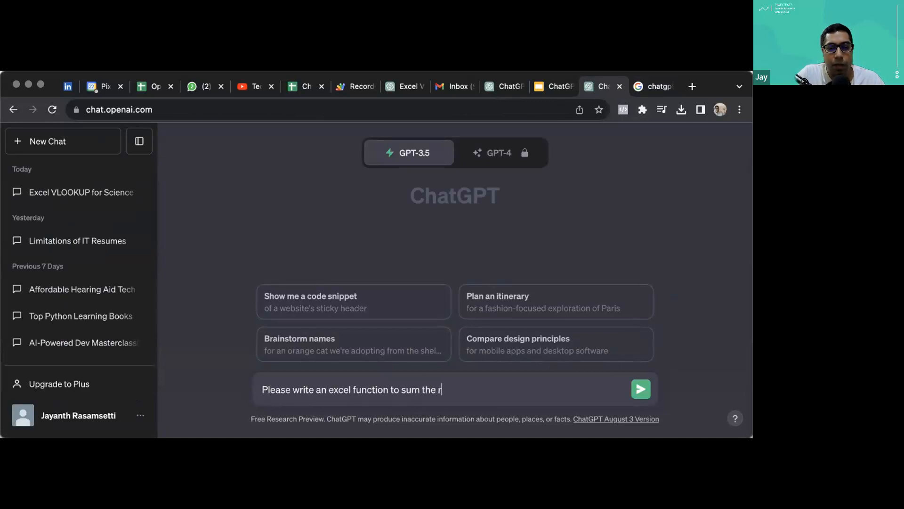
text(ows in B2)
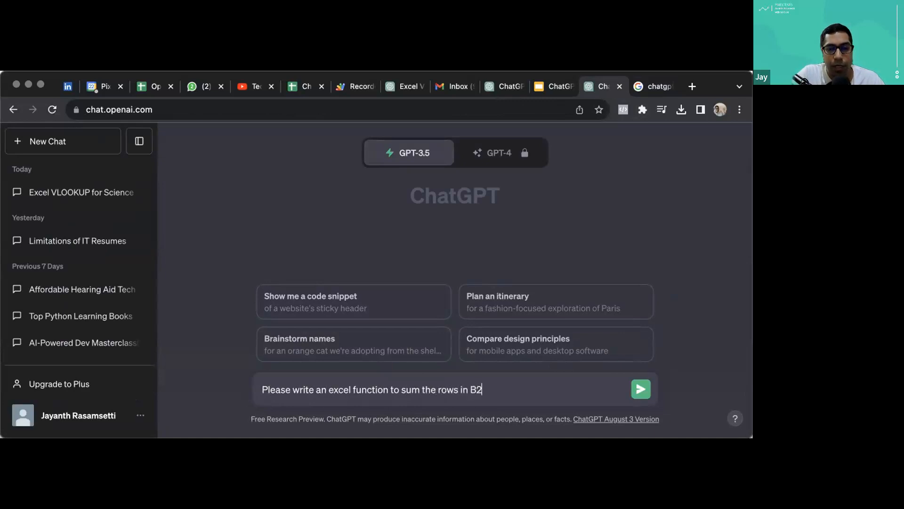
text(:B10)
key(Return)
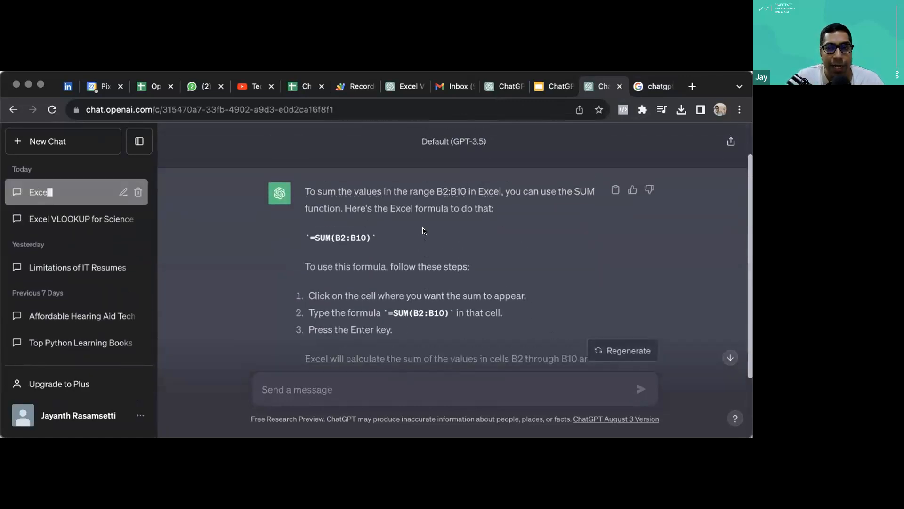
Step: Copy the formula =SUM(B2:B10) from ChatGPT's reply into cell B9 of the Sum sheet
drag(372, 238, 303, 235)
key(ctrl+c)
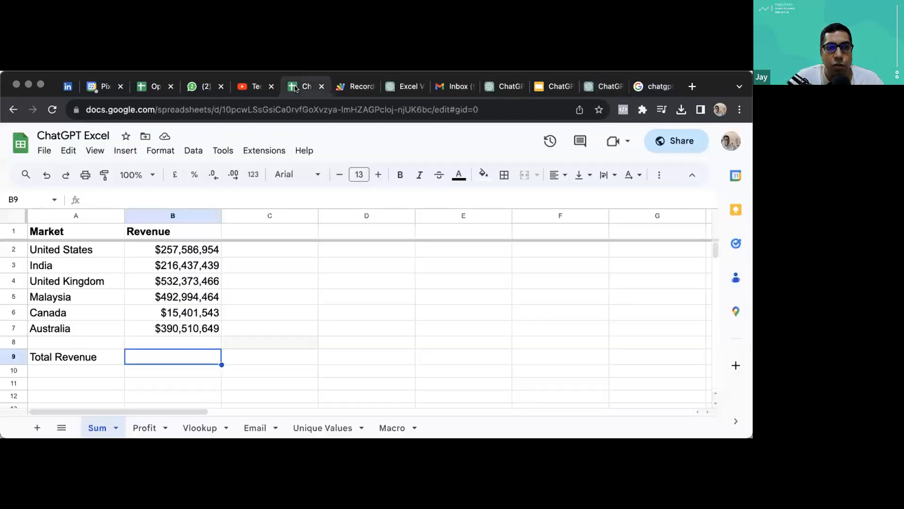
click(301, 87)
double_click(186, 358)
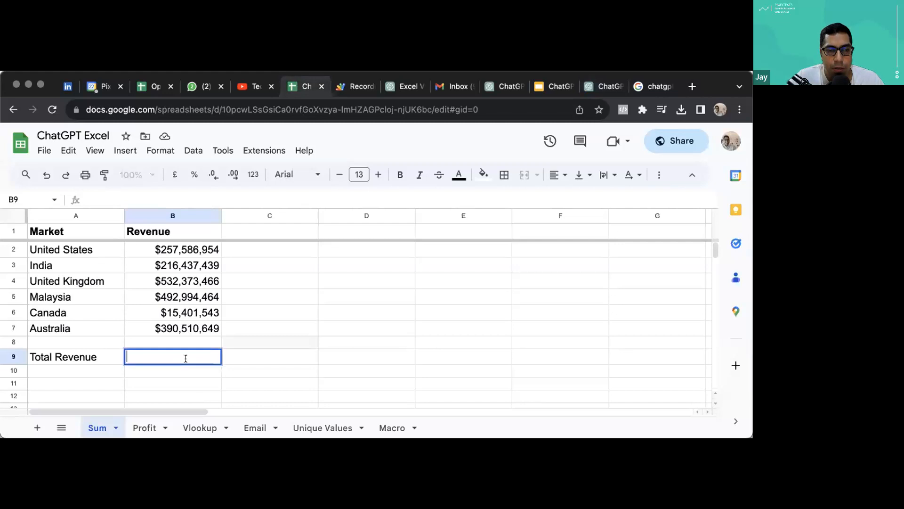
key(ctrl+v)
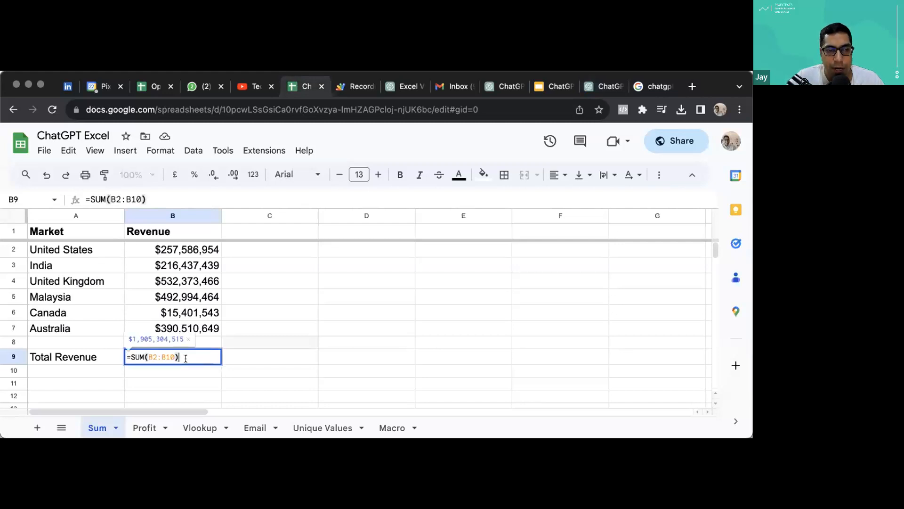
Step: Change the pasted formula's range end to B7 so that B9 holds =SUM(B2:B7)
key(Left)
key(BackSpace)
key(BackSpace)
text(7)
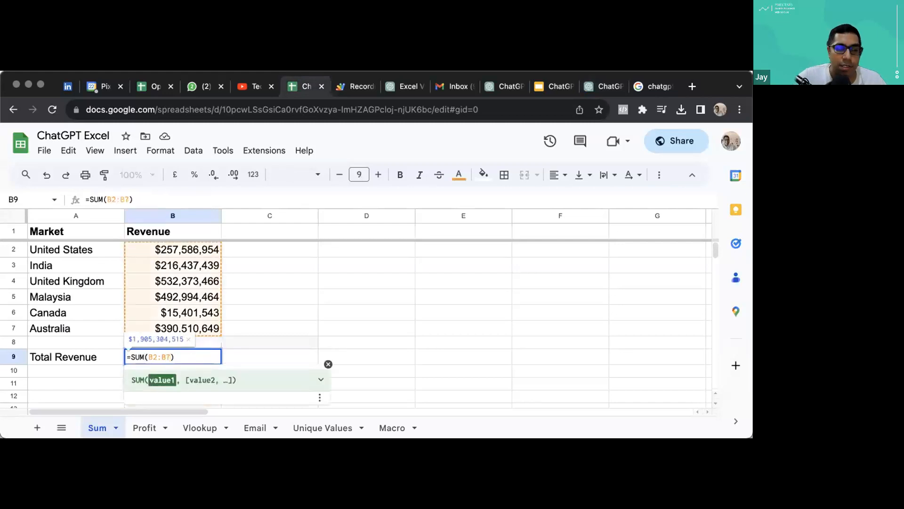
key(Return)
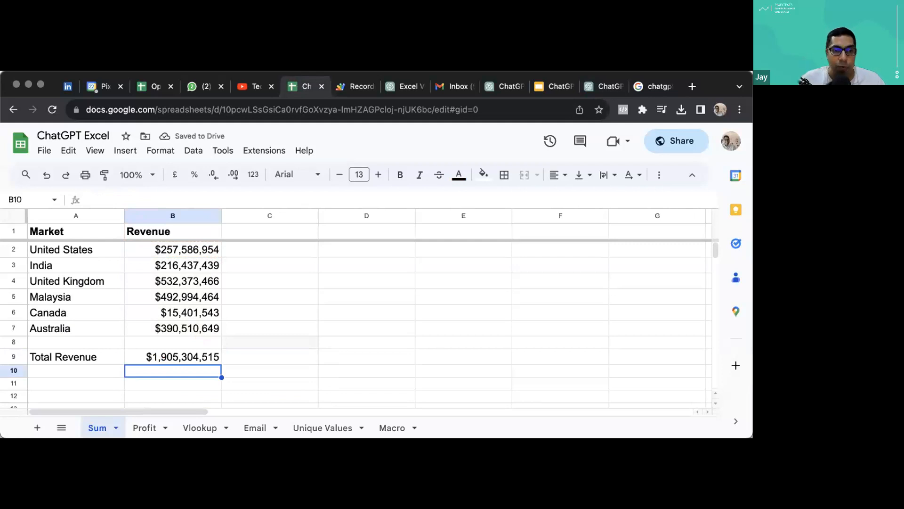
Step: Inspect the Total Revenue formula in B9 and the cells it references, leaving it unedited
click(190, 356)
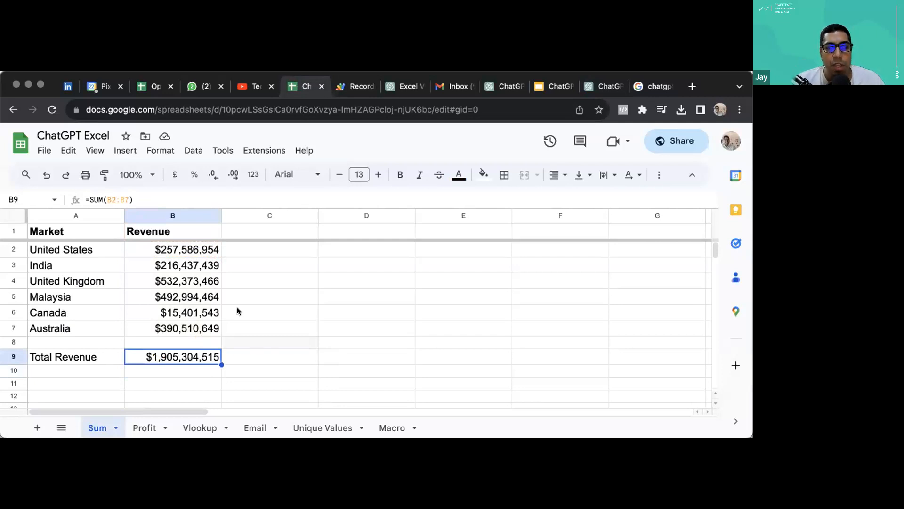
double_click(186, 356)
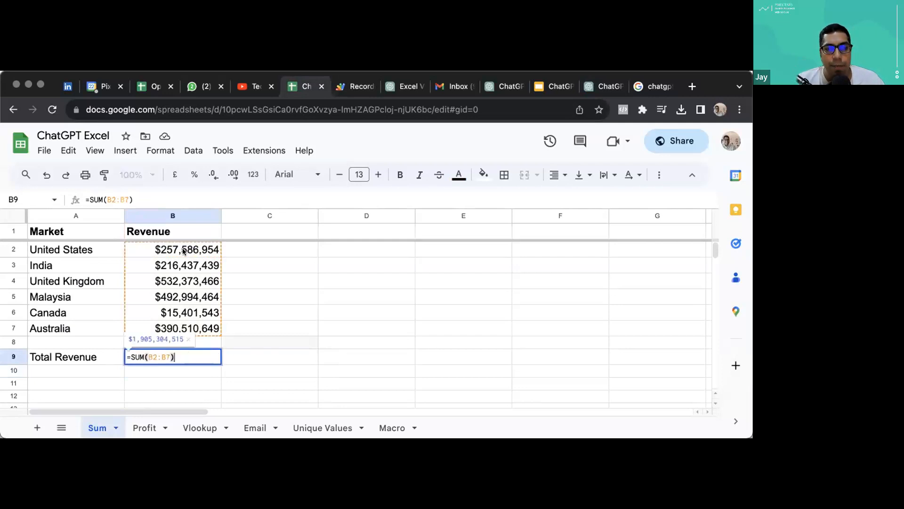
click(237, 343)
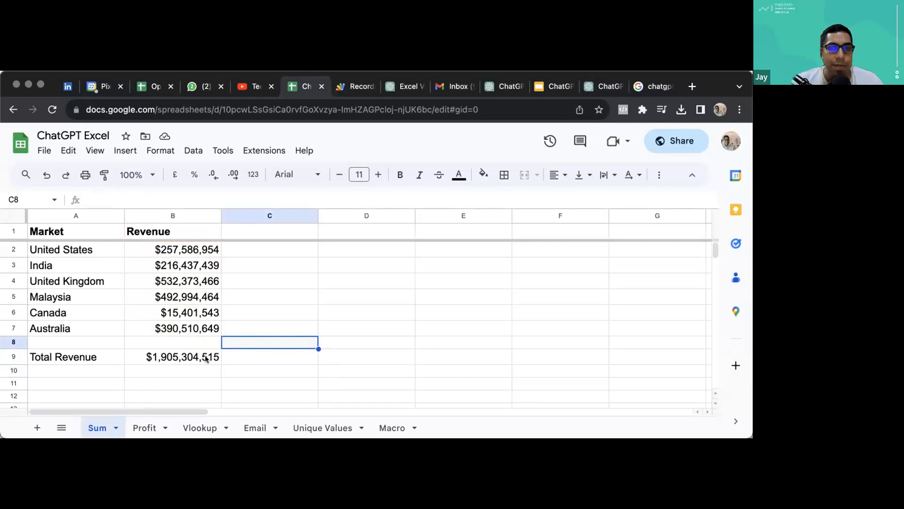
Step: Send ChatGPT the follow-up prompt "Can you please explain how this function works?" in the SUM conversation
click(603, 88)
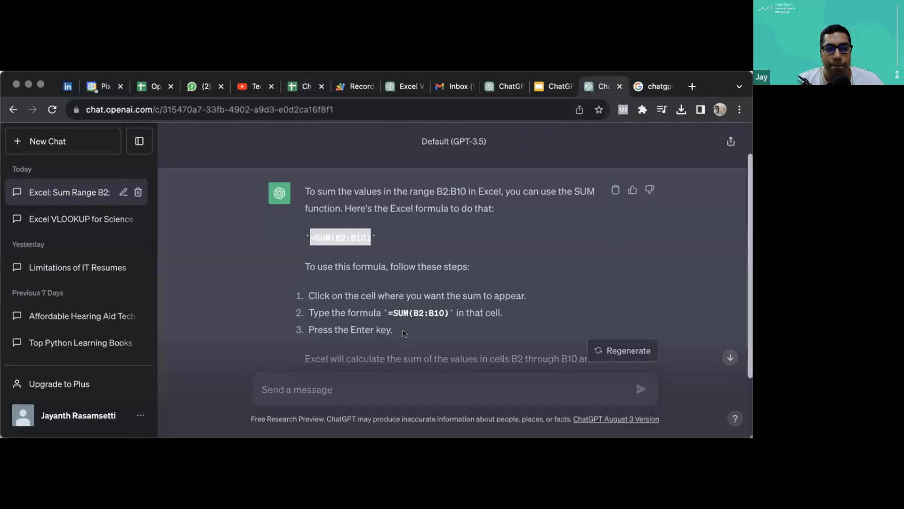
click(552, 87)
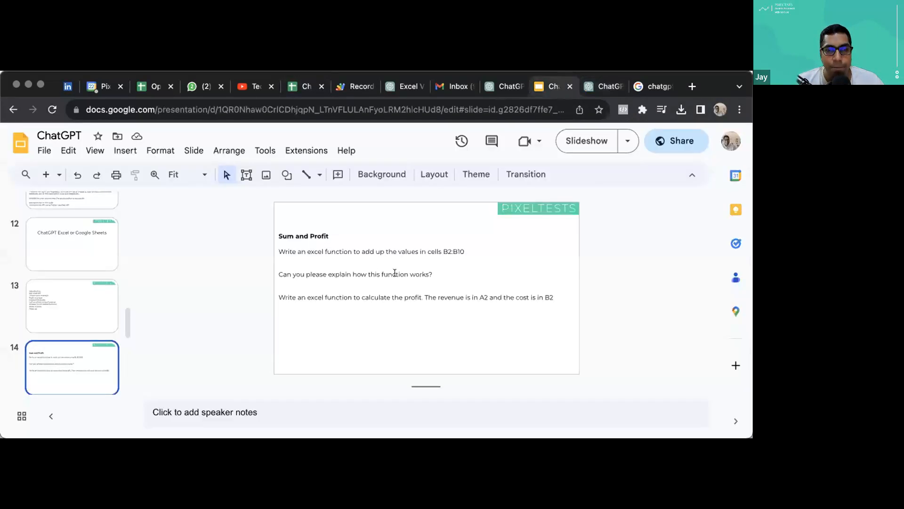
click(602, 89)
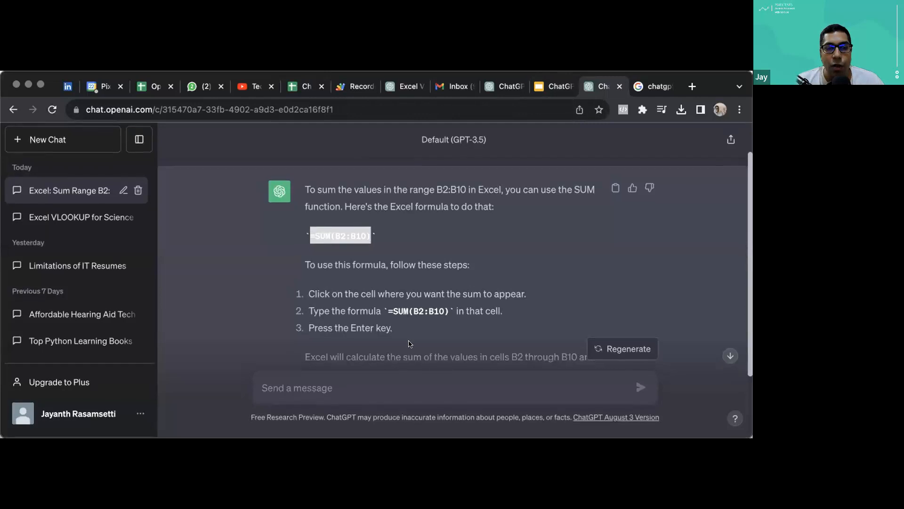
scroll(410, 343, down, 3)
click(394, 382)
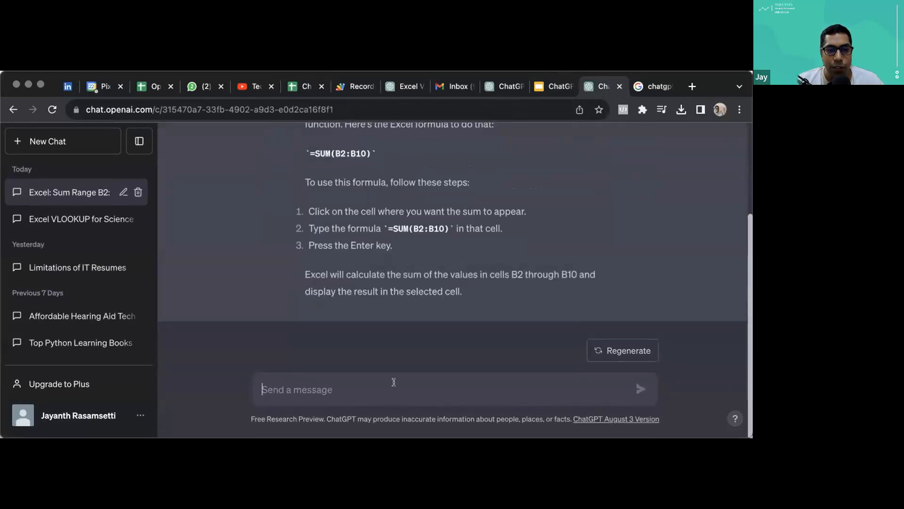
text(Can you please )
text(xpla)
key(BackSpace)
key(BackSpace)
key(BackSpace)
key(BackSpace)
text(explain how this function works)
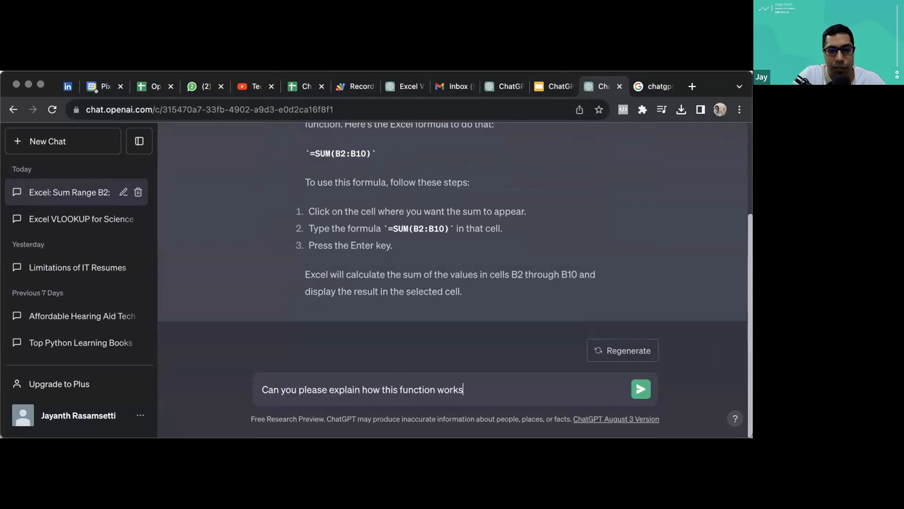
text(?)
key(Return)
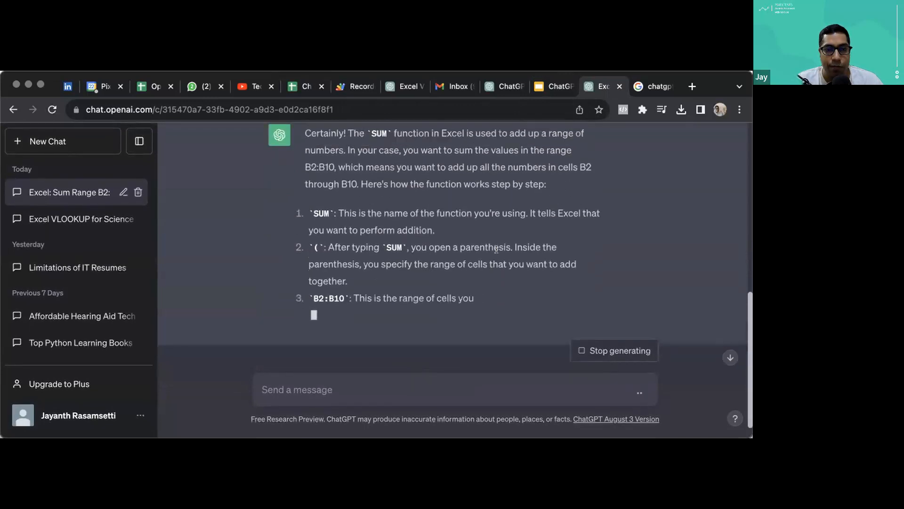
Step: Read ChatGPT's step-by-step explanation of the SUM function, including its worked example for B2 to B10
scroll(496, 248, up, 2)
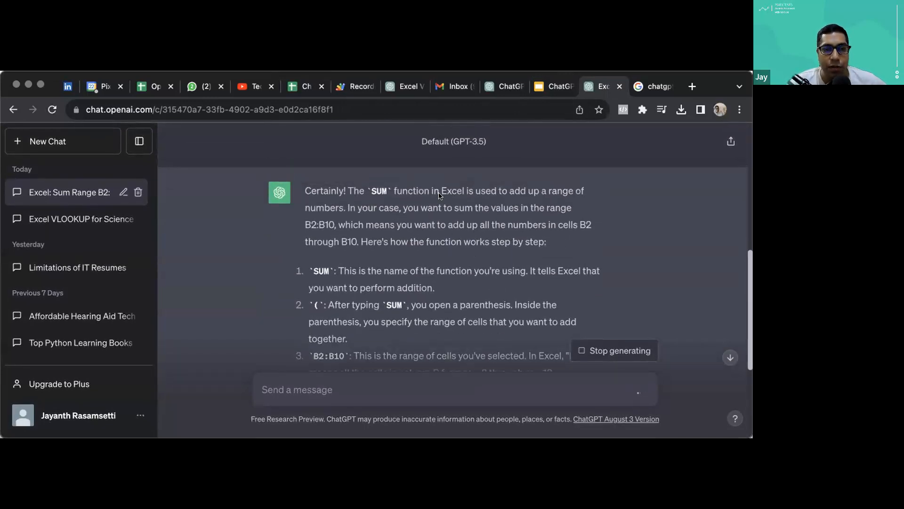
drag(439, 187, 442, 232)
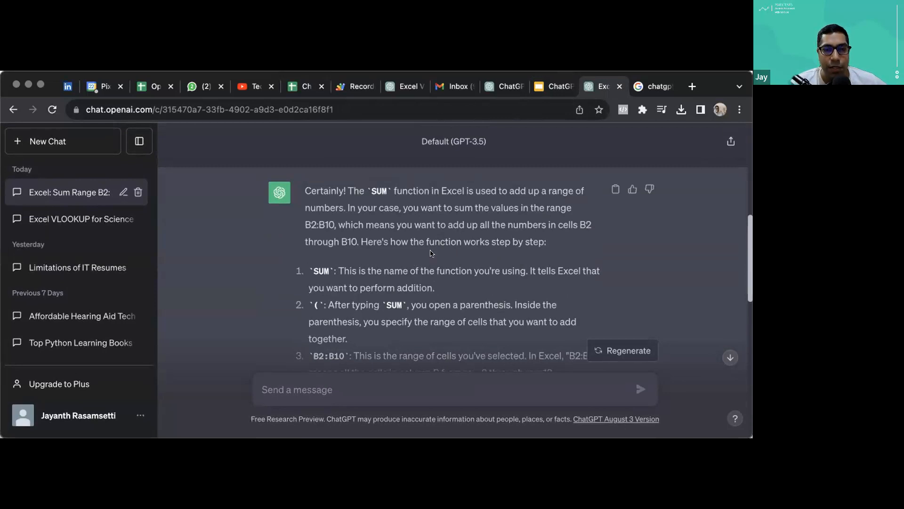
scroll(432, 253, down, 3)
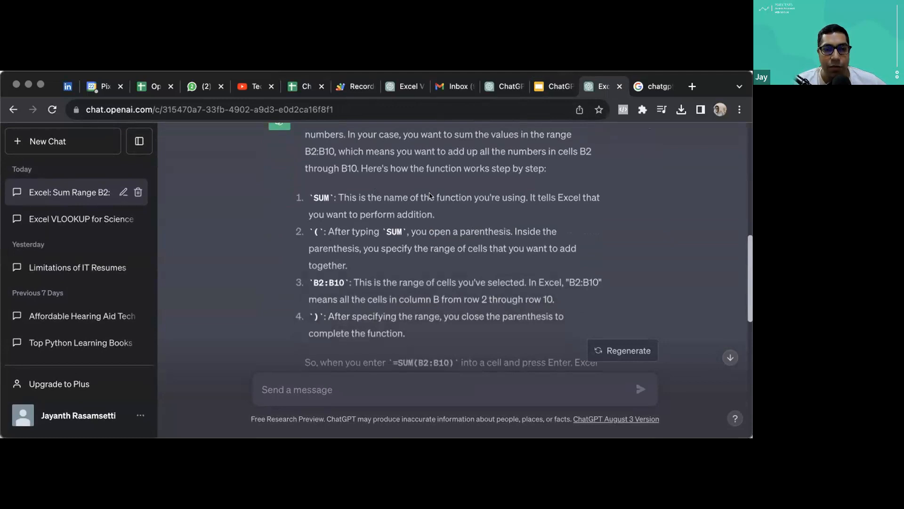
drag(441, 151, 432, 269)
click(433, 269)
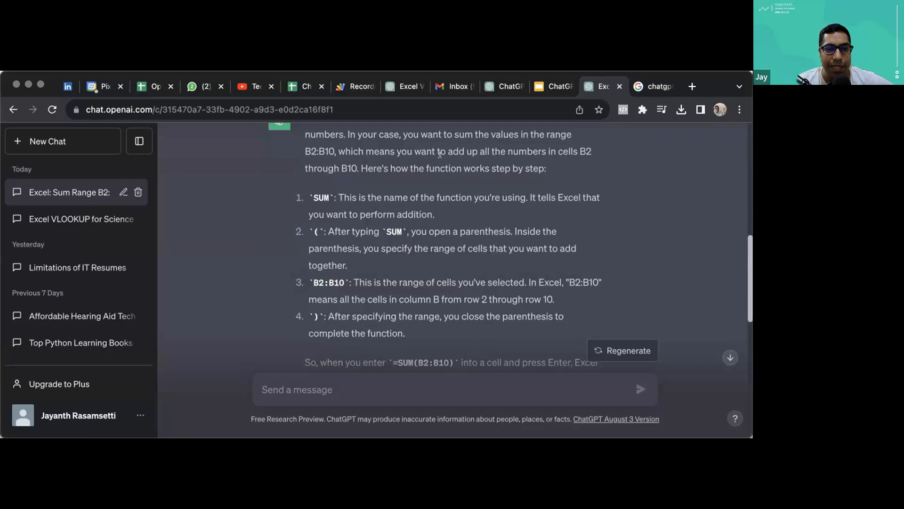
drag(438, 170, 438, 279)
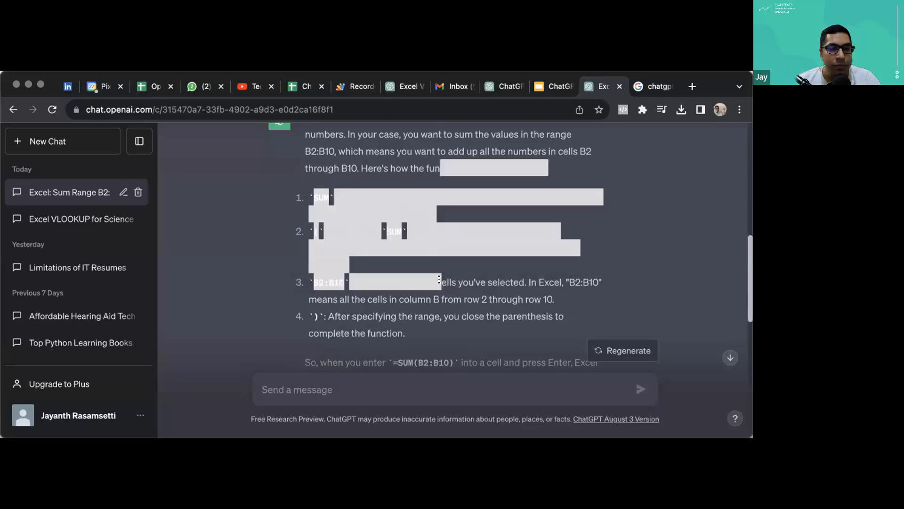
scroll(443, 319, down, 4)
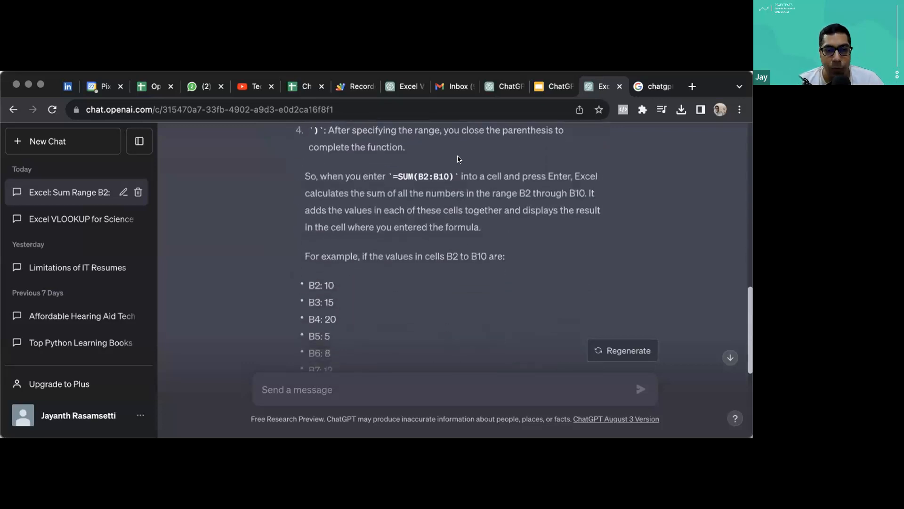
drag(459, 159, 460, 278)
click(460, 279)
scroll(461, 279, down, 3)
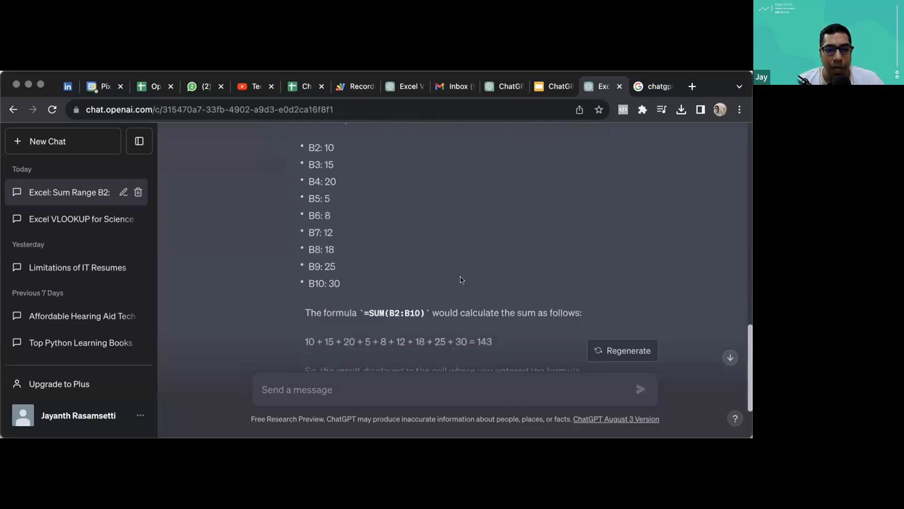
scroll(462, 280, down, 1)
drag(406, 268, 429, 321)
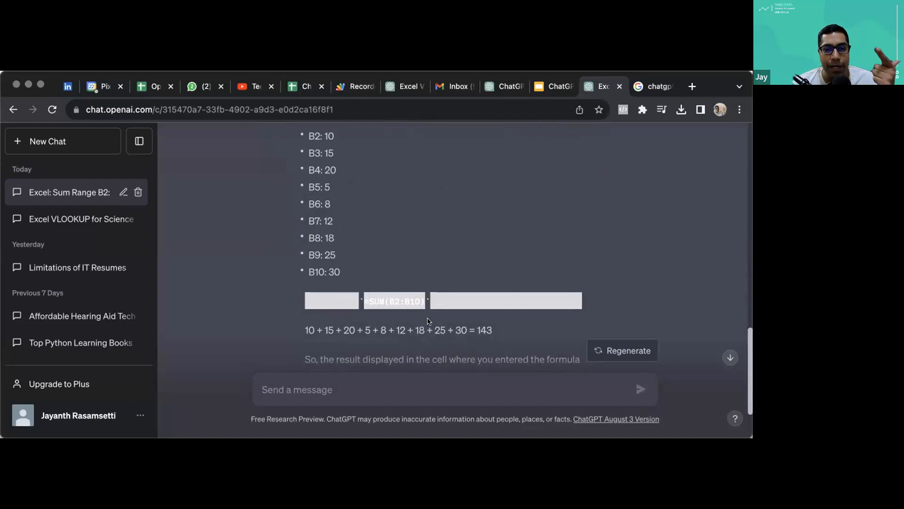
Step: Go to the Profit sheet of the ChatGPT Excel spreadsheet and clear the existing profit in C2
click(548, 86)
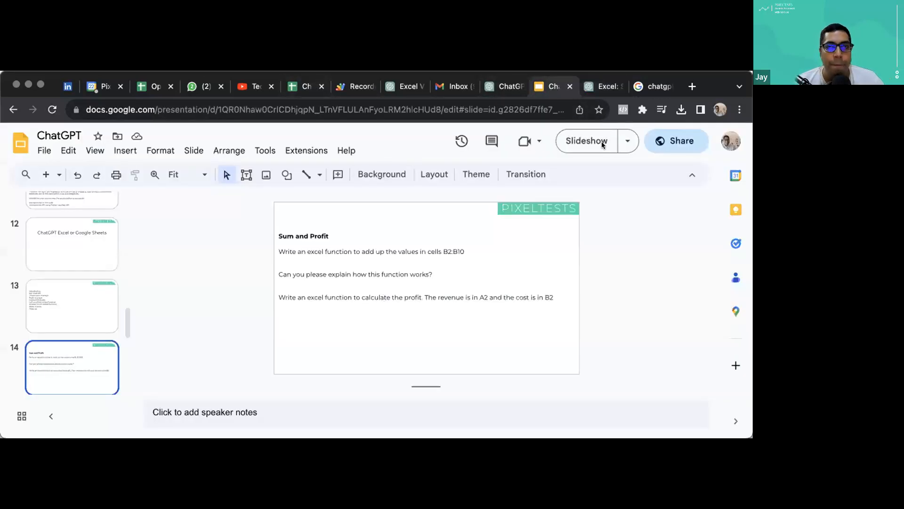
click(305, 86)
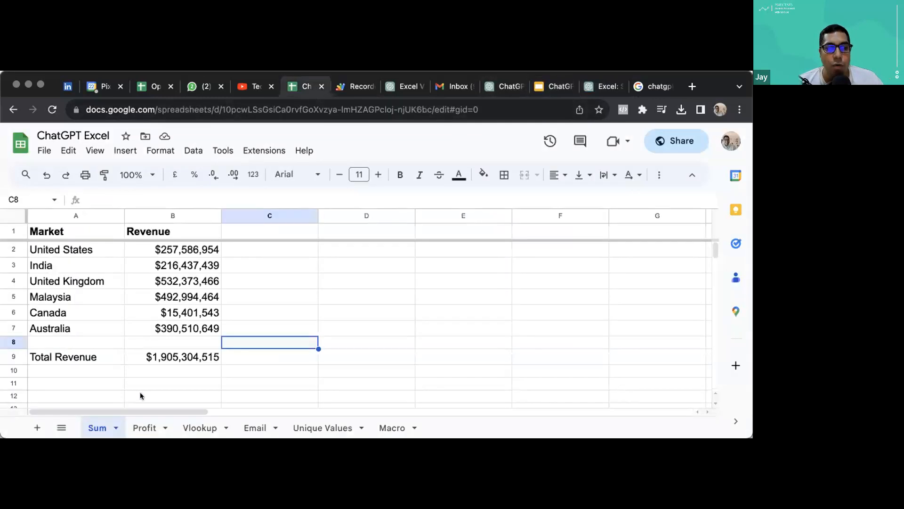
click(144, 428)
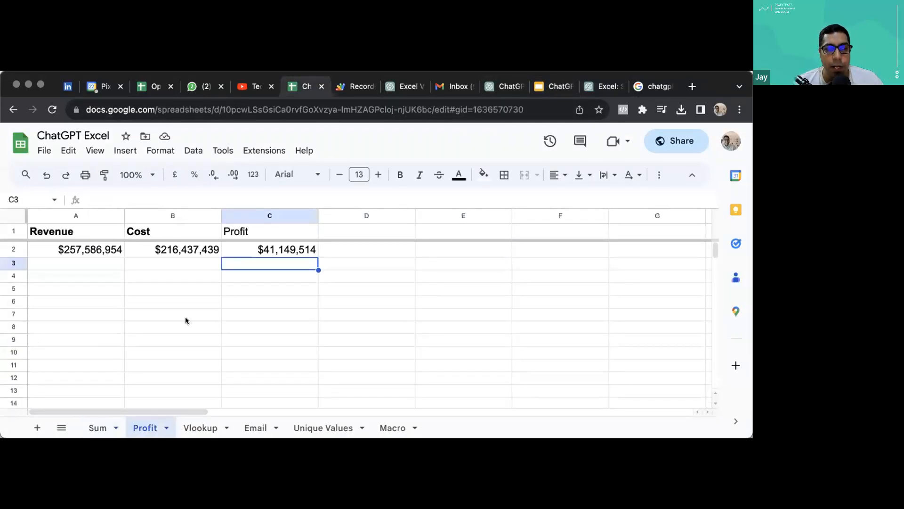
key(Up)
key(Delete)
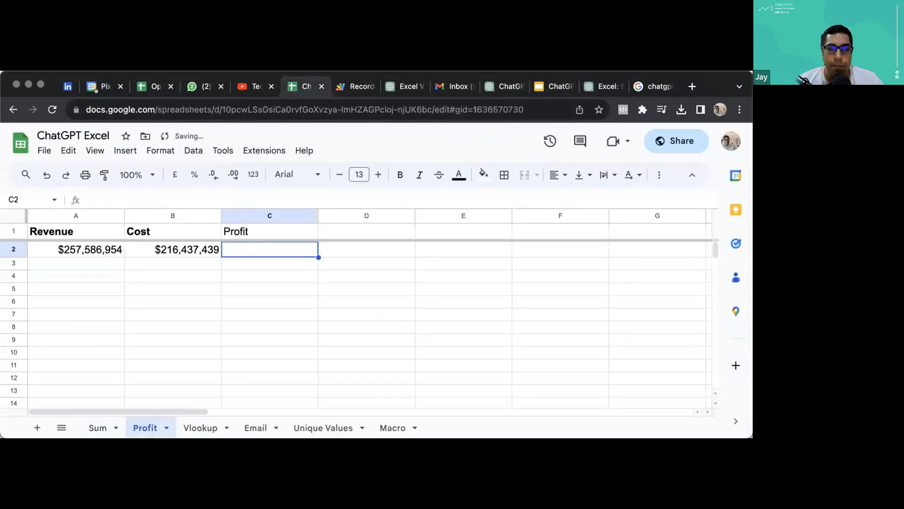
Step: Check which cells hold Revenue and Cost in row 2 and select the empty Profit cell C2
click(66, 262)
click(92, 251)
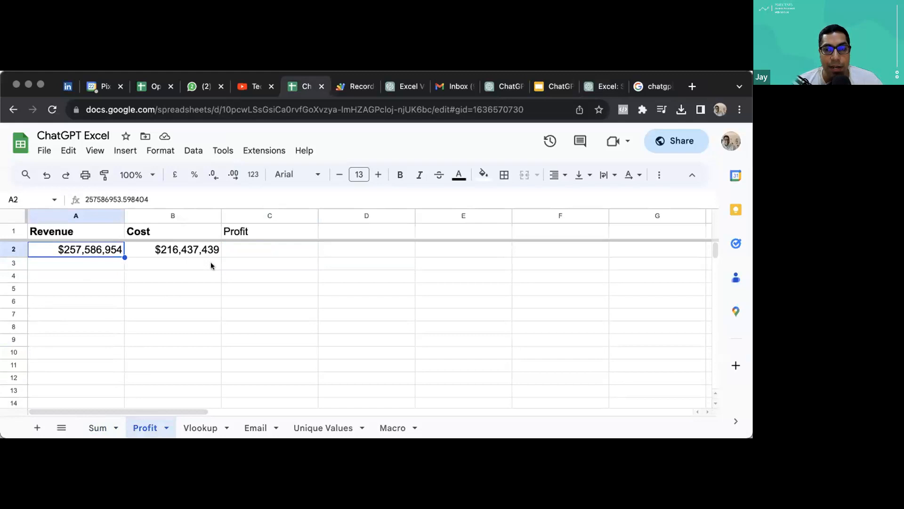
click(210, 249)
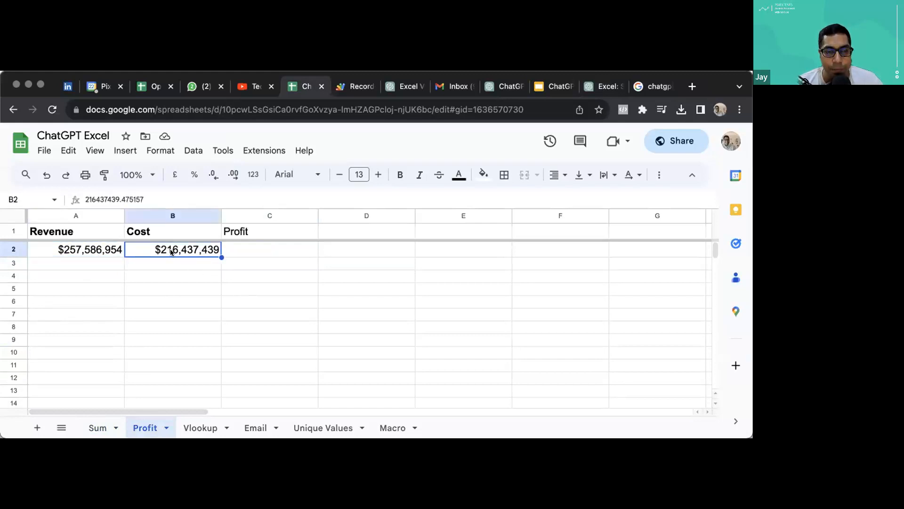
click(250, 246)
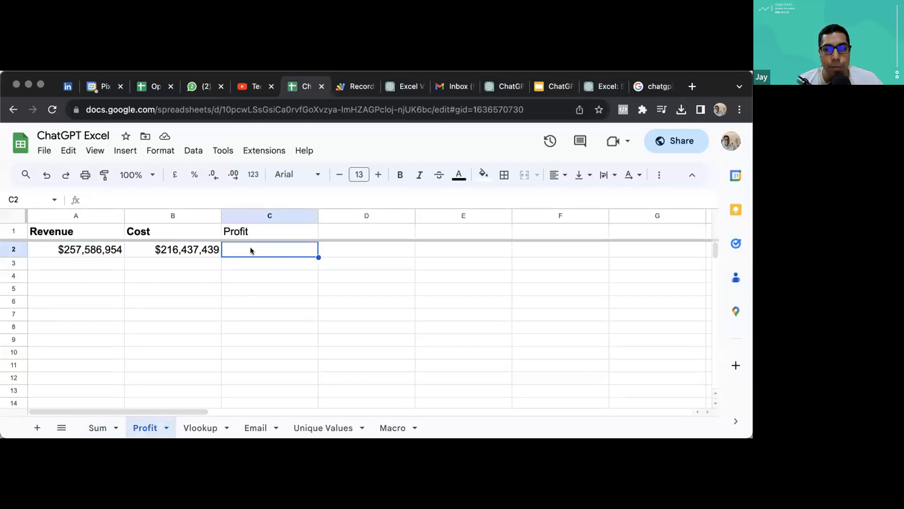
Step: Send ChatGPT the prompt "Write an excel formula to calculate the profit, the revenue is in B2 and cost is in C2"
click(603, 87)
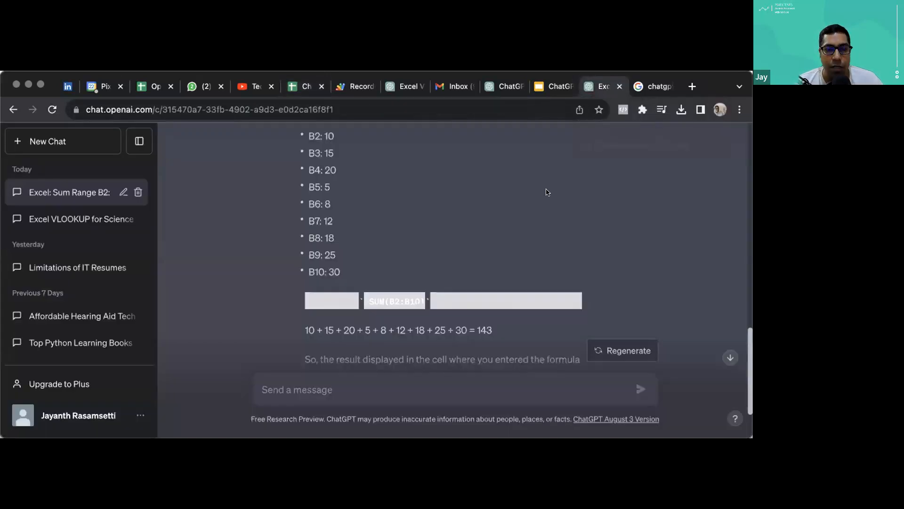
click(392, 382)
text(Write)
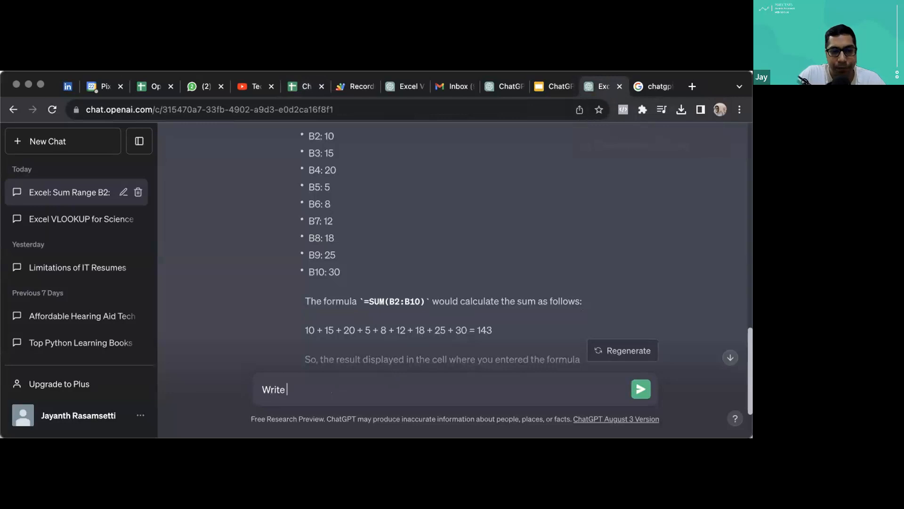
text(an excel formula to calculate the profit, the revenue is in B2 and cost is in C2)
key(Return)
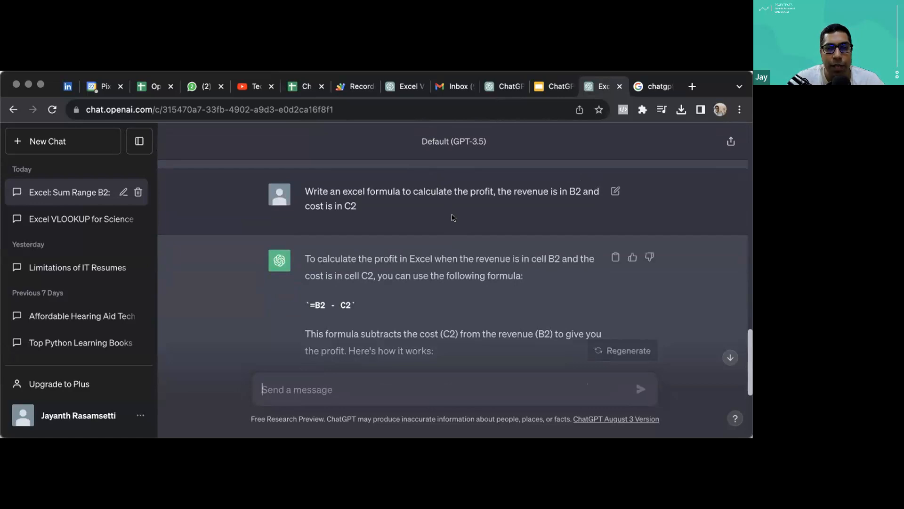
Step: Copy the formula =B2 - C2 from ChatGPT's reply into cell C2 of the Profit sheet
scroll(452, 218, down, 3)
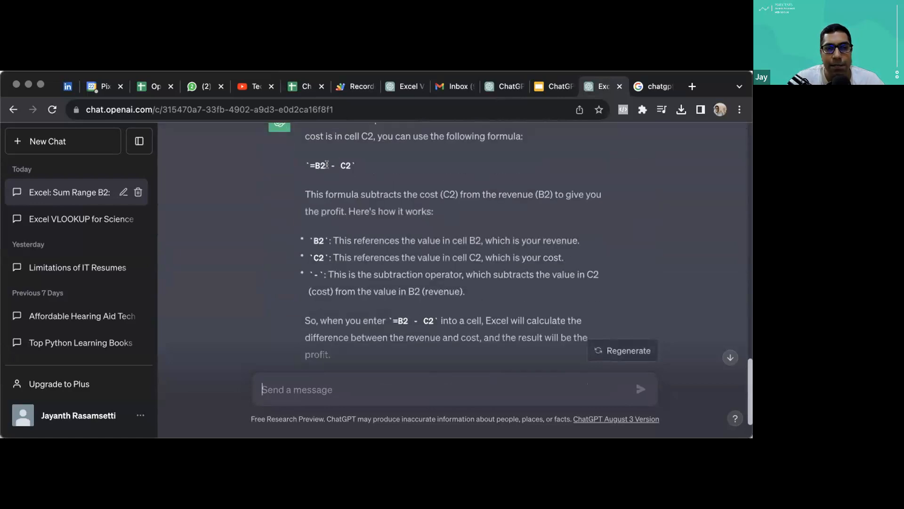
scroll(329, 169, up, 1)
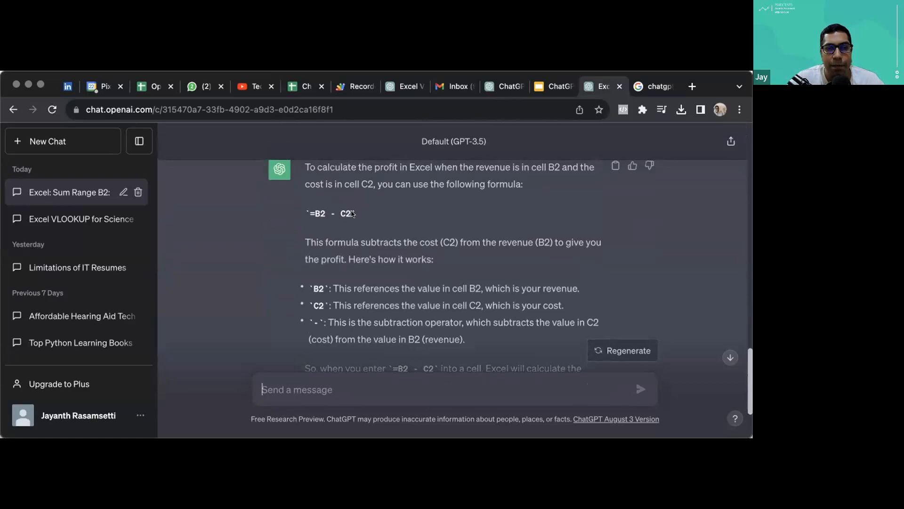
drag(351, 214, 308, 214)
key(super+c)
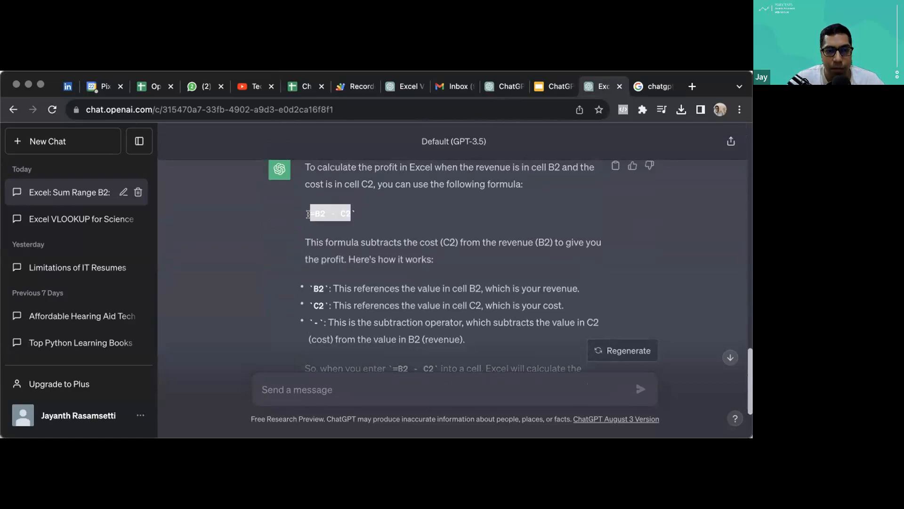
click(296, 86)
key(super+v)
key(Return)
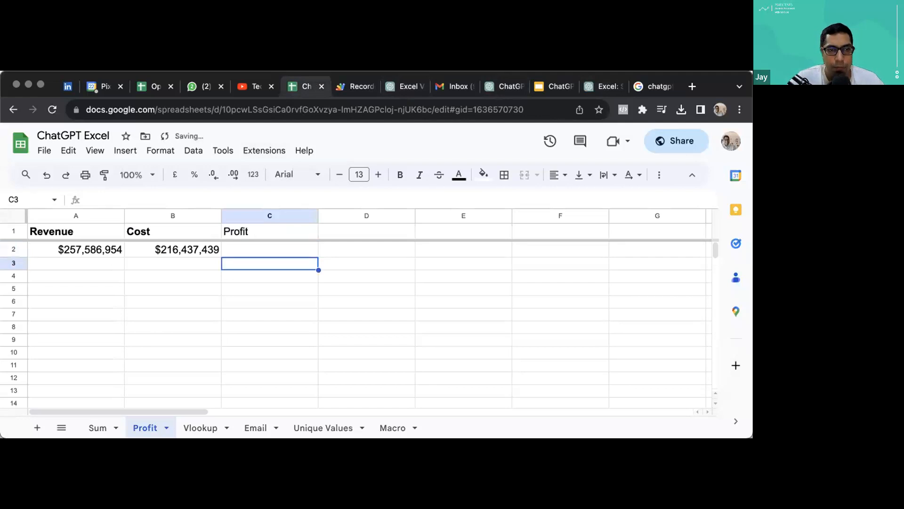
Step: Remove the spaces around the minus sign so C2 holds =B2-C2, and reopen the cell for editing
click(272, 248)
double_click(273, 247)
click(246, 250)
key(BackSpace)
key(Left)
key(BackSpace)
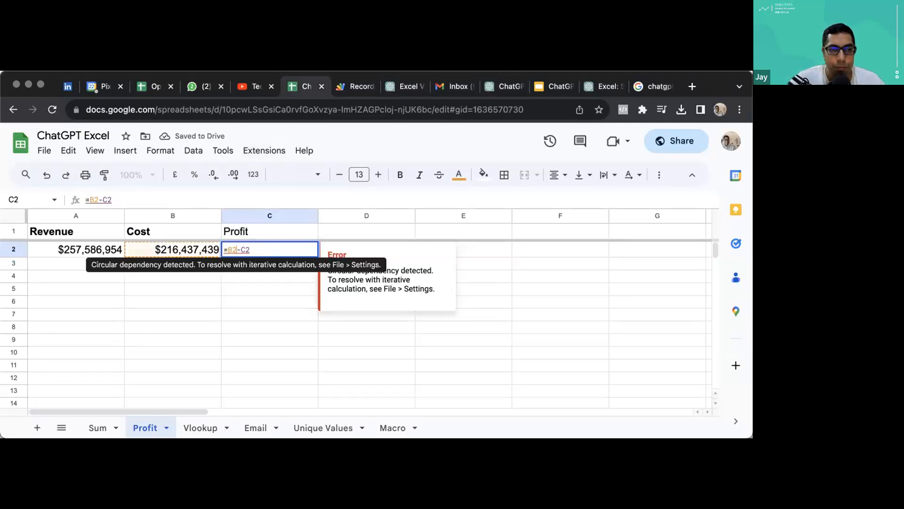
key(Return)
double_click(263, 247)
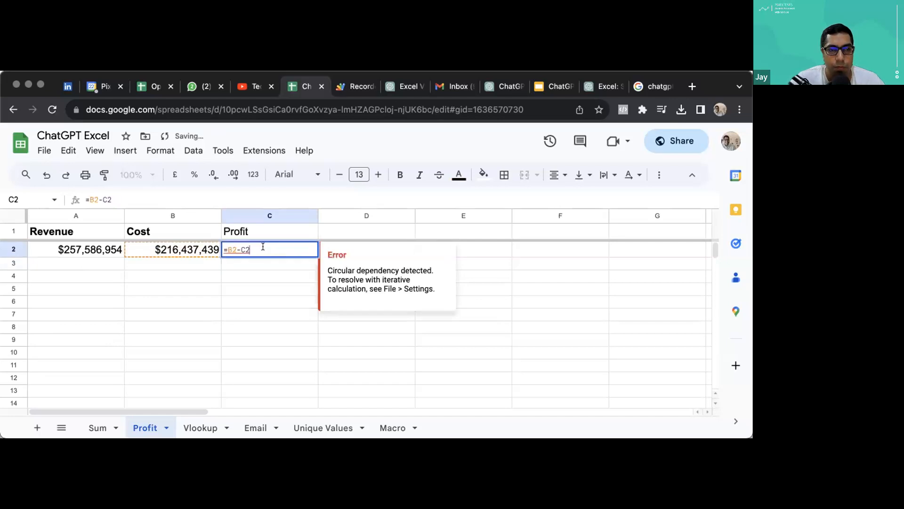
click(227, 248)
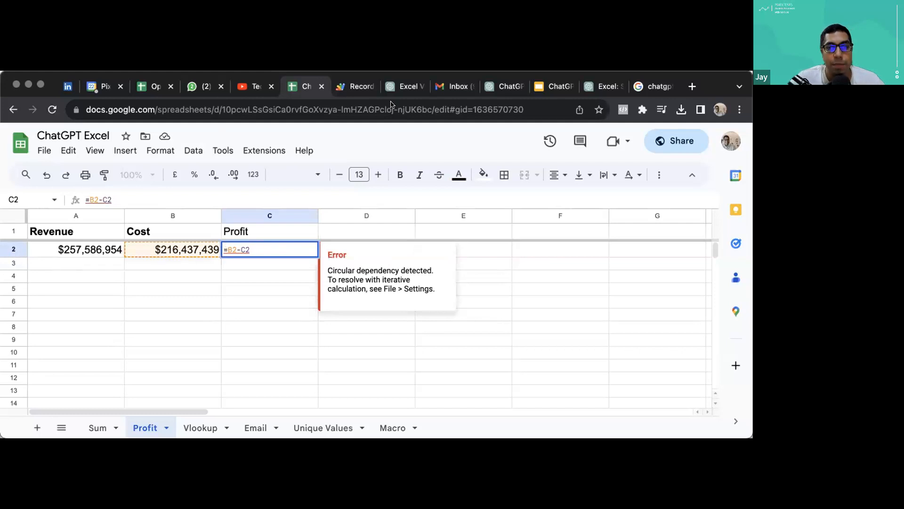
Step: Edit the profit prompt in ChatGPT so revenue is in A2 and cost is in B2, and resubmit it
click(606, 84)
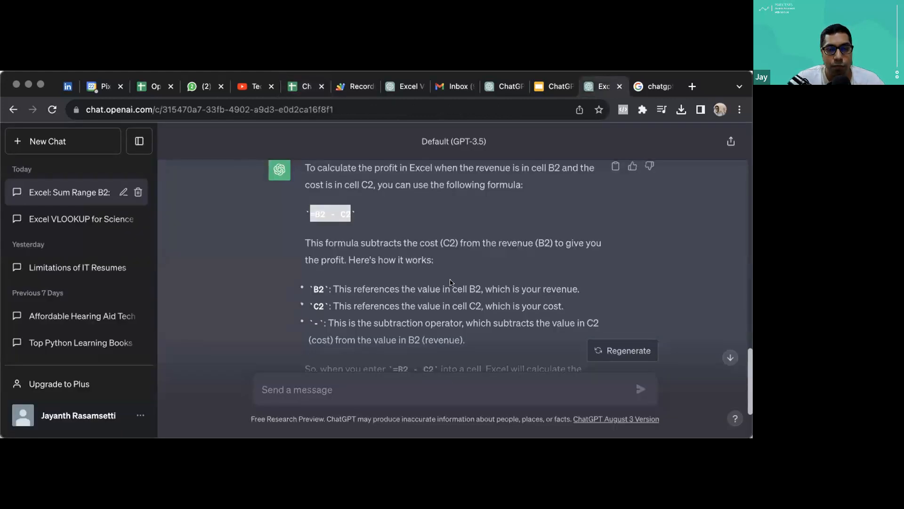
scroll(450, 282, up, 3)
click(615, 230)
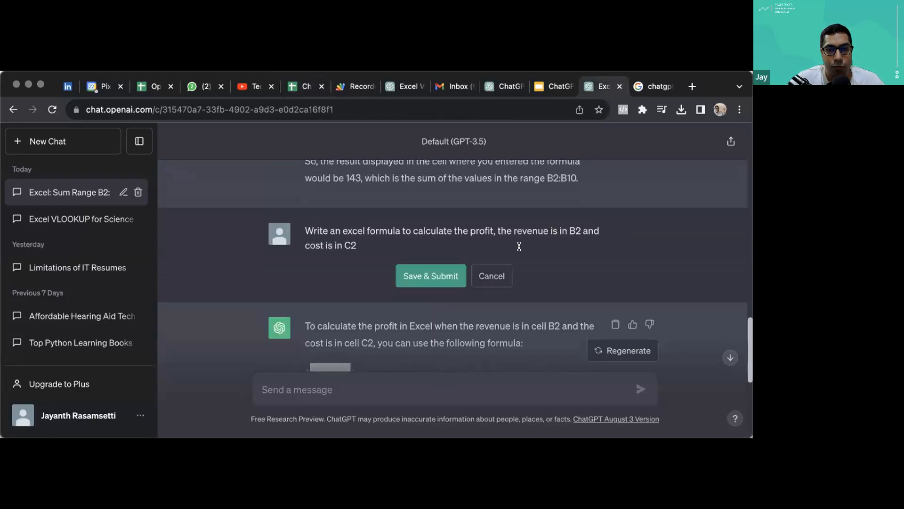
click(570, 231)
key(Delete)
text(A)
key(Down)
key(Left)
key(BackSpace)
text(B)
click(430, 276)
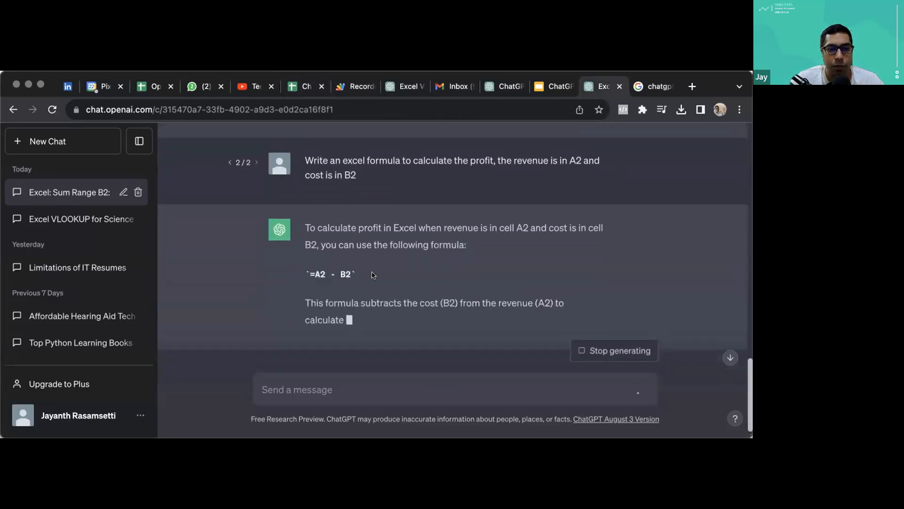
Step: Copy the formula =A2 - B2 from ChatGPT's reply and enter it in cell C2 of the Profit sheet, replacing the old formula
drag(353, 274, 309, 275)
key(super+c)
click(302, 86)
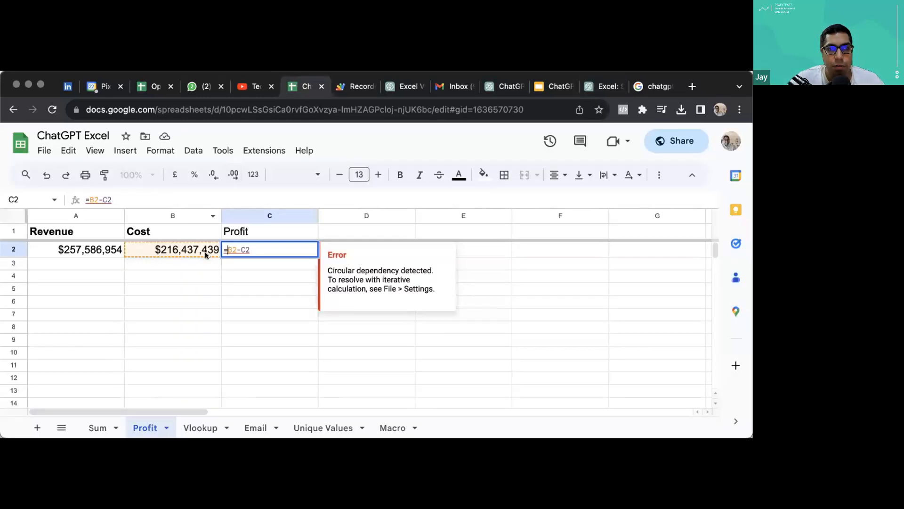
key(super+v)
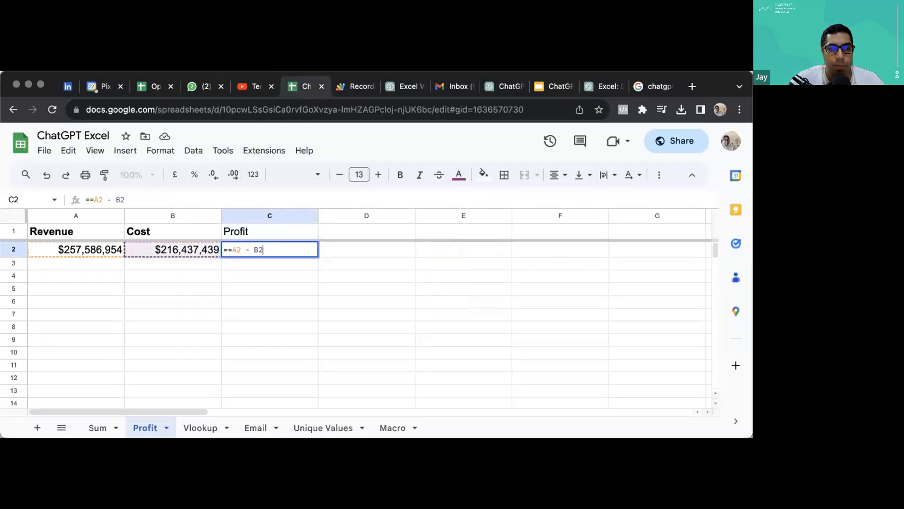
key(Home)
key(Delete)
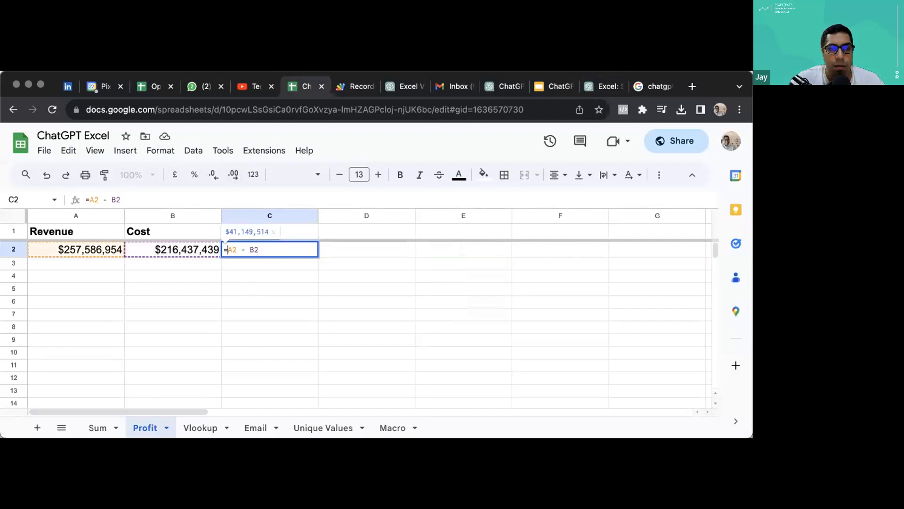
key(Return)
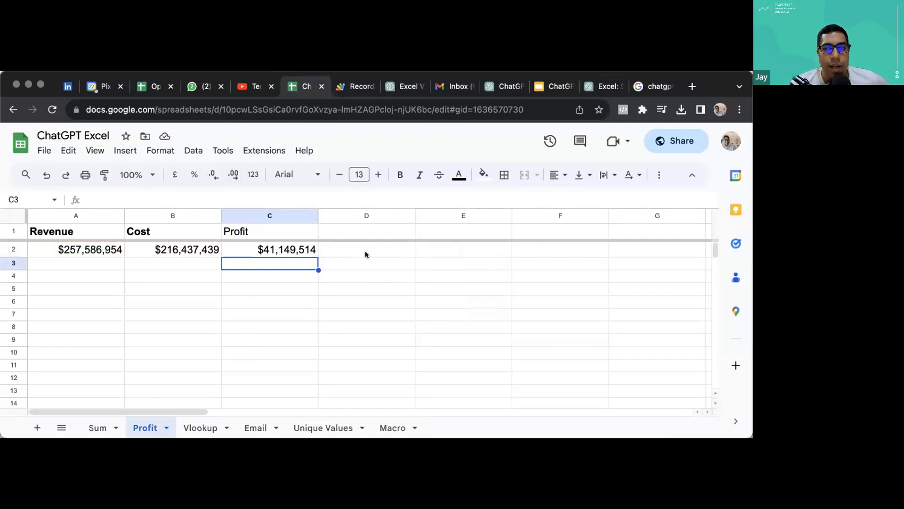
click(279, 245)
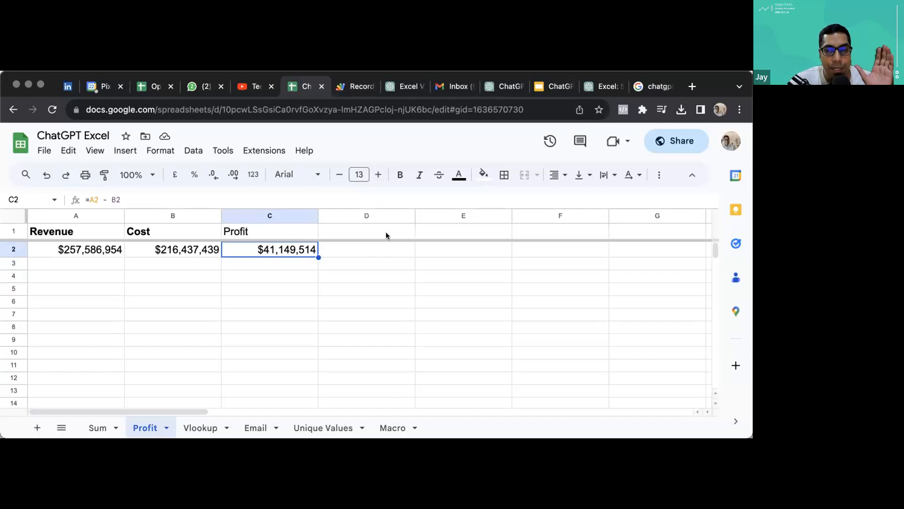
Step: Read ChatGPT's explanation of how the profit formula works, and return to the Profit sheet
click(604, 86)
scroll(332, 324, down, 5)
drag(312, 184, 425, 251)
scroll(425, 252, down, 1)
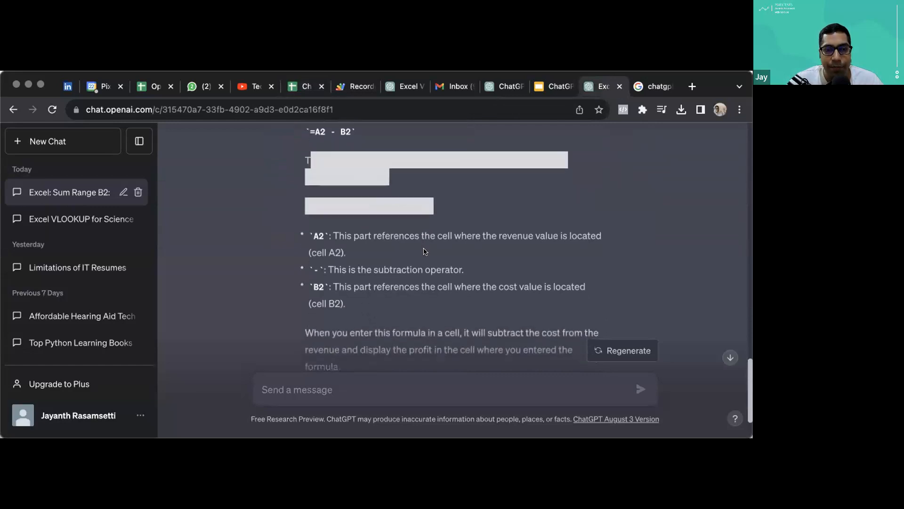
click(424, 254)
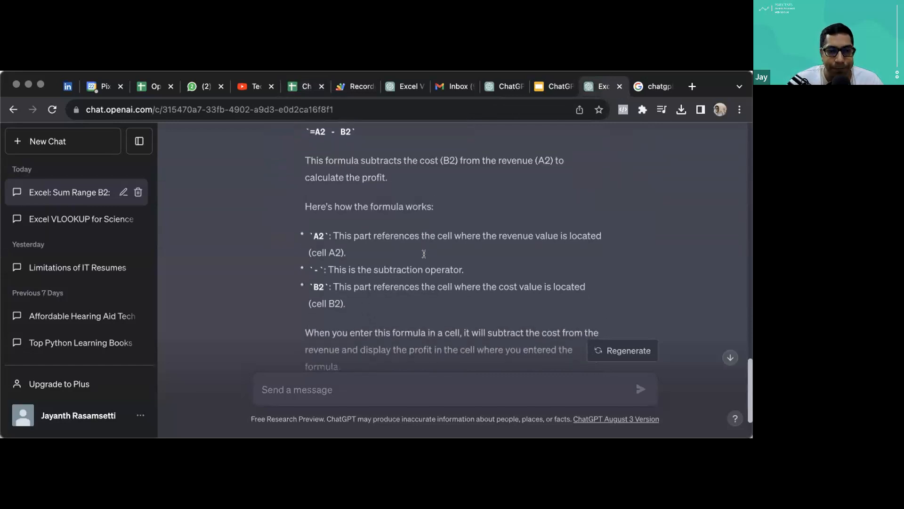
scroll(426, 271, down, 3)
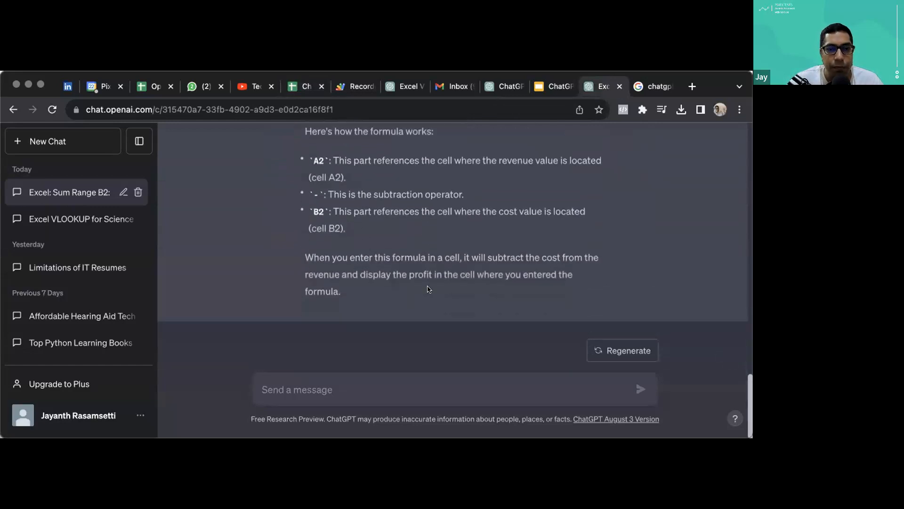
click(304, 86)
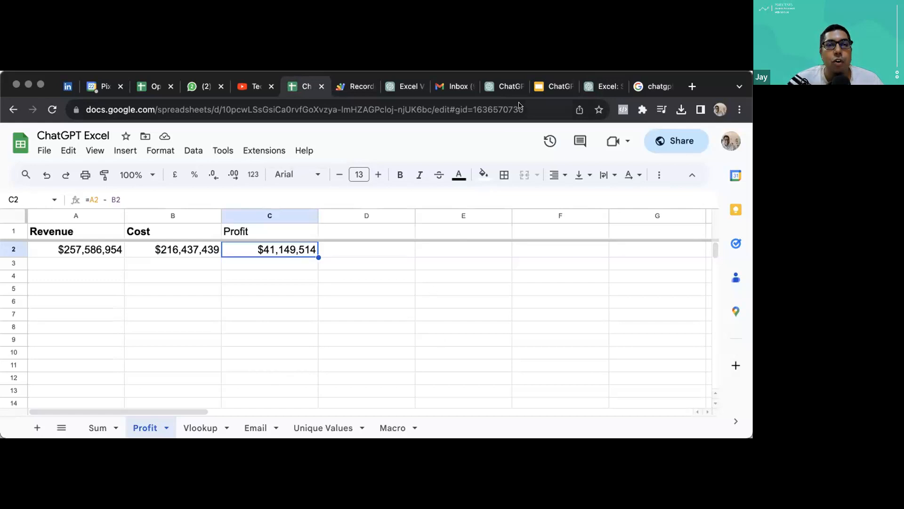
Step: Switch to the Google Slides presentation and open the "Vlookup, Extract first name, Unique Values" slide
click(552, 86)
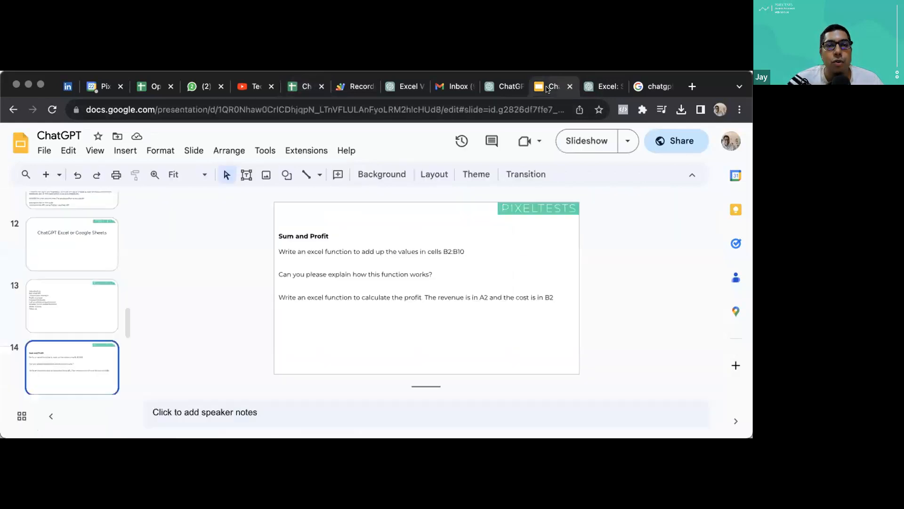
scroll(72, 366, down, 2)
click(73, 356)
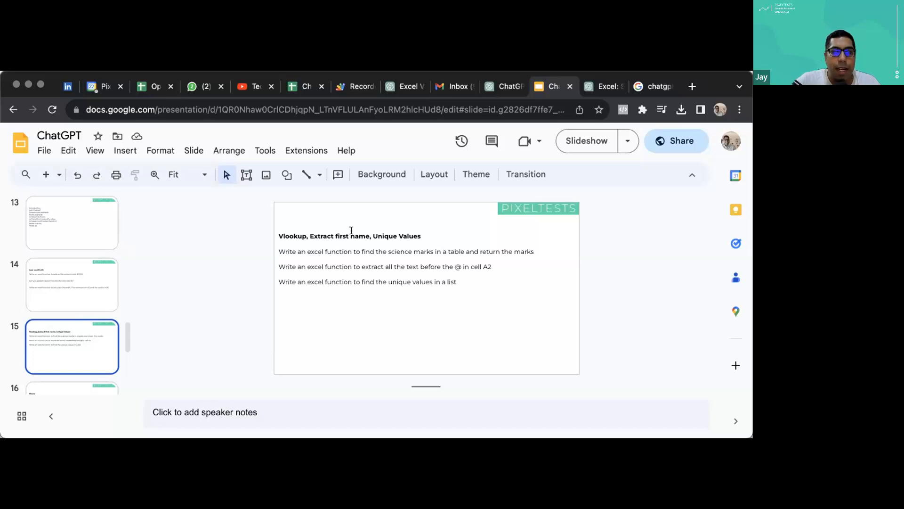
Step: Return to the ChatGPT Excel spreadsheet and clear cell D2 on the Vlookup sheet
click(294, 88)
click(200, 427)
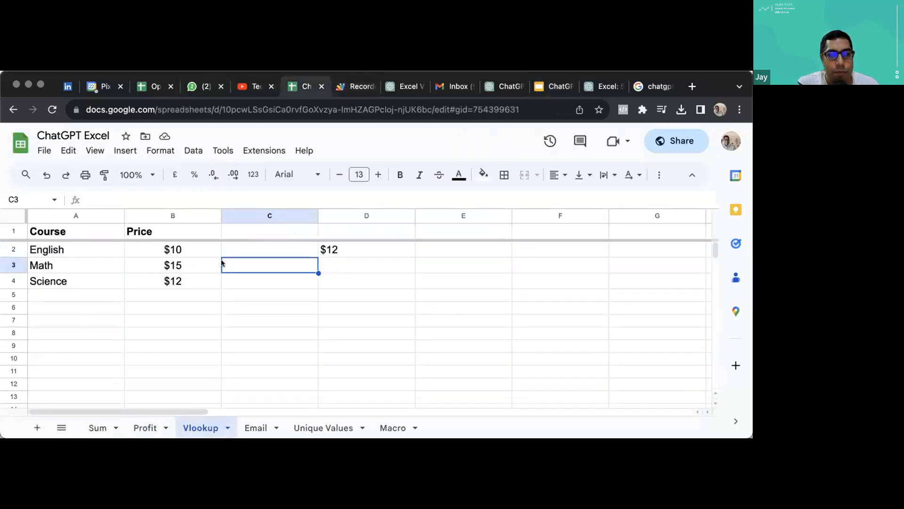
click(333, 252)
key(Delete)
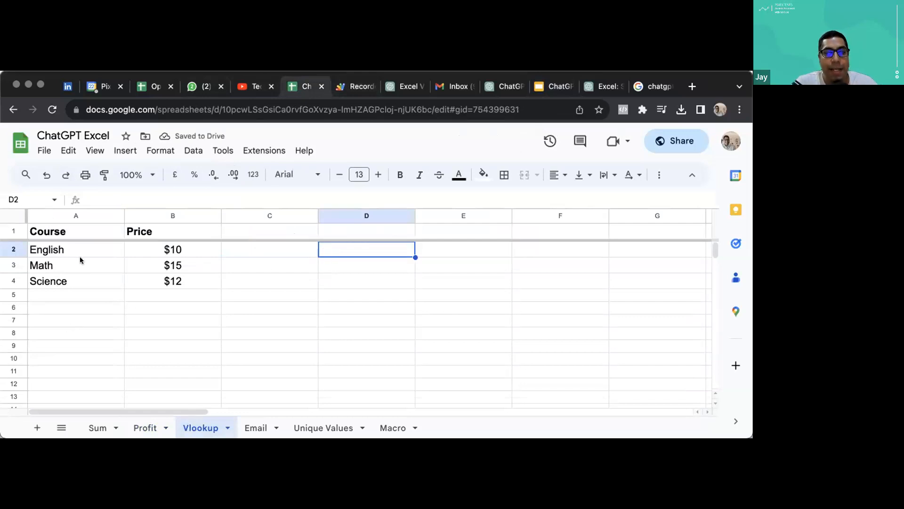
Step: Go through the courses and their prices in the Vlookup sheet's table, ending with the Science row
click(80, 258)
key(Up)
key(Right)
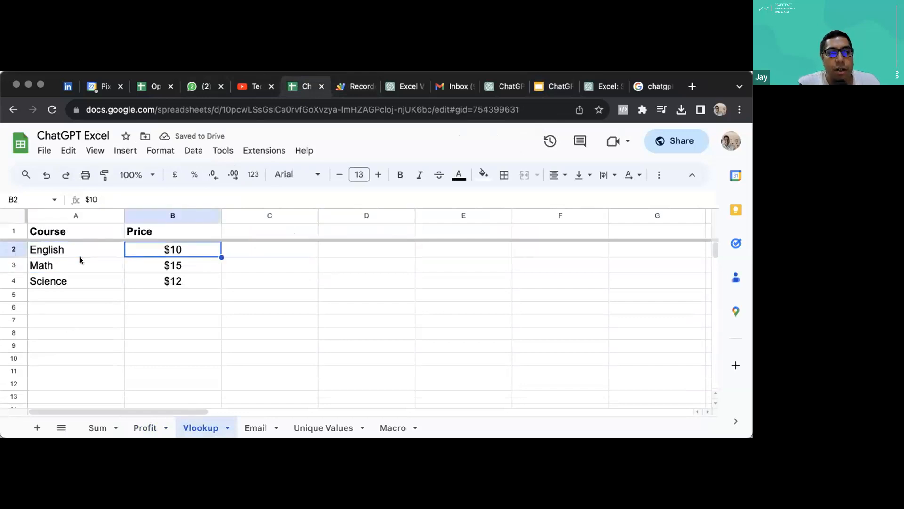
key(Down)
key(Left)
key(Right)
key(Down)
key(Left)
key(Right)
key(Right)
key(Up)
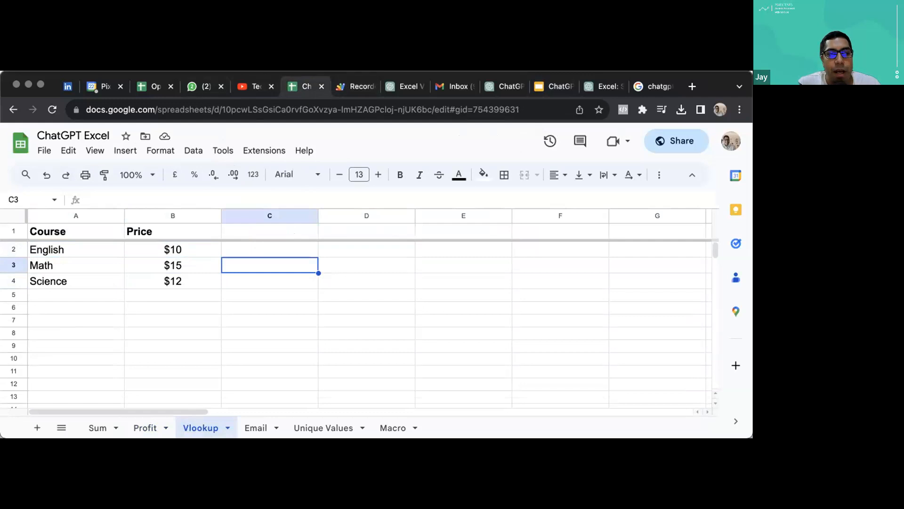
click(94, 278)
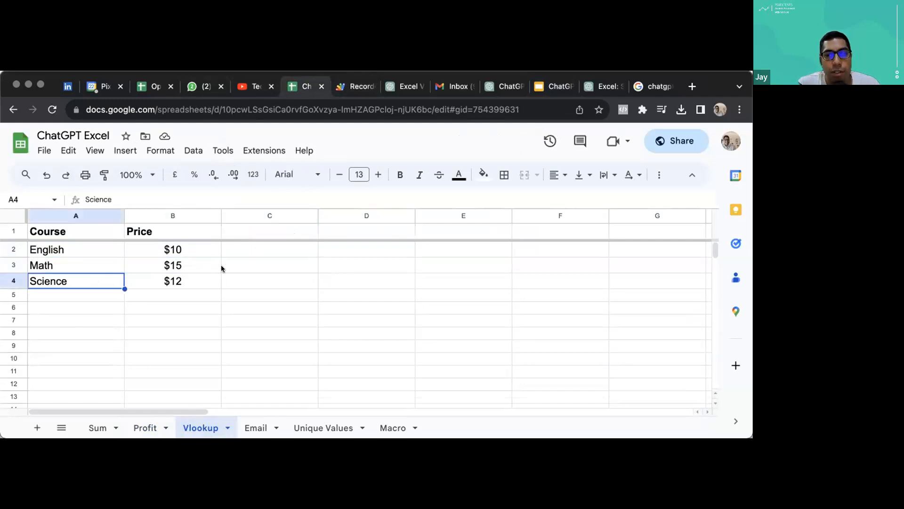
click(268, 265)
double_click(267, 263)
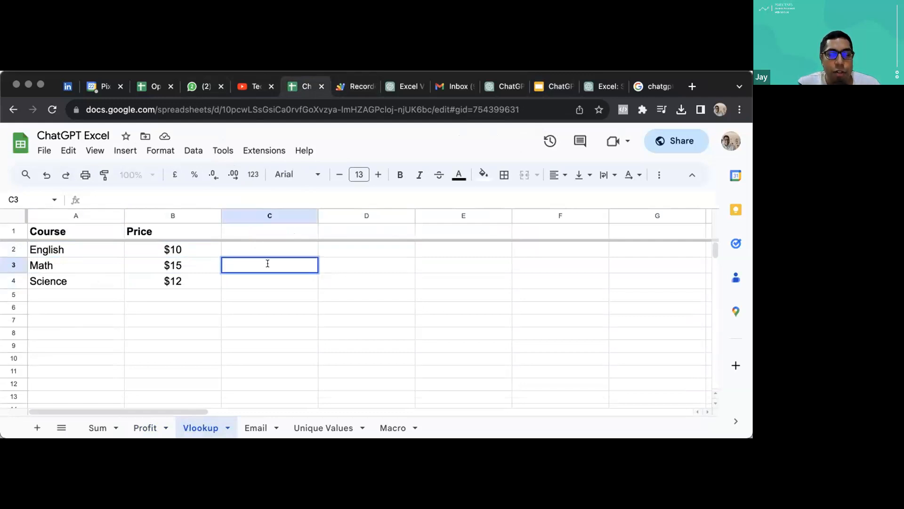
click(282, 281)
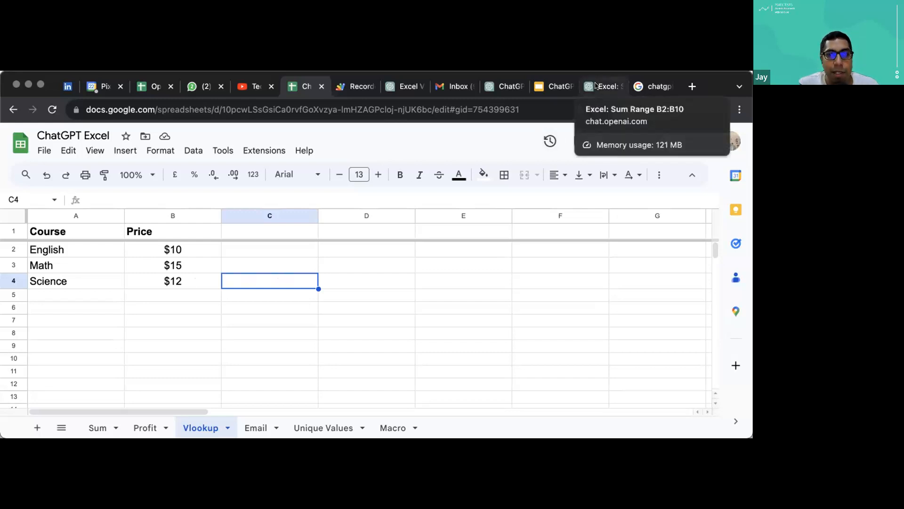
Step: Reword the science prompt on the Vlookup slide in Google Slides, replacing "marks" with "course cost" and the final "marks" with "cost"
click(541, 79)
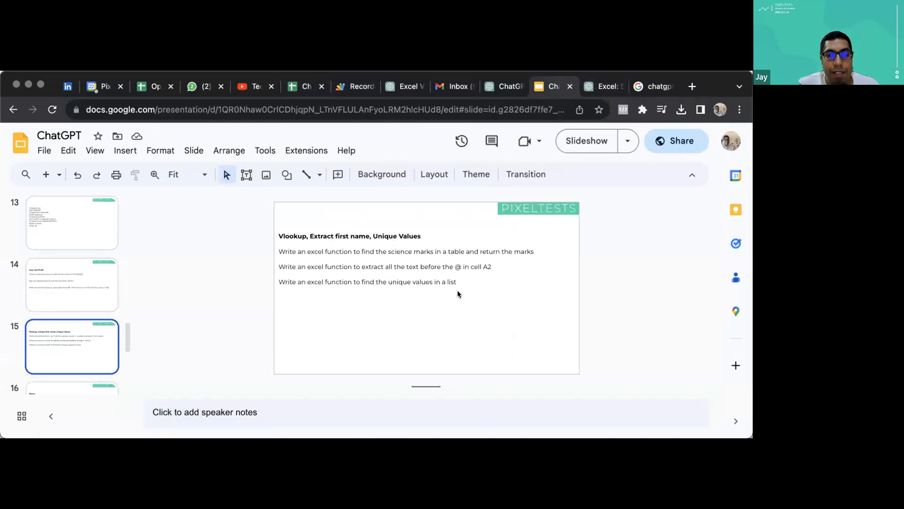
click(421, 252)
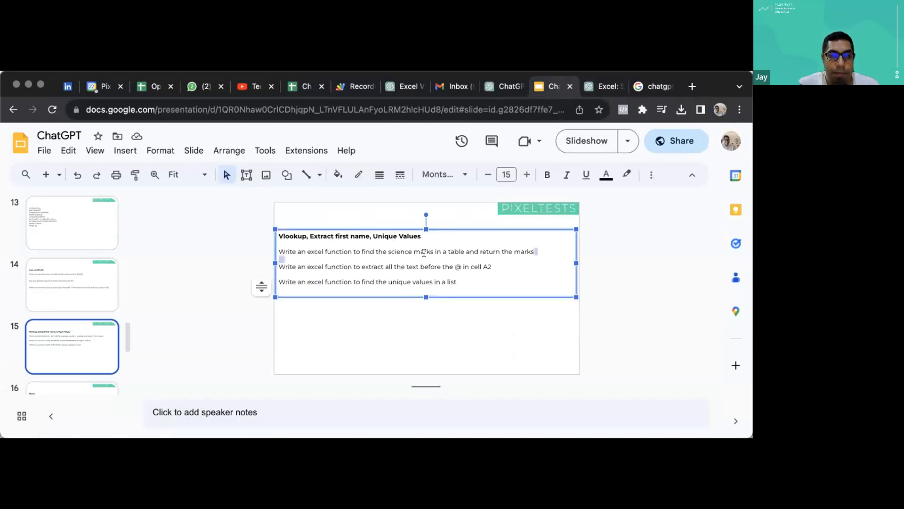
double_click(421, 252)
text(cosurse cost)
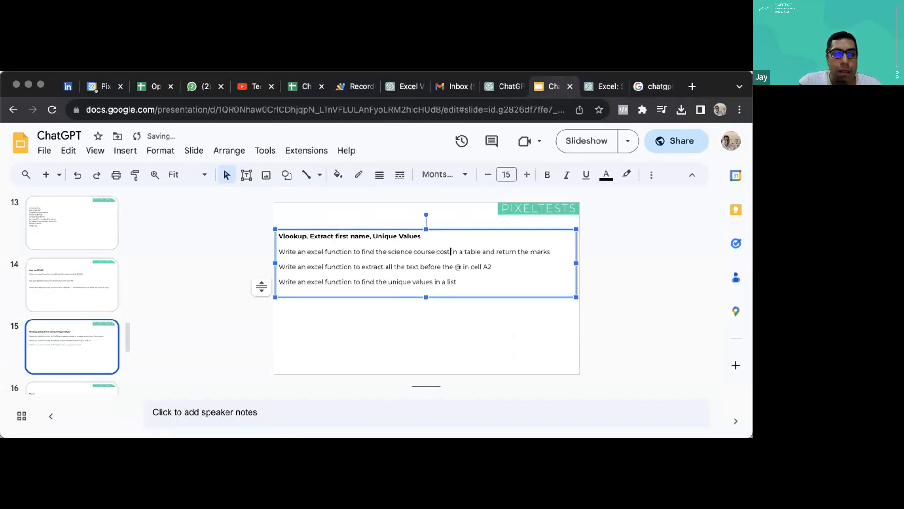
double_click(541, 252)
text(cost)
Step: Send ChatGPT the prompt "Write an excel function to look at the science course cost in a table and return the cost"
click(606, 88)
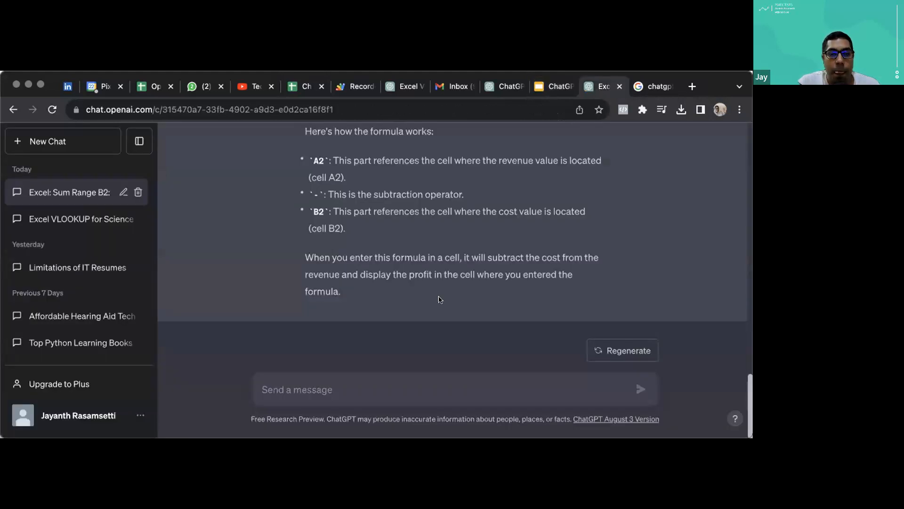
click(364, 383)
text(Write an excel functiont o o)
key(BackSpace)
key(BackSpace)
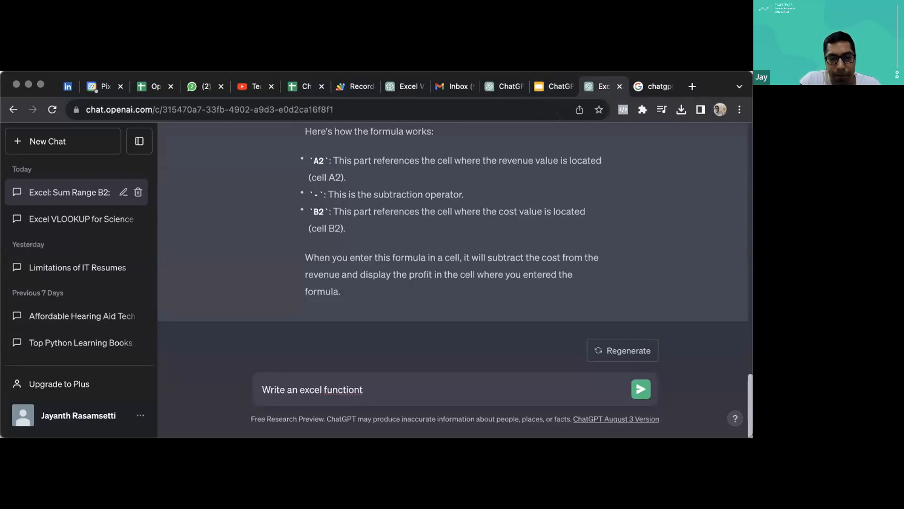
text(to look at the scecourse)
key(alt+Left)
text(sceience)
key(alt+Right)
text(cost ian a)
key(BackSpace)
key(BackSpace)
key(BackSpace)
key(BackSpace)
text(n a a)
key(BackSpace)
text(table and return the cost)
key(Return)
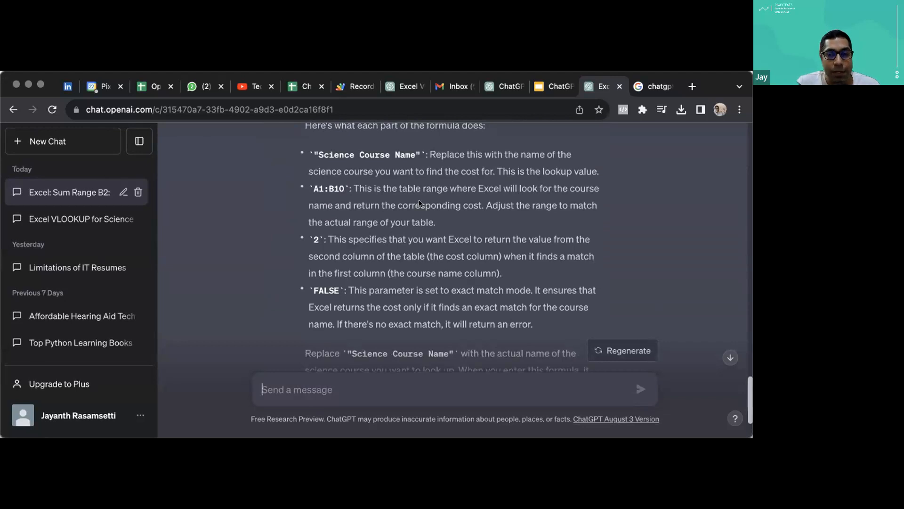
Step: Copy the VLOOKUP formula from ChatGPT's reply into cell D3 of the Vlookup sheet
scroll(425, 244, down, 1)
scroll(424, 245, down, 2)
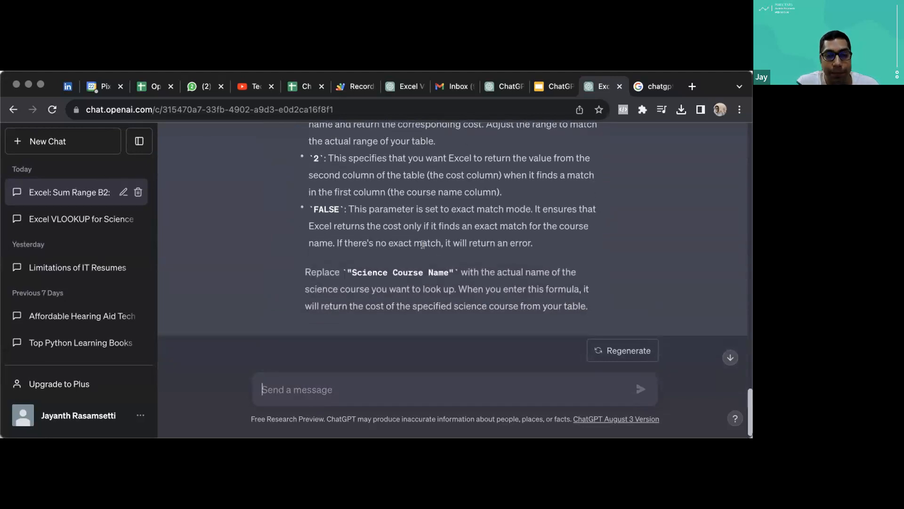
scroll(422, 244, up, 10)
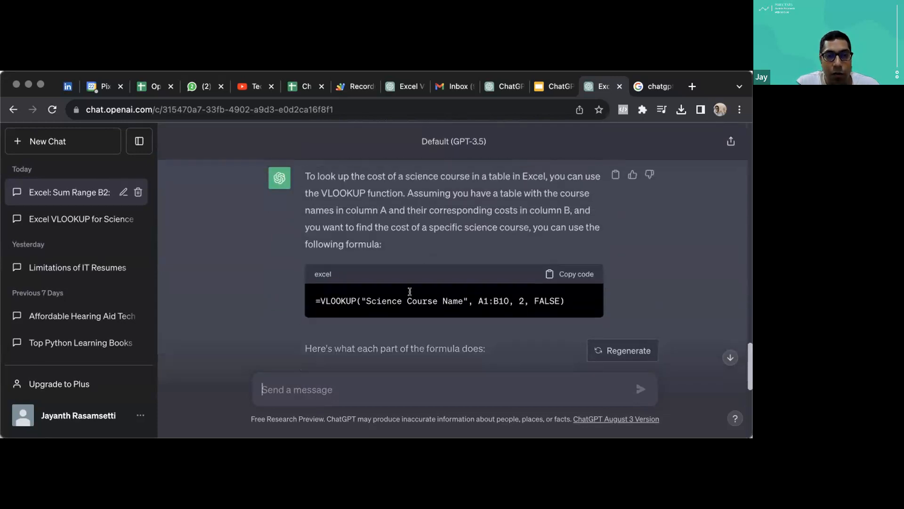
triple_click(410, 291)
key(ctrl+c)
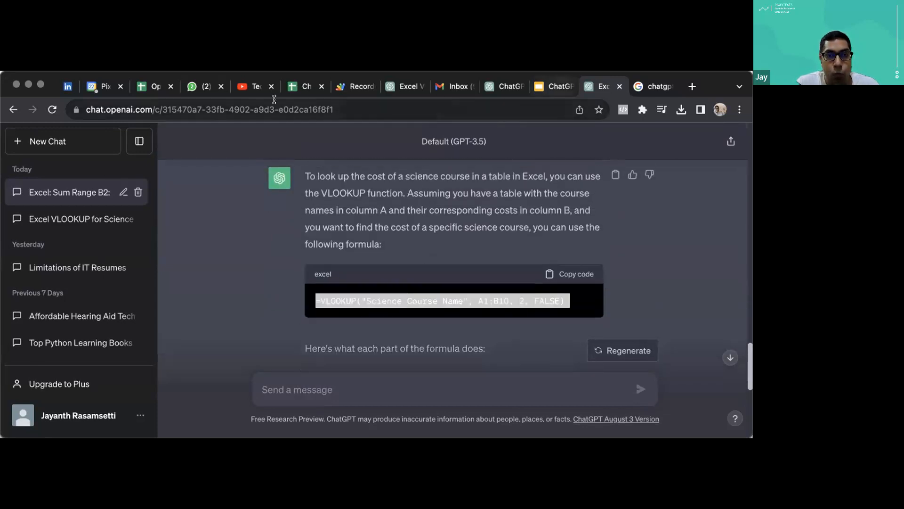
click(303, 86)
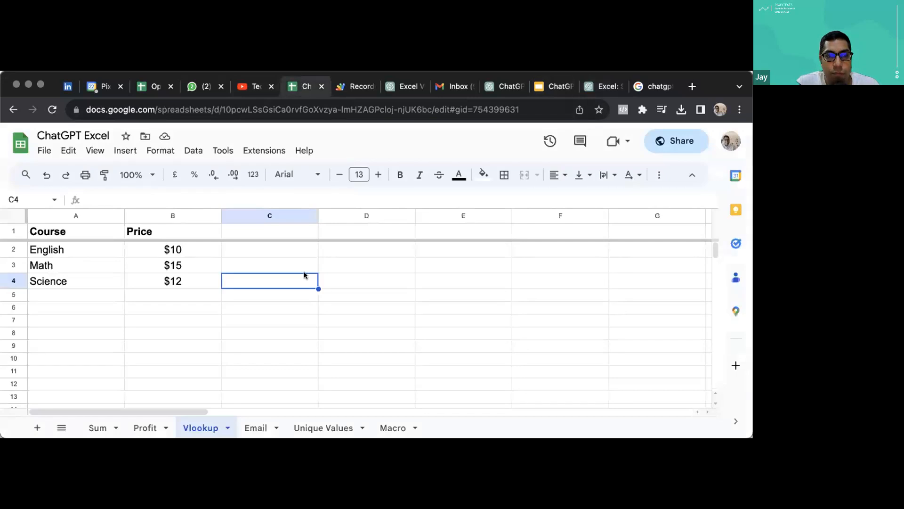
double_click(344, 267)
key(ctrl+v)
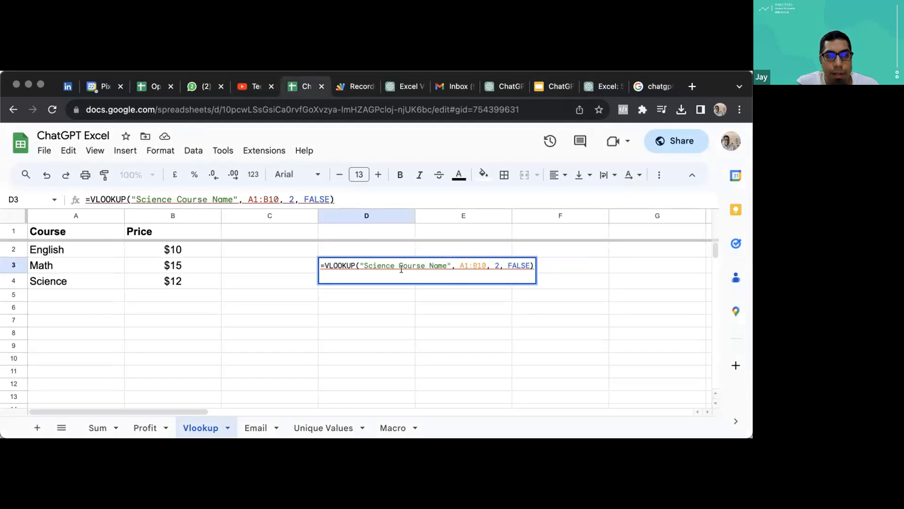
Step: Shorten the lookup value in D3's VLOOKUP formula to "Science"
click(442, 263)
key(BackSpace)
key(BackSpace)
key(BackSpace)
key(BackSpace)
key(BackSpace)
key(BackSpace)
key(BackSpace)
key(BackSpace)
key(BackSpace)
key(BackSpace)
key(BackSpace)
key(BackSpace)
Step: Set the VLOOKUP table range to A2:B4 and enter the formula in D3
key(Right)
key(Right)
key(Right)
key(Right)
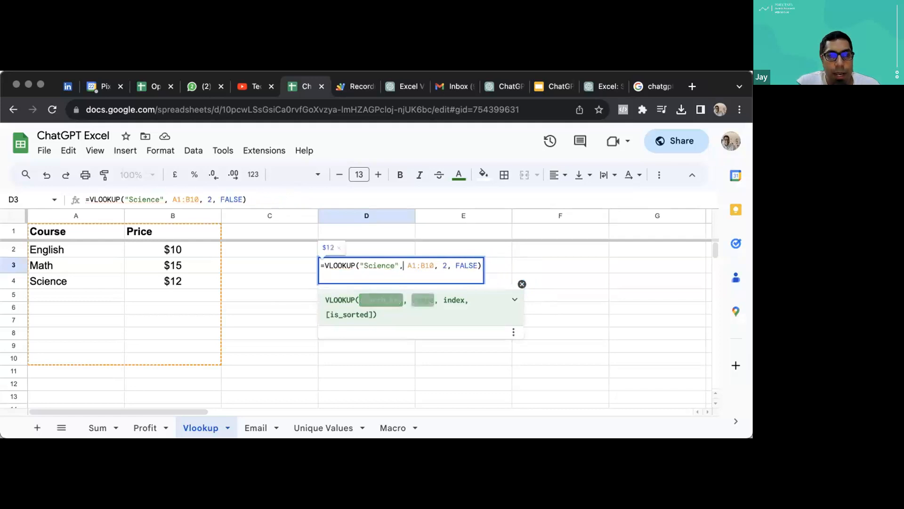
key(BackSpace)
text(2)
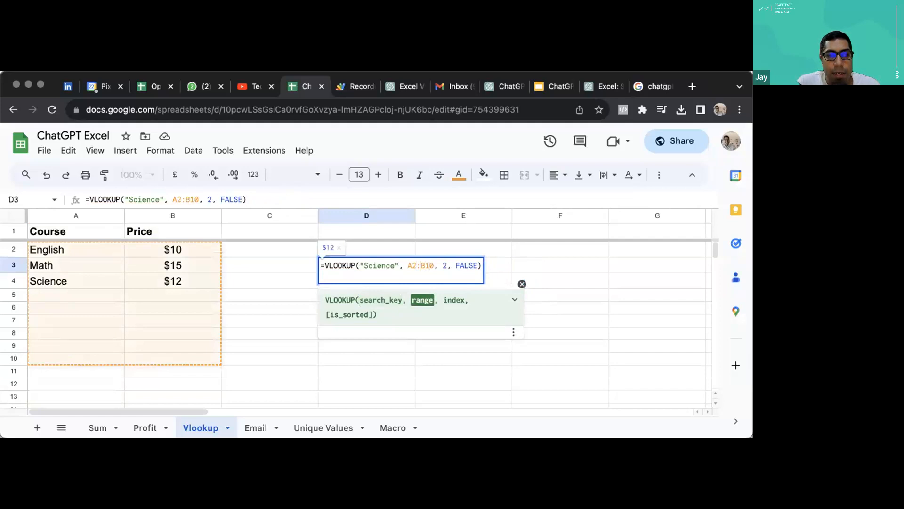
key(BackSpace)
key(BackSpace)
text(4)
key(Right)
key(Right)
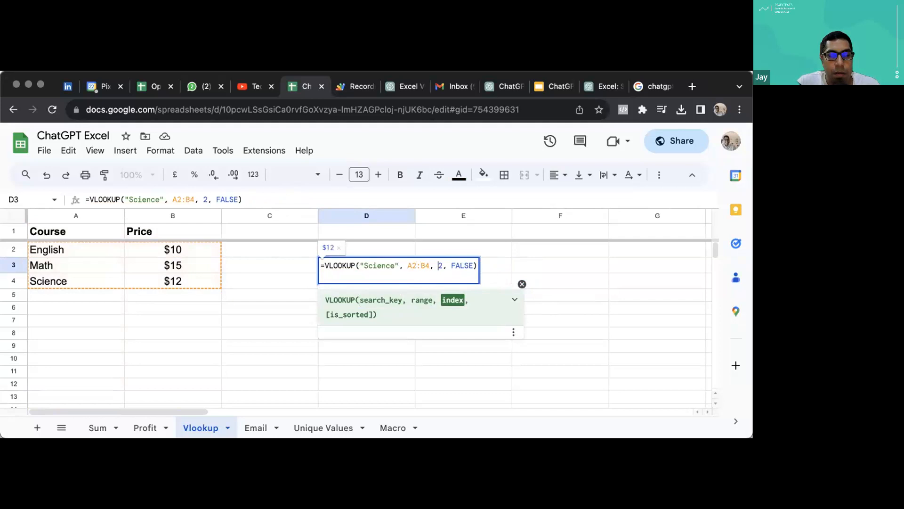
key(Return)
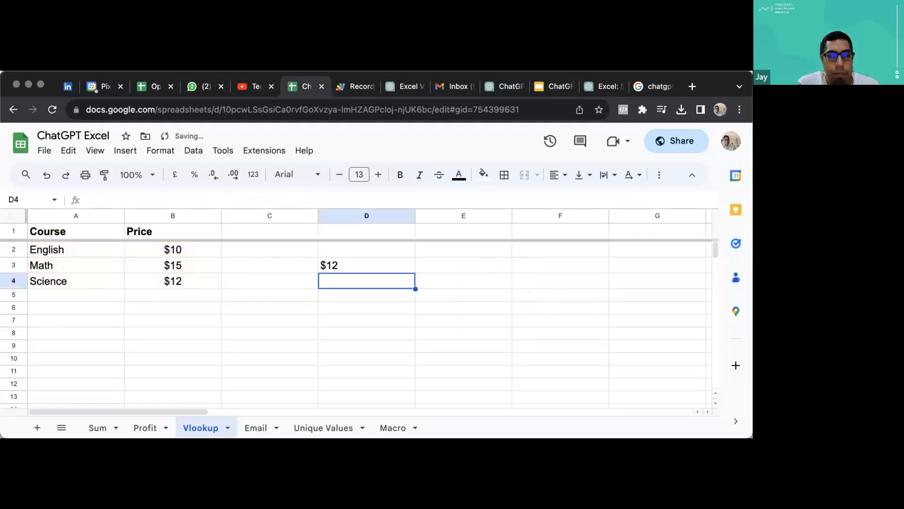
Step: Reopen the VLOOKUP formula in D3 and remove the trailing line break
key(Up)
key(Return)
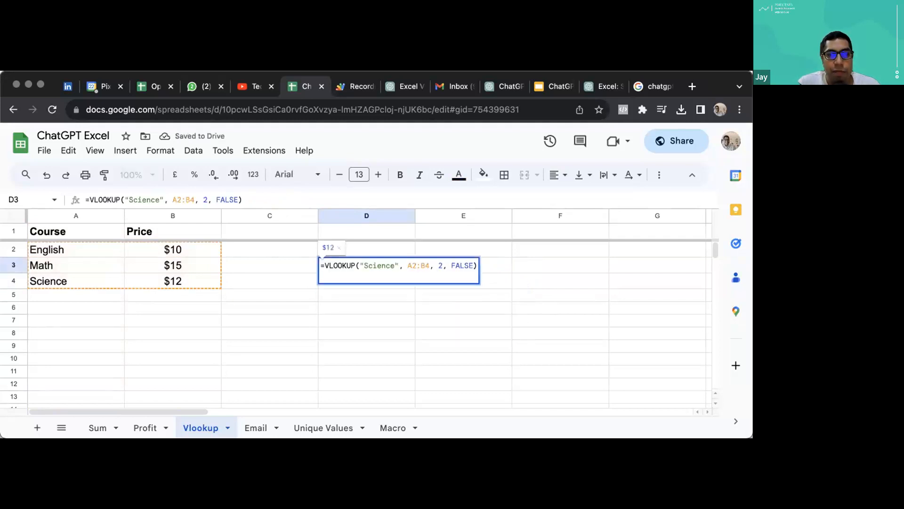
key(BackSpace)
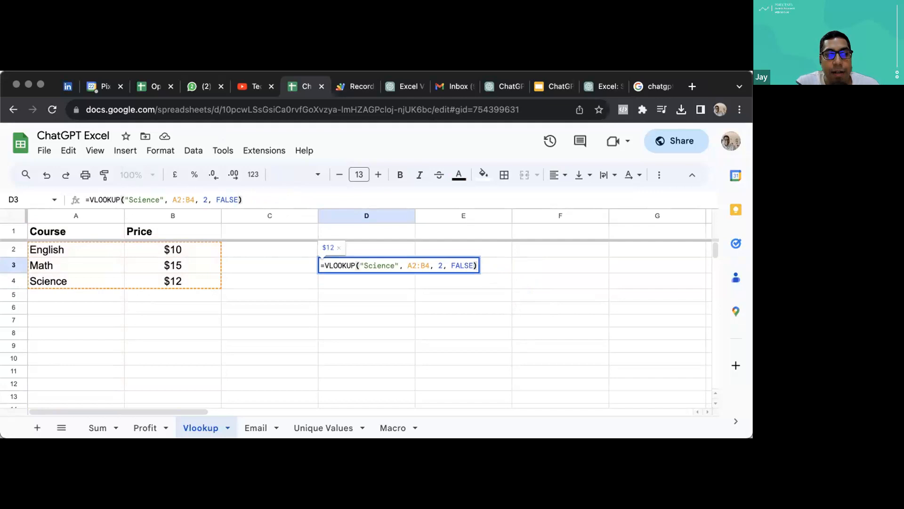
Step: Enter the edited VLOOKUP formula in D3 and reselect the cell to review it
key(Return)
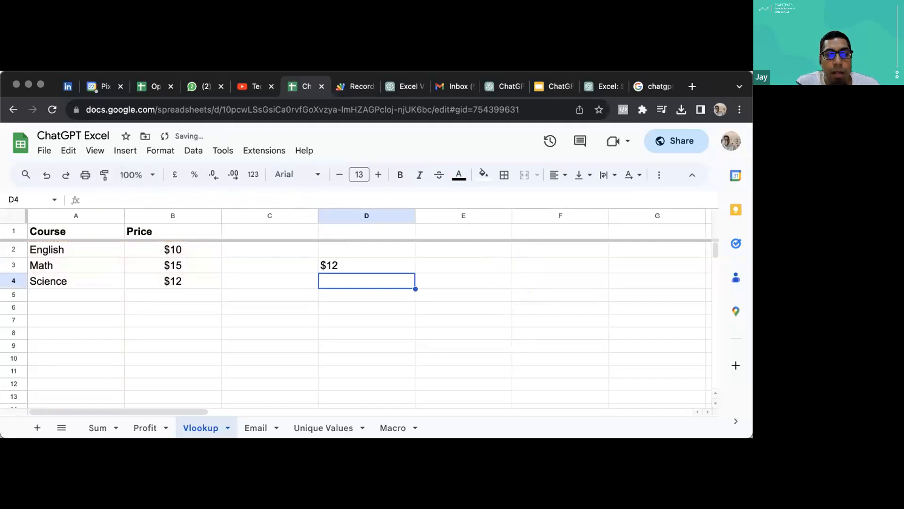
click(351, 271)
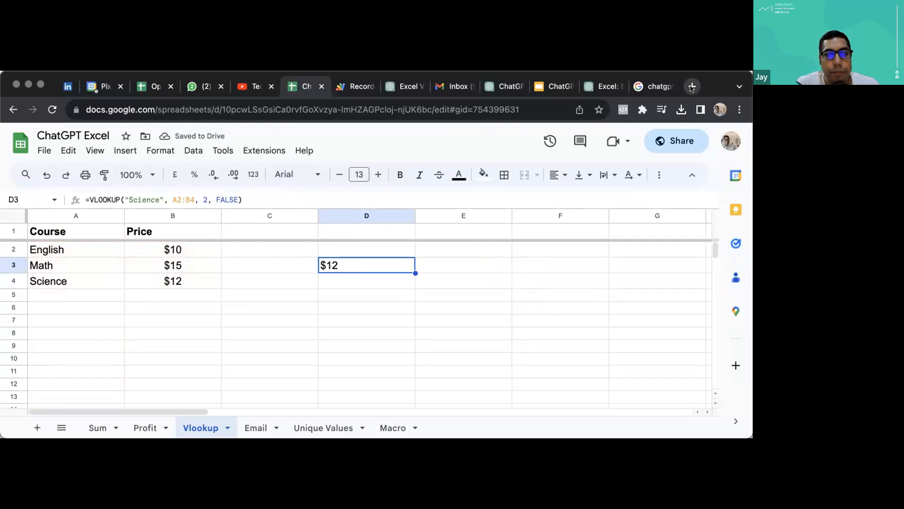
Step: Review the prompt slide in the ChatGPT presentation, and select cell B2 under Name on the spreadsheet's Email sheet
click(550, 88)
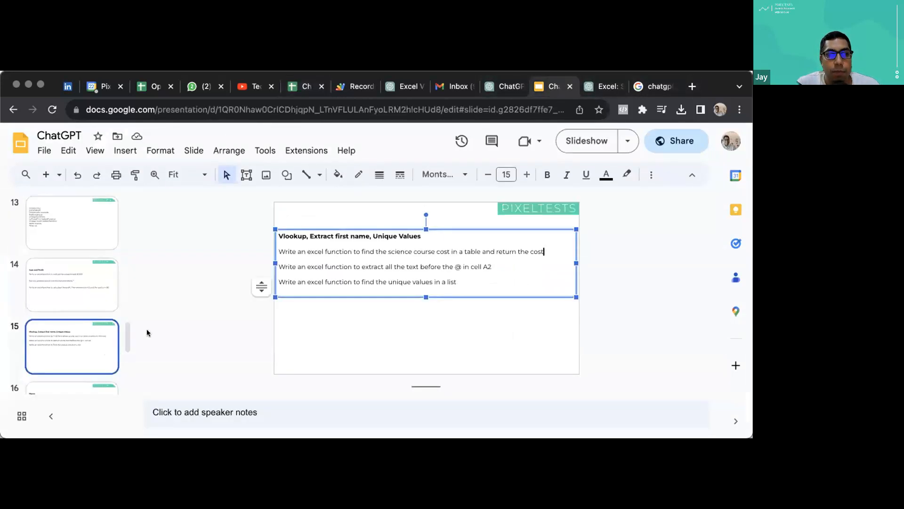
click(225, 297)
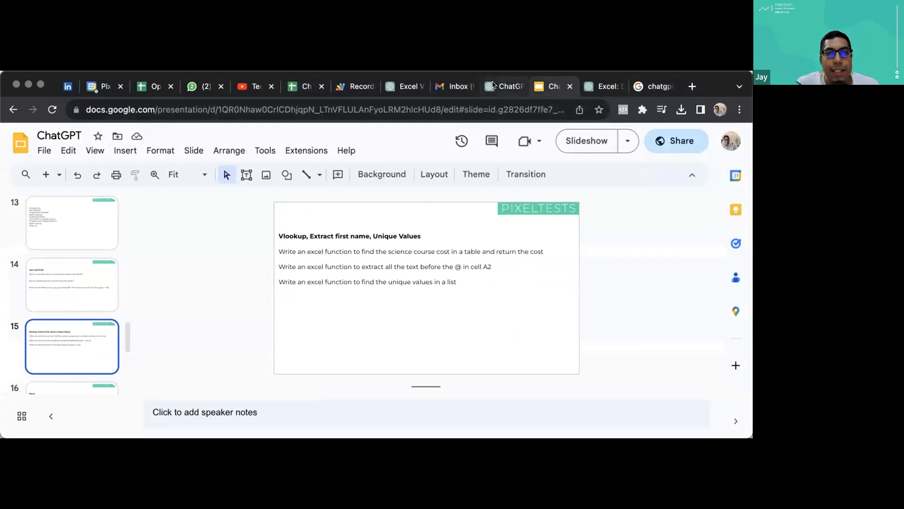
click(304, 86)
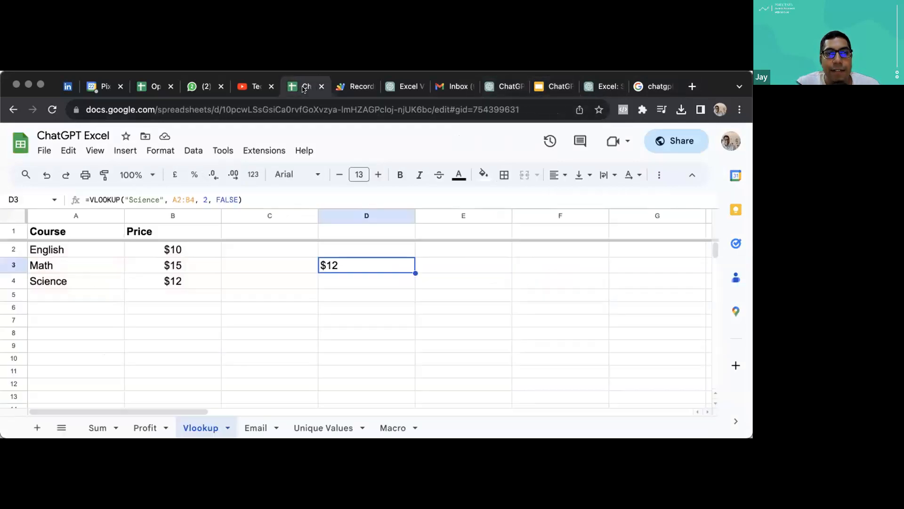
click(249, 426)
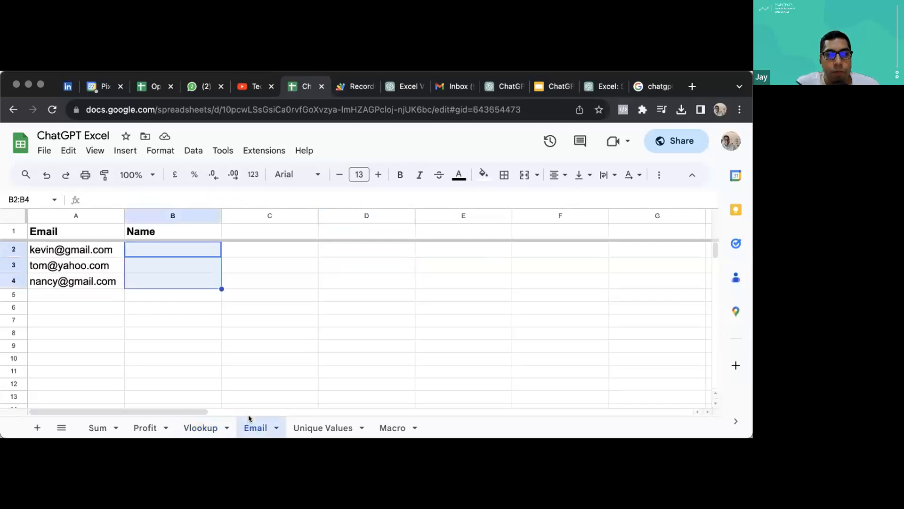
click(90, 252)
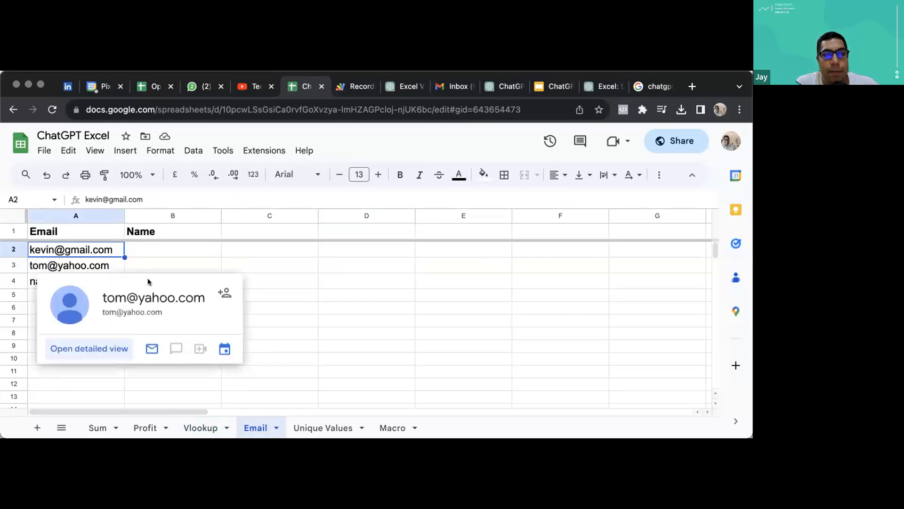
click(172, 252)
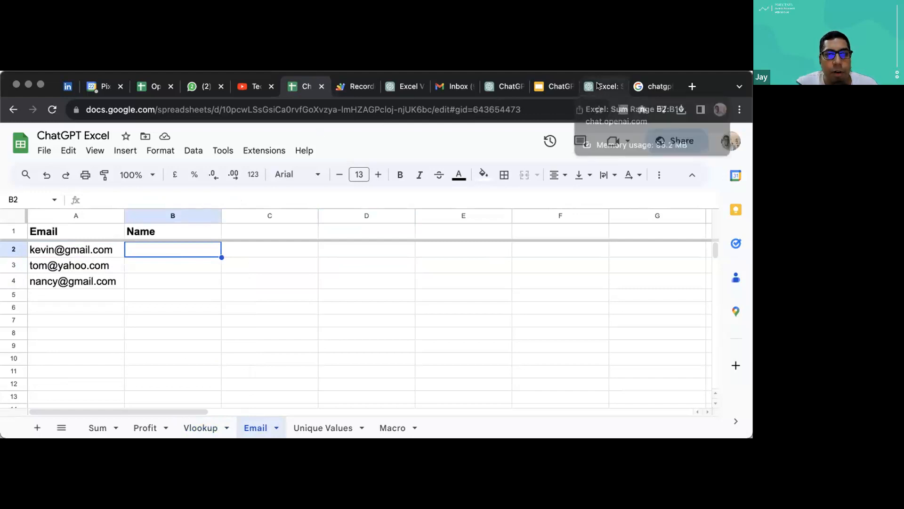
click(598, 85)
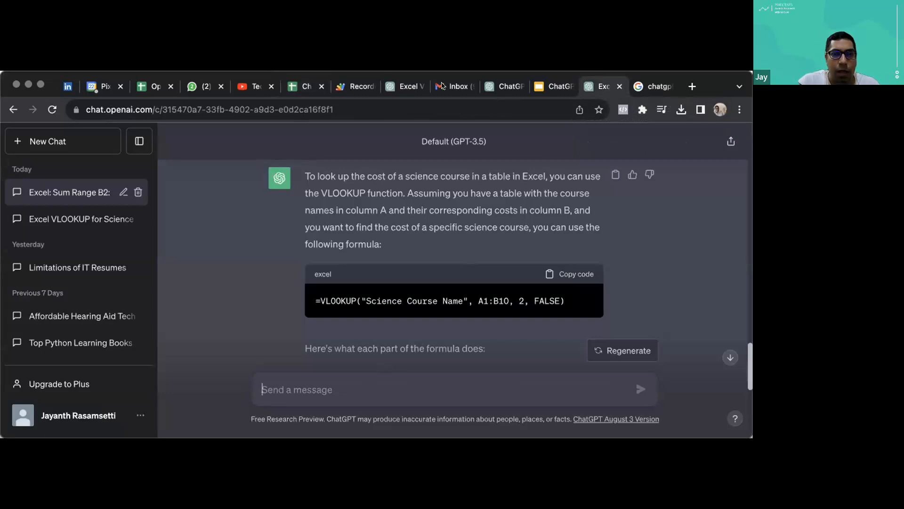
click(552, 90)
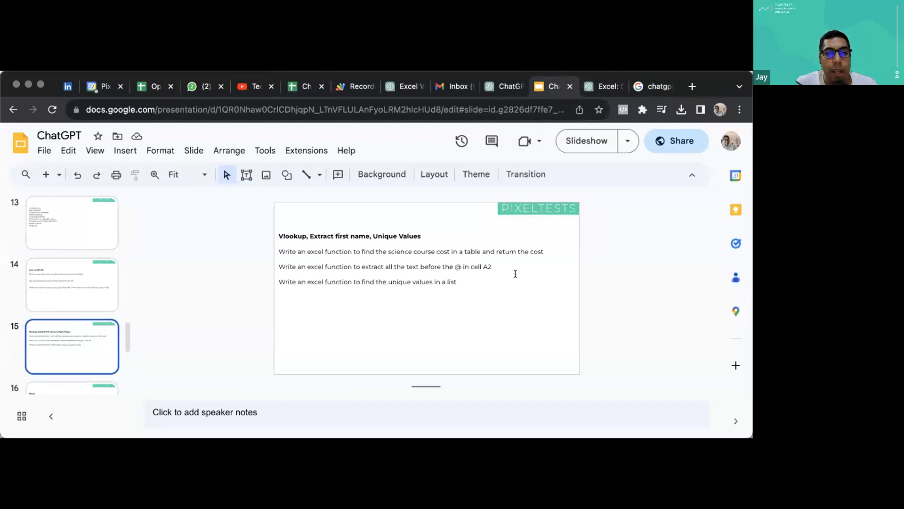
click(607, 86)
text(Wir)
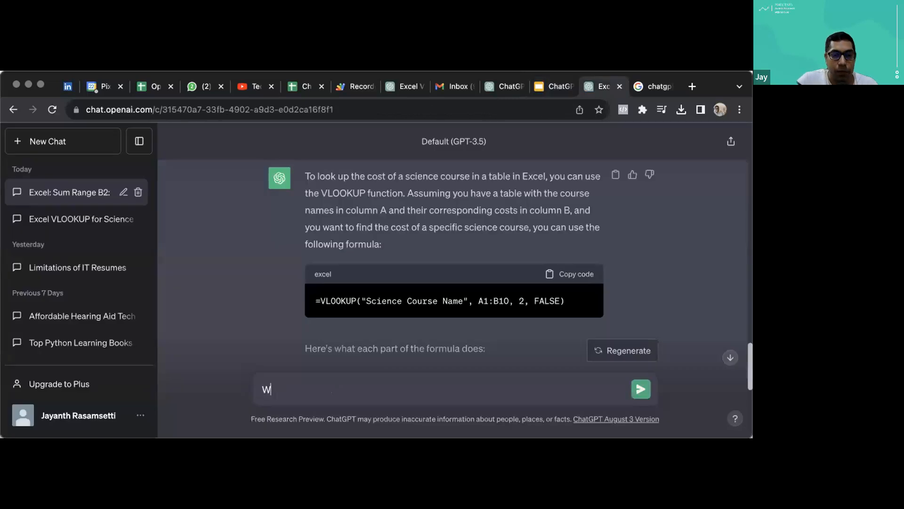
key(BackSpace)
key(BackSpace)
text(rite an ex)
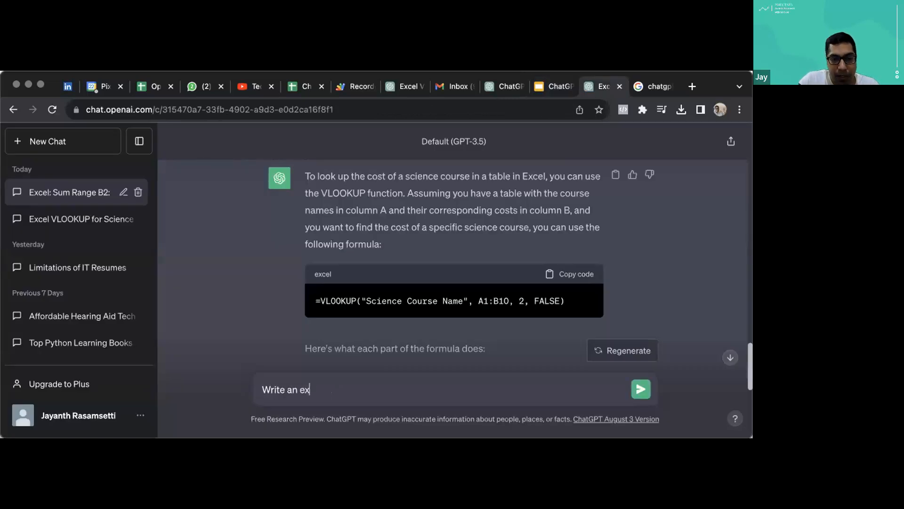
text(cel function to)
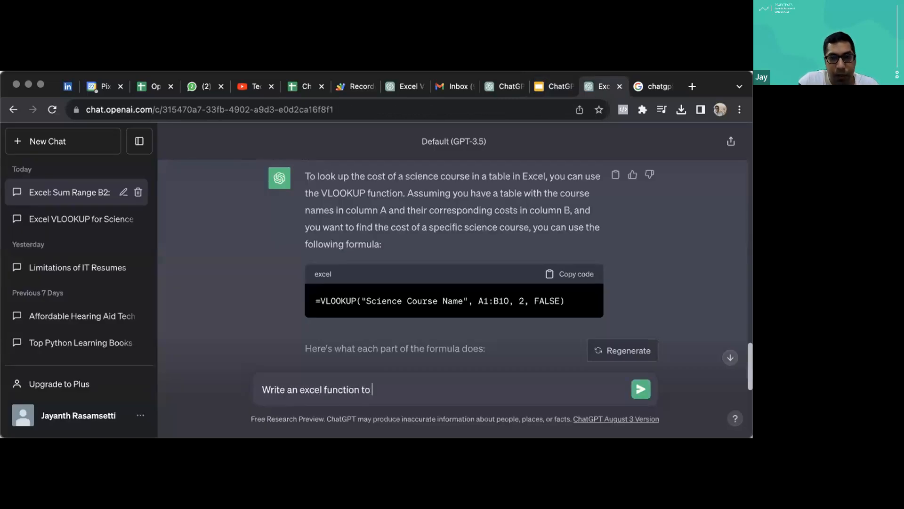
text( extract this)
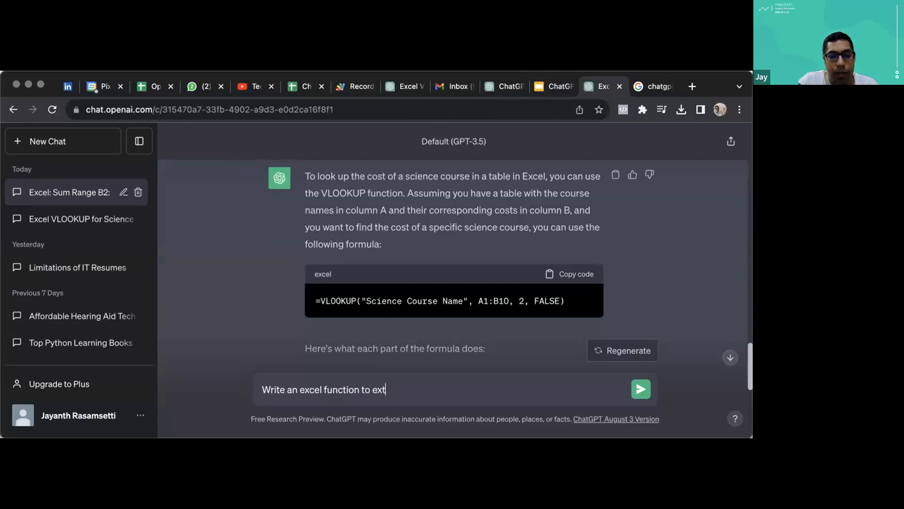
key(BackSpace)
key(BackSpace)
key(BackSpace)
key(BackSpace)
key(BackSpace)
key(BackSpace)
text(t the first n)
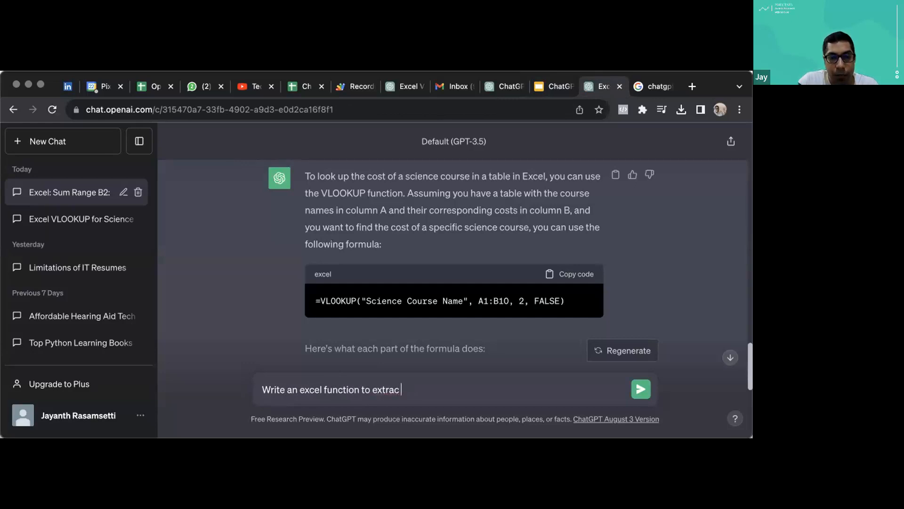
text(am)
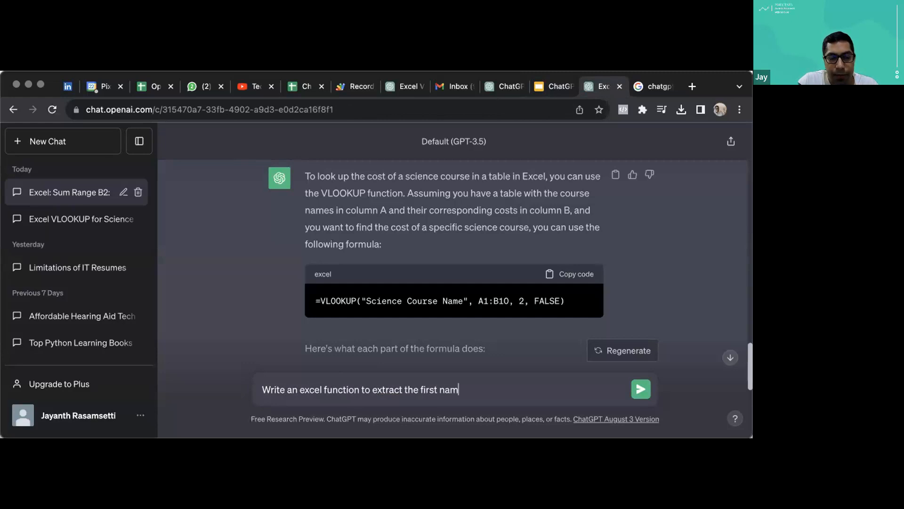
Step: Send ChatGPT the slide's prompt "Write an excel function to extract all the text before the @ in cell A2"
click(555, 86)
click(590, 86)
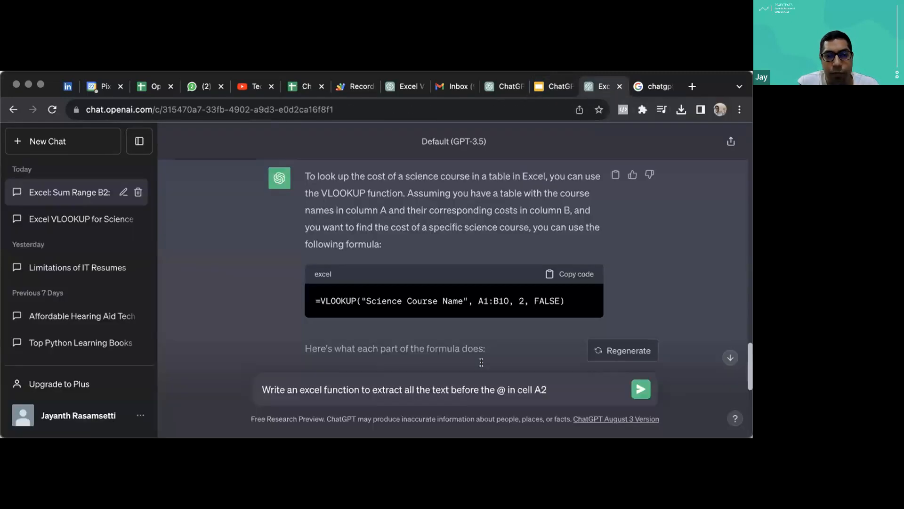
key(Return)
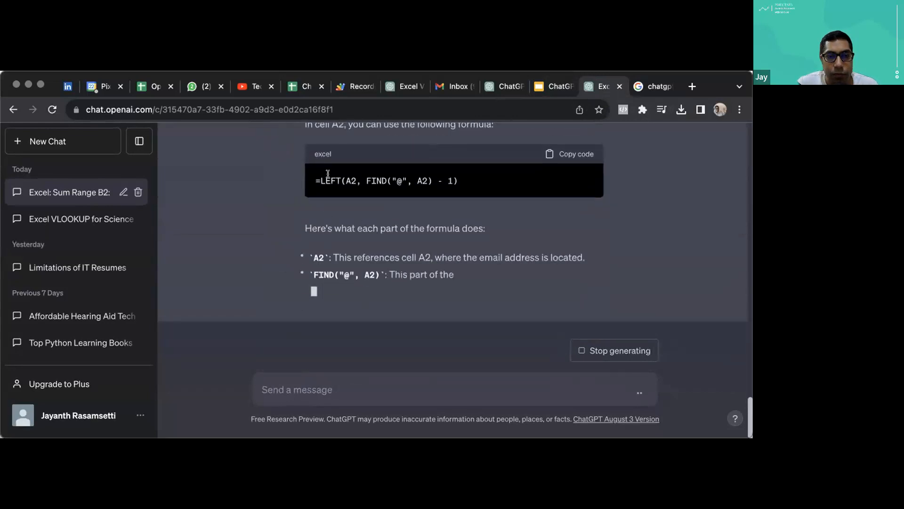
Step: Copy the LEFT and FIND formula from ChatGPT's reply and close the unused blank ChatGPT page
scroll(419, 207, up, 1)
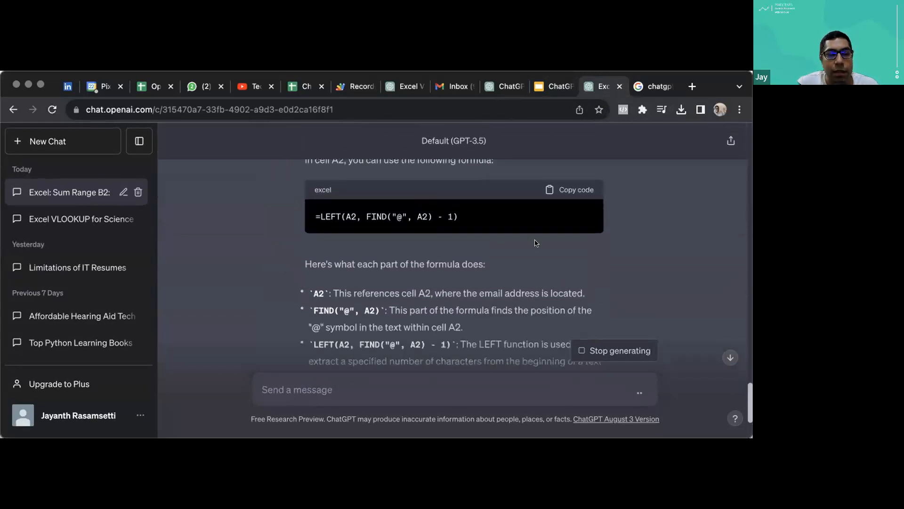
drag(459, 216, 317, 215)
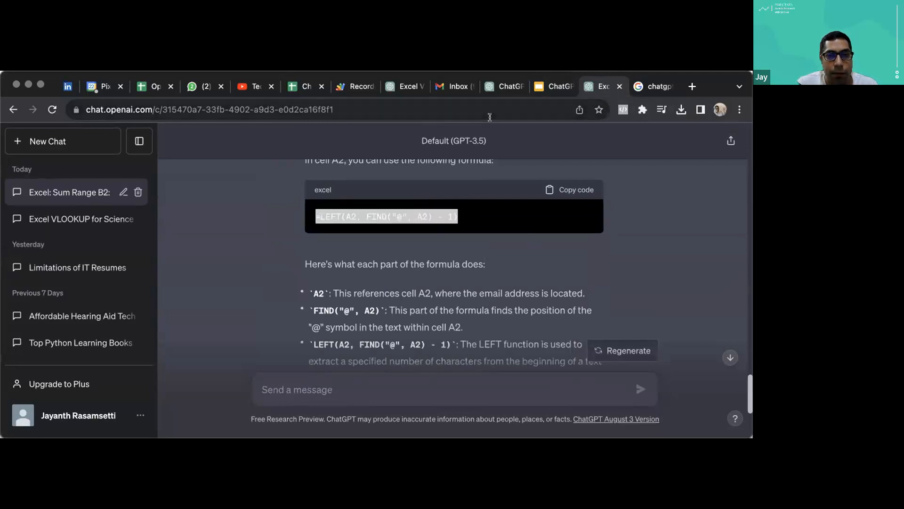
click(555, 81)
click(500, 87)
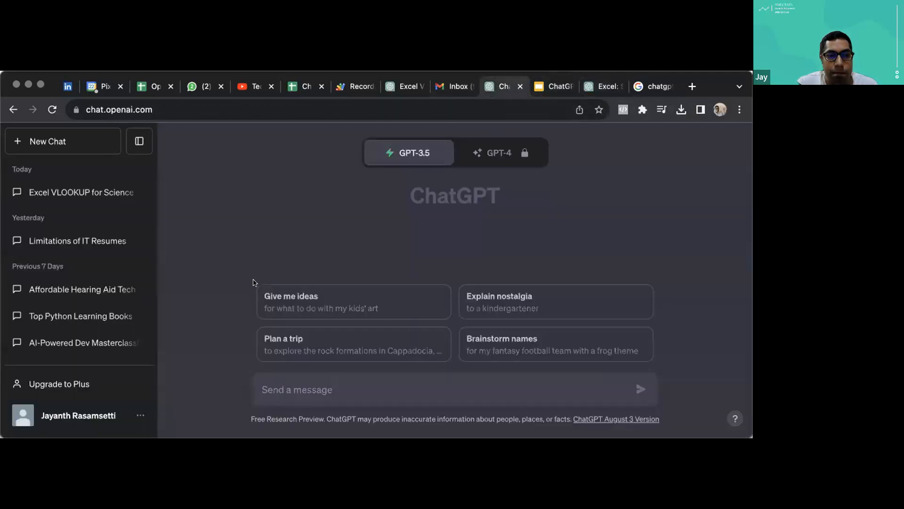
key(super+w)
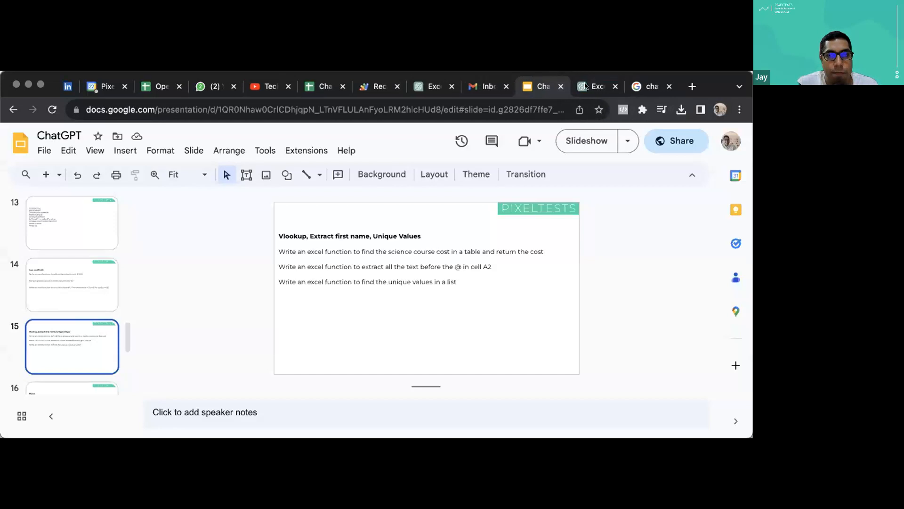
Step: Enter =LEFT(A2, FIND("@", A2) - 1) in cell B2 of the Email sheet
click(325, 87)
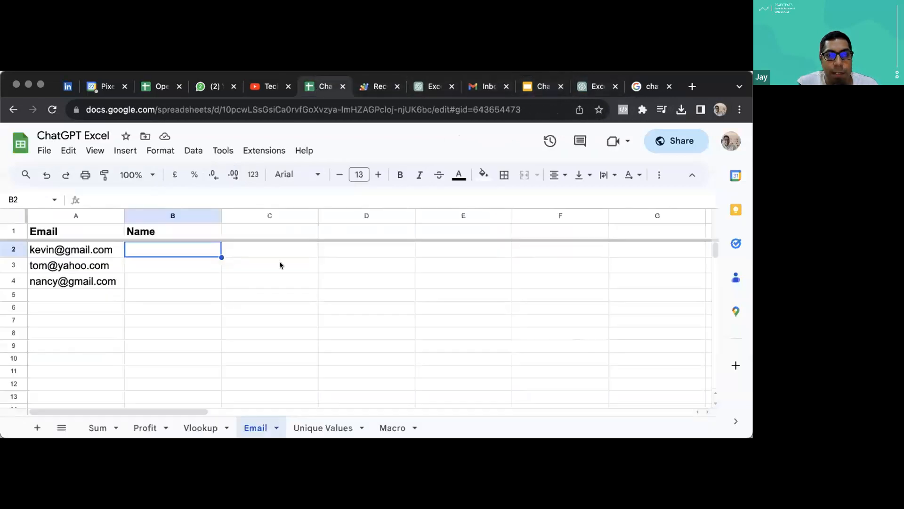
double_click(196, 248)
text(=LEFT(A2, FIND("@", A2) - 1))
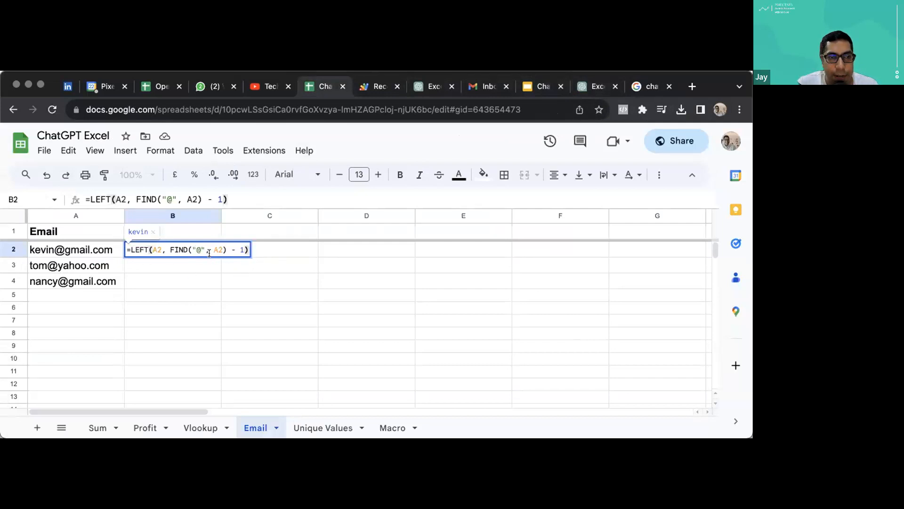
key(Return)
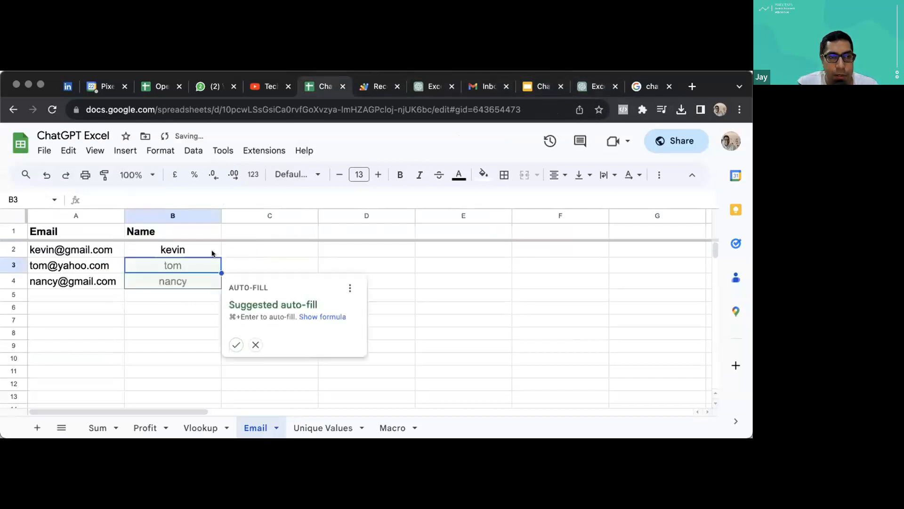
Step: Accept the suggested auto-fill for the remaining Name cells and select B2:B4
click(234, 346)
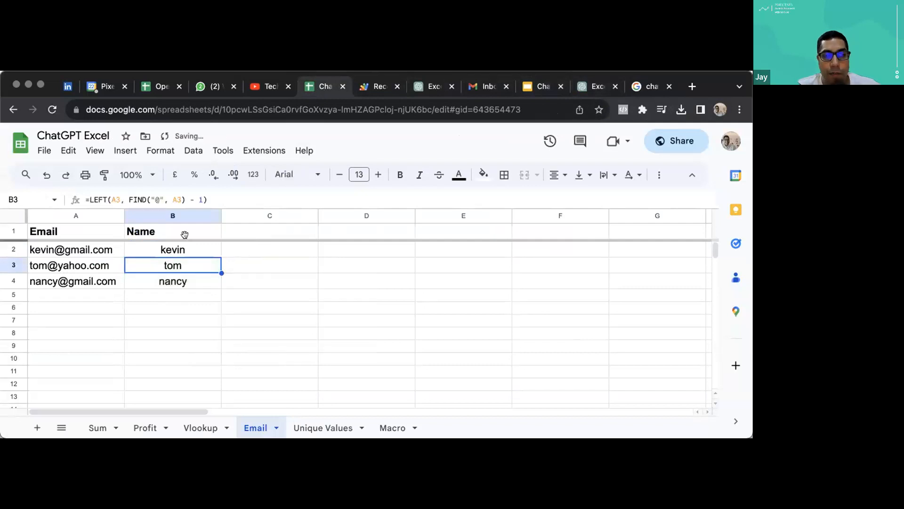
click(196, 251)
key(shift+Down)
key(shift+Down)
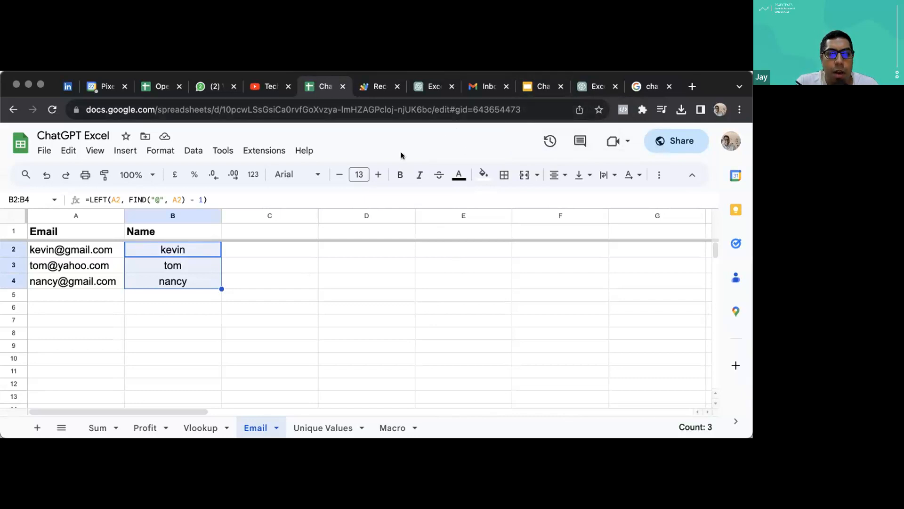
Step: Check the prompt slide, and examine the Course Types entries in column A of the Unique Values sheet
click(542, 87)
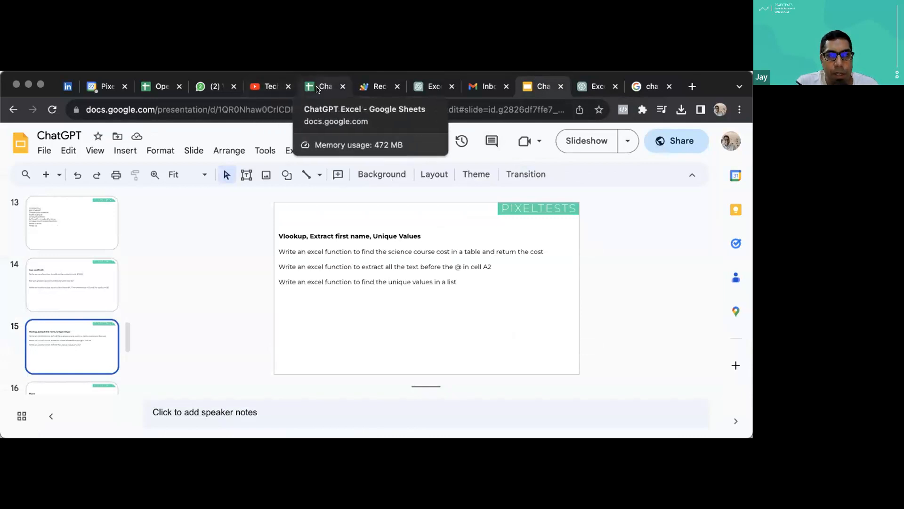
click(317, 89)
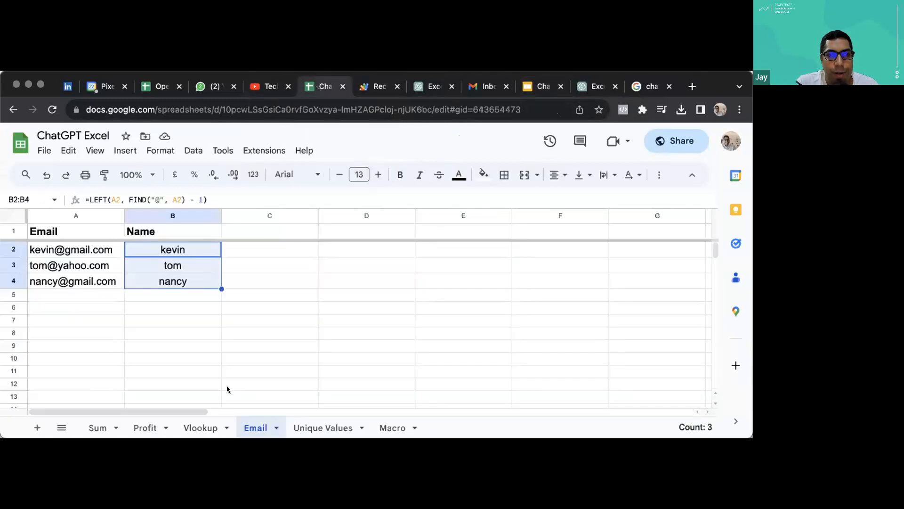
click(315, 420)
drag(83, 252, 83, 375)
click(76, 231)
click(75, 250)
key(Down)
key(Down)
key(Down)
key(Down)
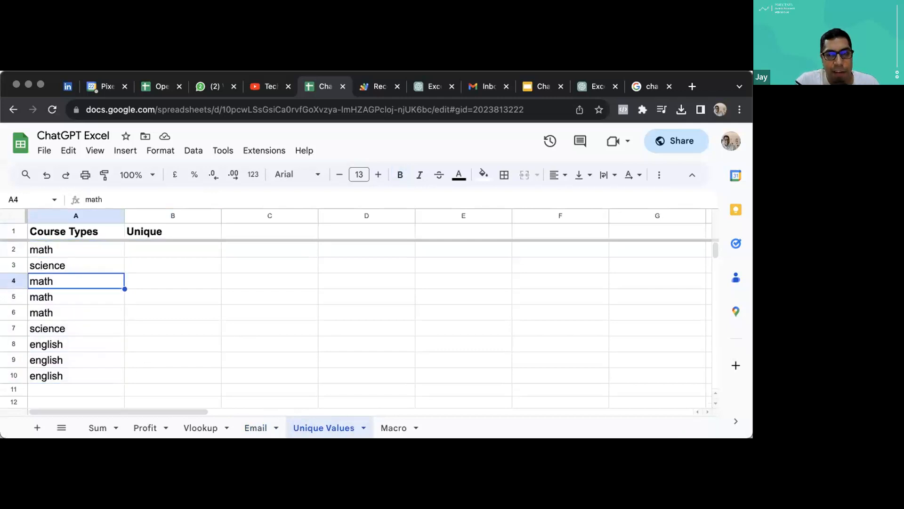
key(Down)
key(Down)
key(Down)
key(Down)
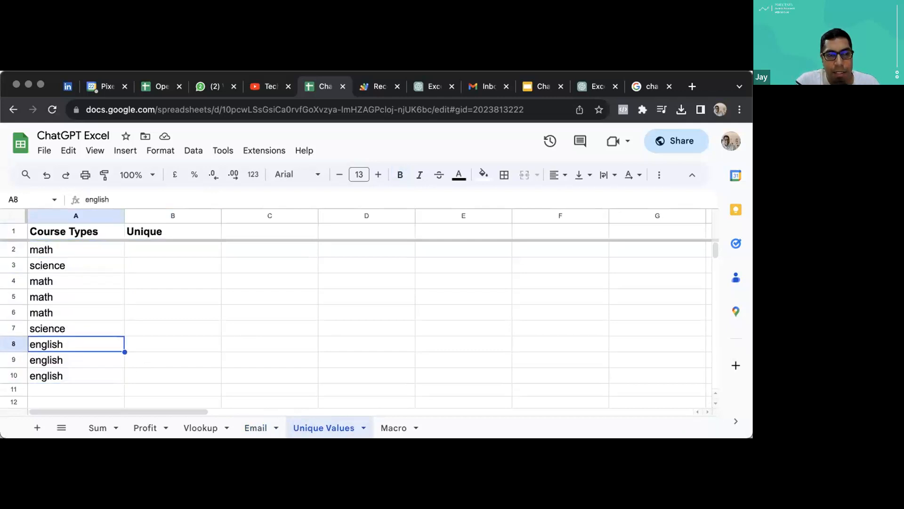
Step: Select cell B2 under the Unique heading on the Unique Values sheet
key(Right)
key(Up)
key(Up)
key(Up)
key(Up)
key(Up)
key(Up)
key(Up)
key(Up)
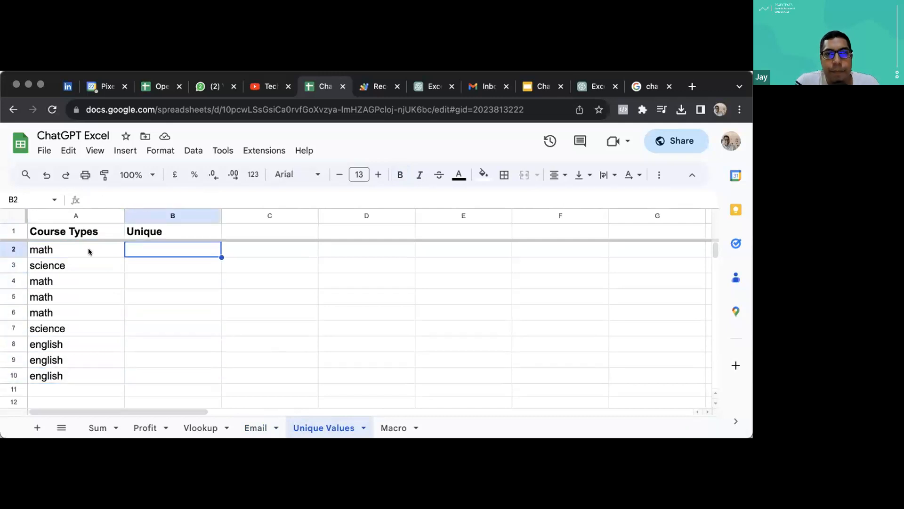
Step: Check the unique-values prompt on the slide and return to the message box of the ChatGPT conversation
click(580, 87)
click(512, 86)
click(542, 88)
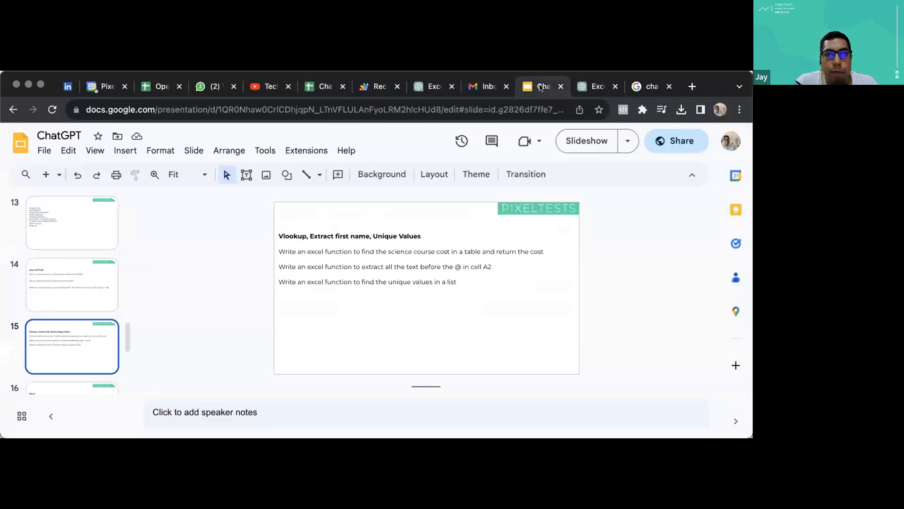
click(596, 86)
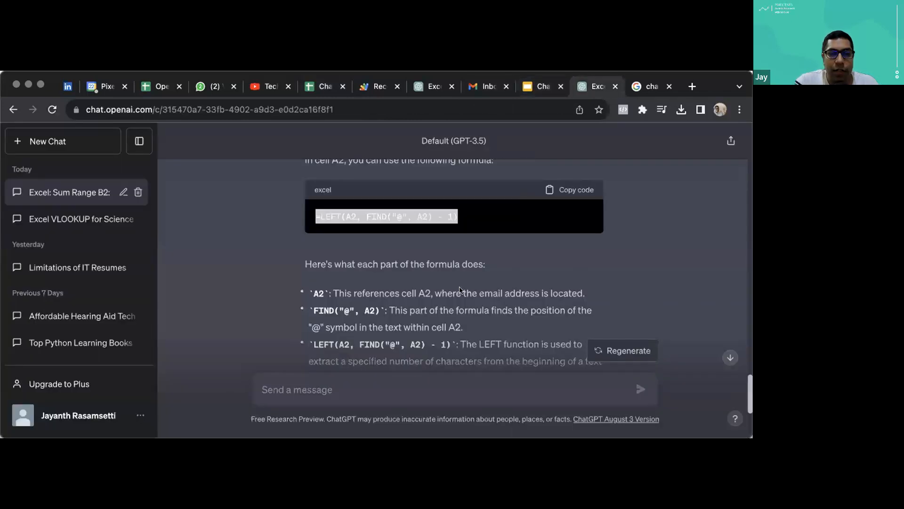
click(459, 389)
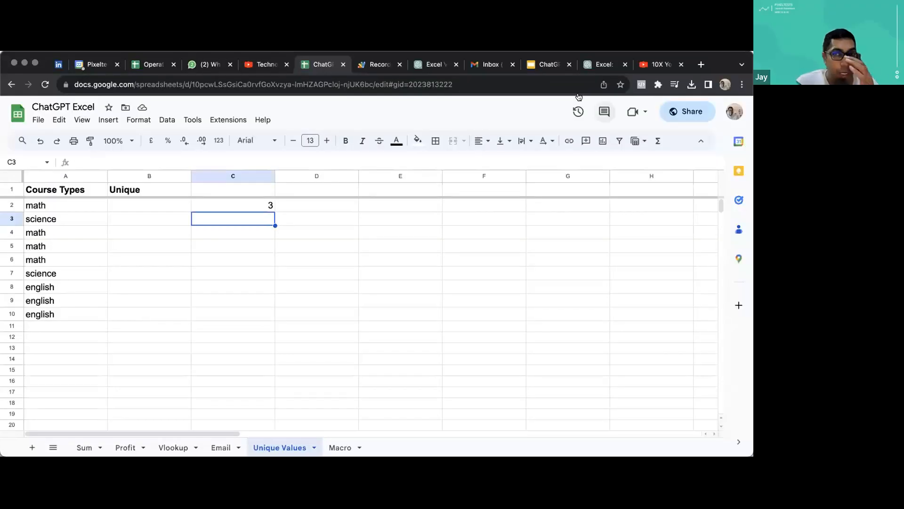
Step: Review the ChatGPT prompt for counting unique values in a list and the SUMPRODUCT/COUNTIF formula in its answer
click(604, 64)
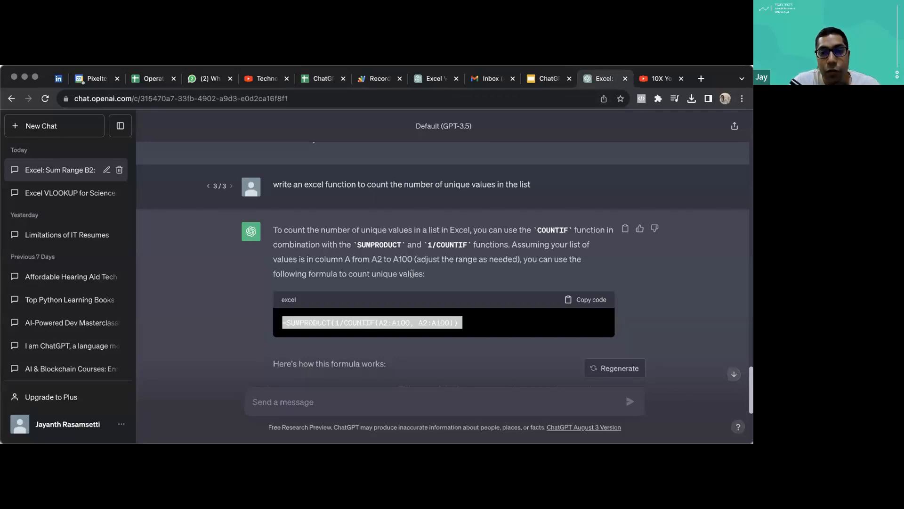
scroll(438, 227, up, 1)
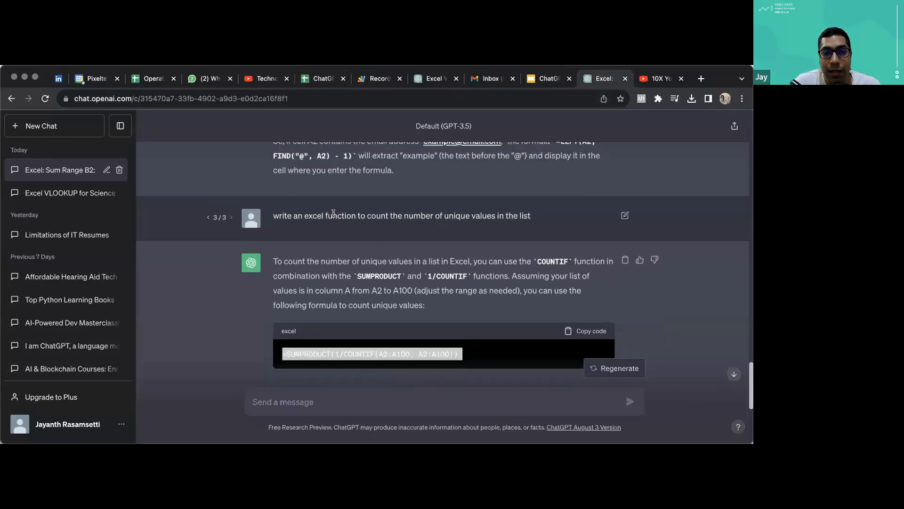
click(281, 225)
drag(283, 216, 435, 212)
triple_click(434, 213)
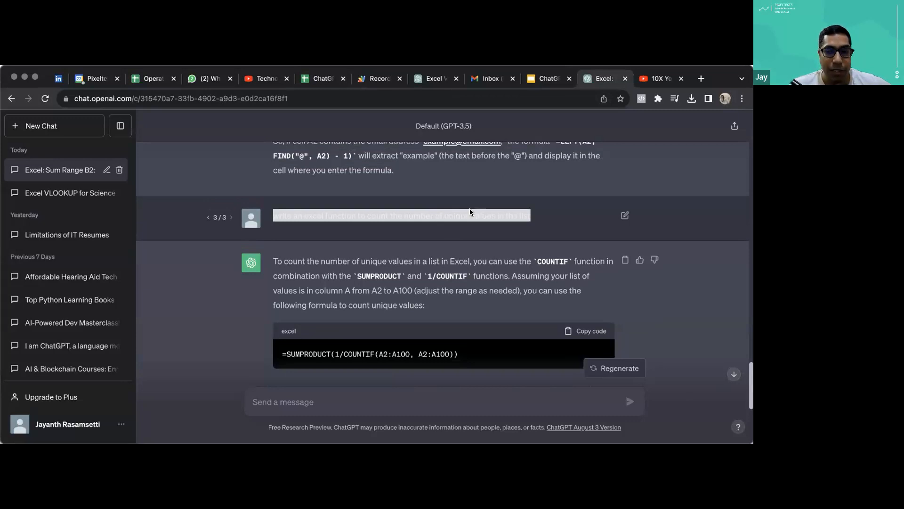
triple_click(367, 212)
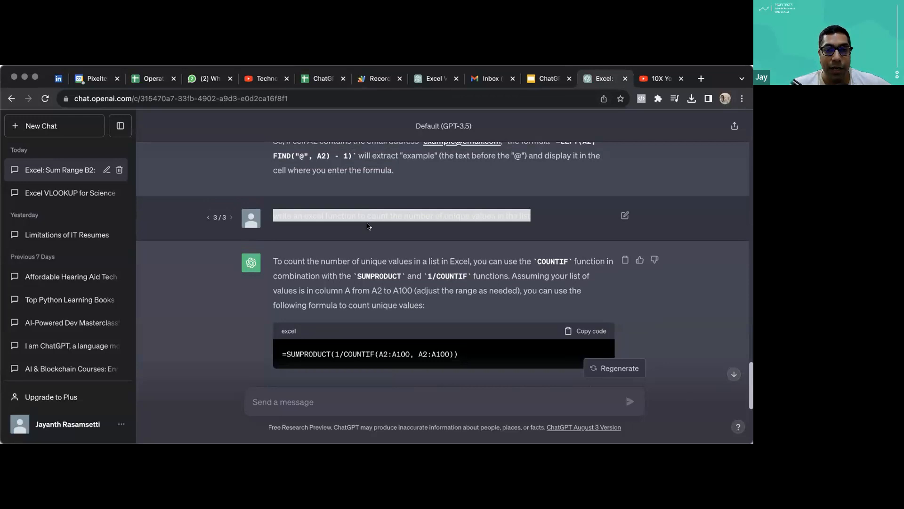
triple_click(378, 221)
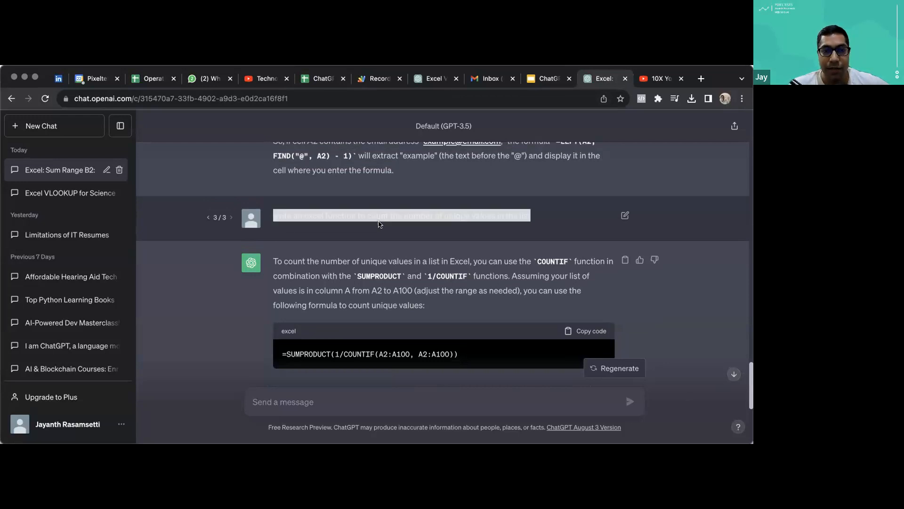
scroll(430, 245, down, 1)
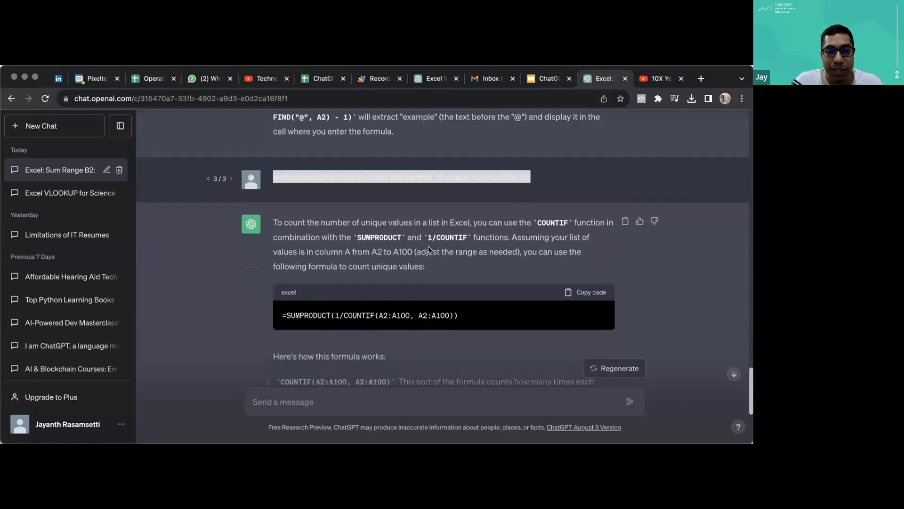
drag(460, 315, 266, 314)
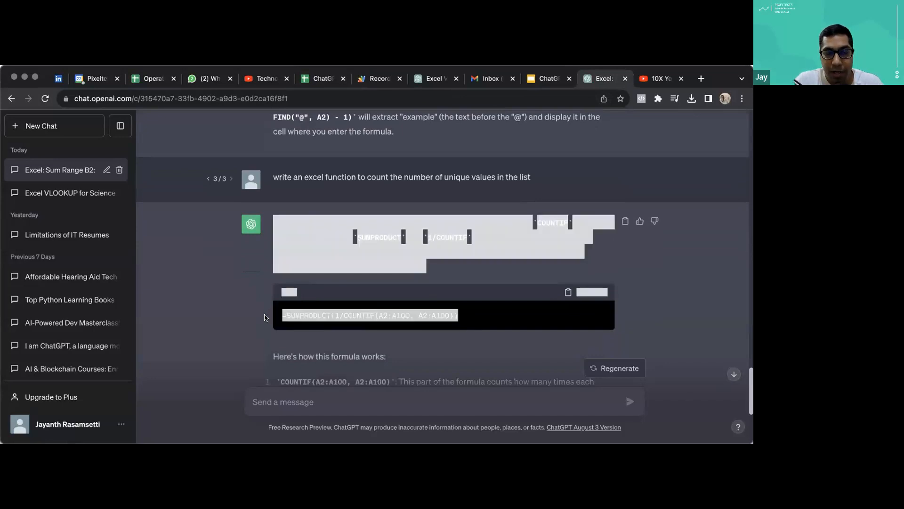
click(336, 306)
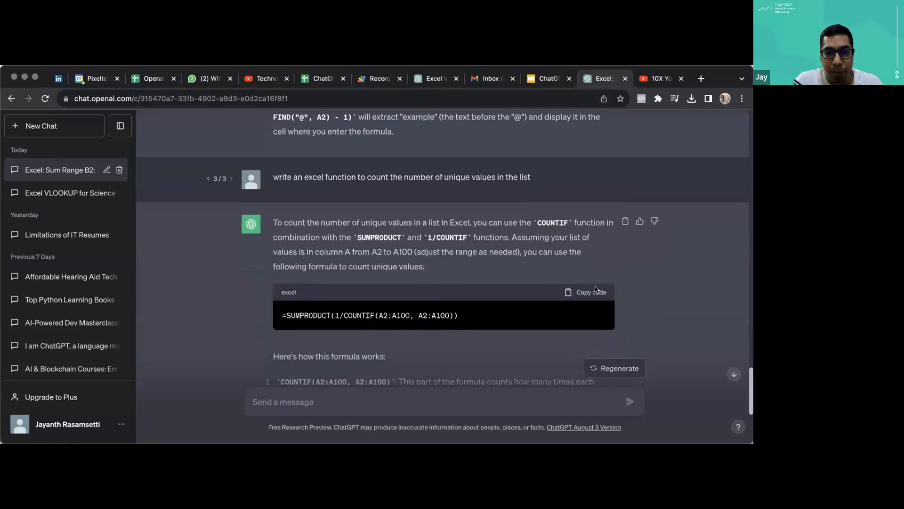
Step: Inspect the formula in cell C2 of the Unique Values sheet and leave the cell unchanged
click(307, 83)
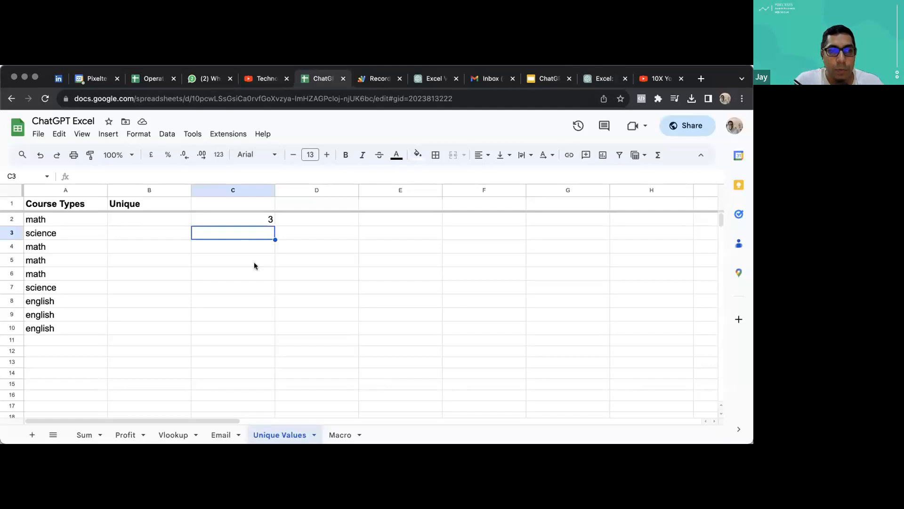
double_click(250, 219)
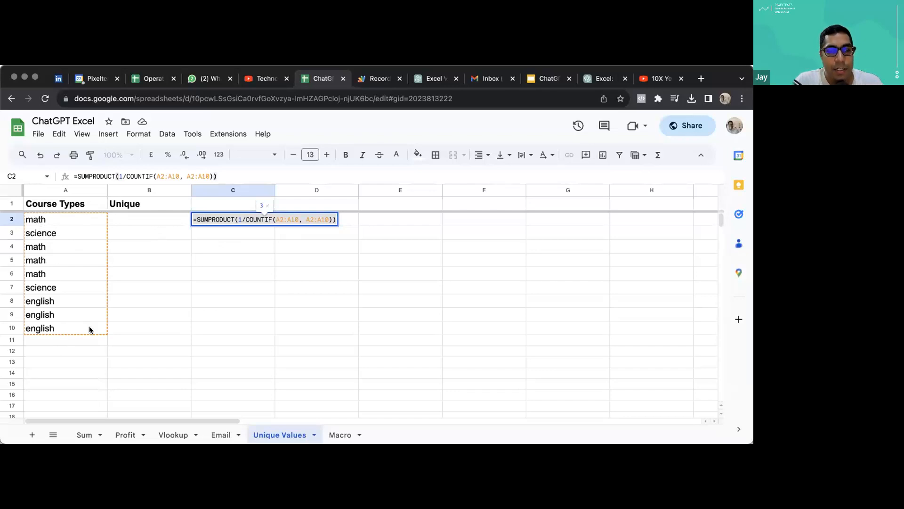
click(311, 286)
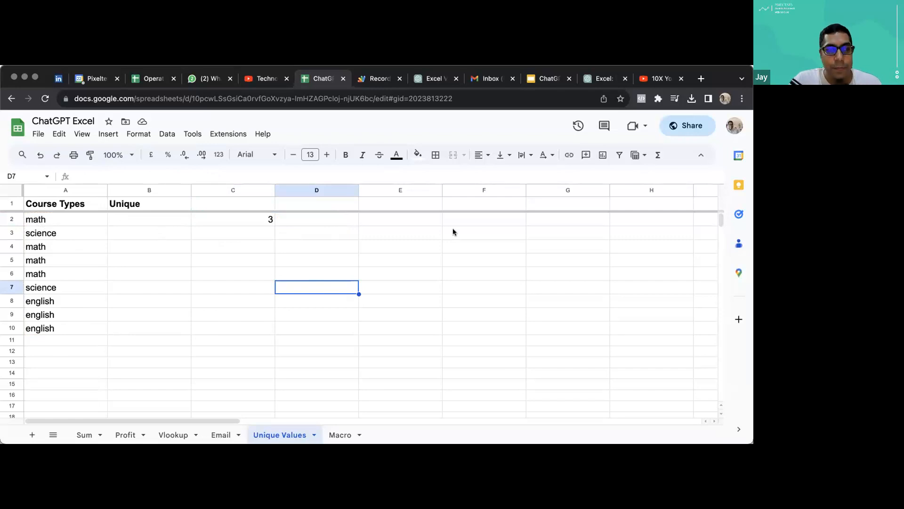
Step: Examine the Amount Due and Email entries in rows 2 and 3 of the Macro sheet
click(340, 435)
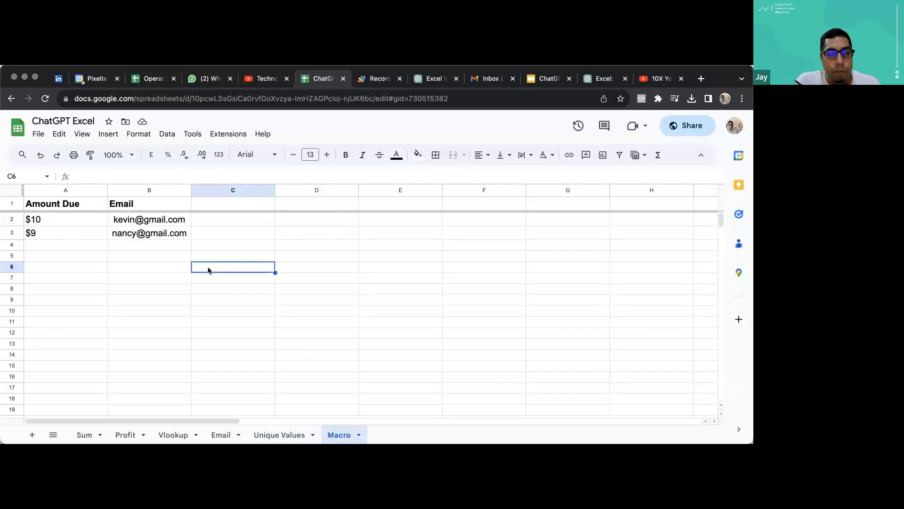
double_click(122, 218)
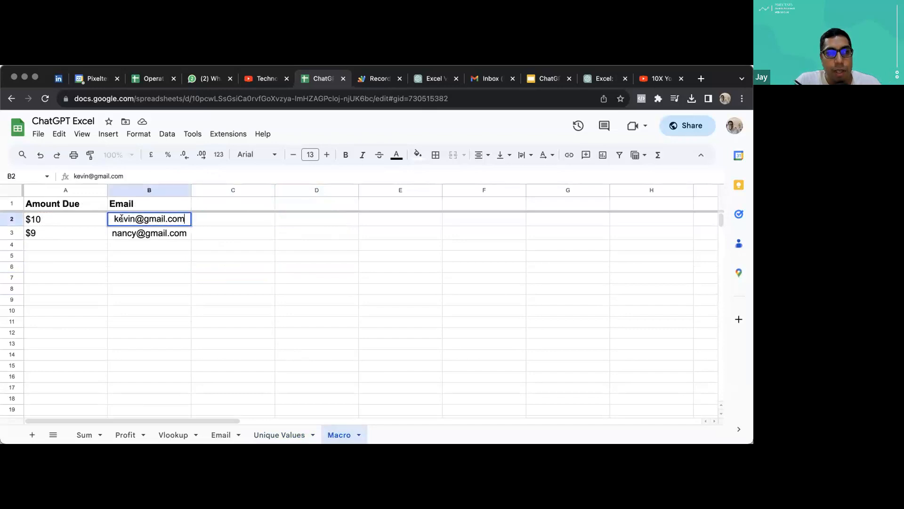
click(157, 237)
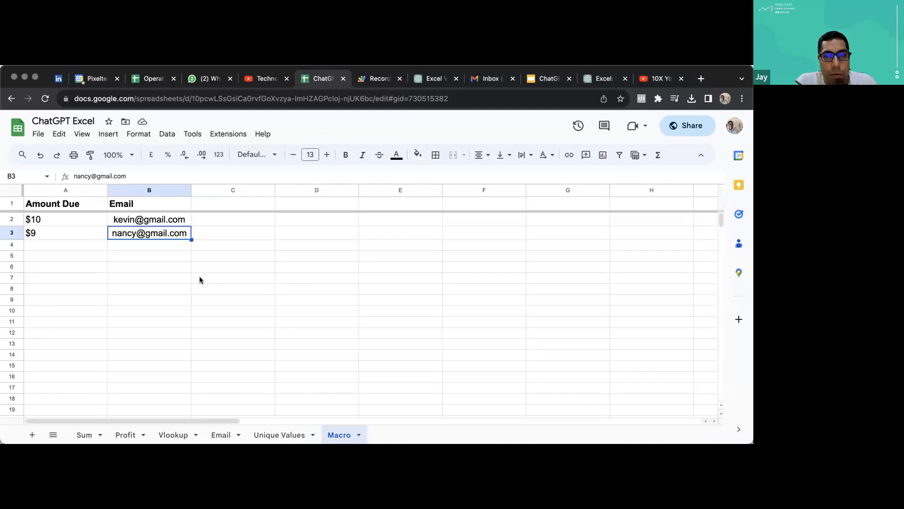
click(66, 215)
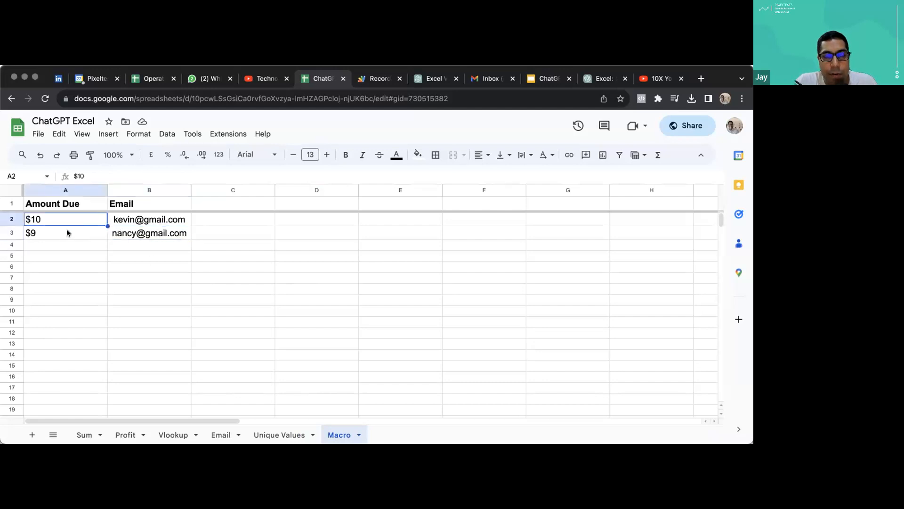
click(50, 241)
click(85, 235)
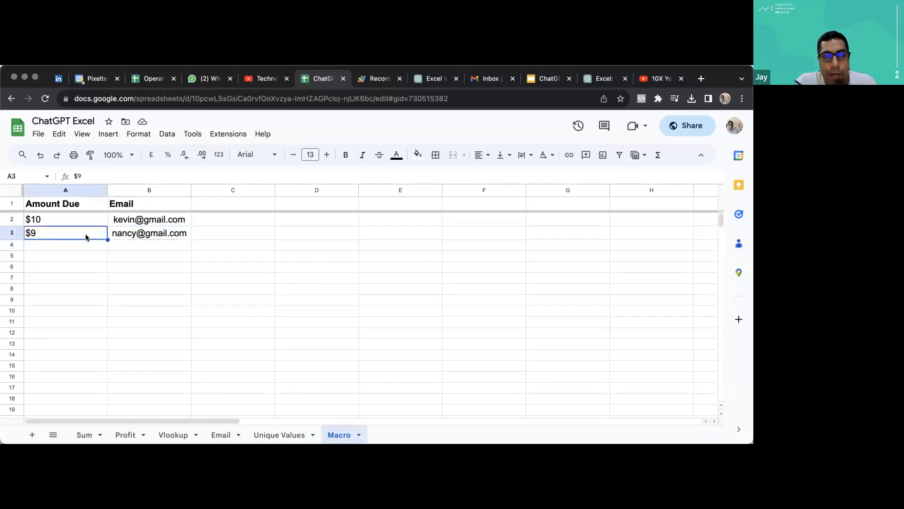
mouse_move(179, 235)
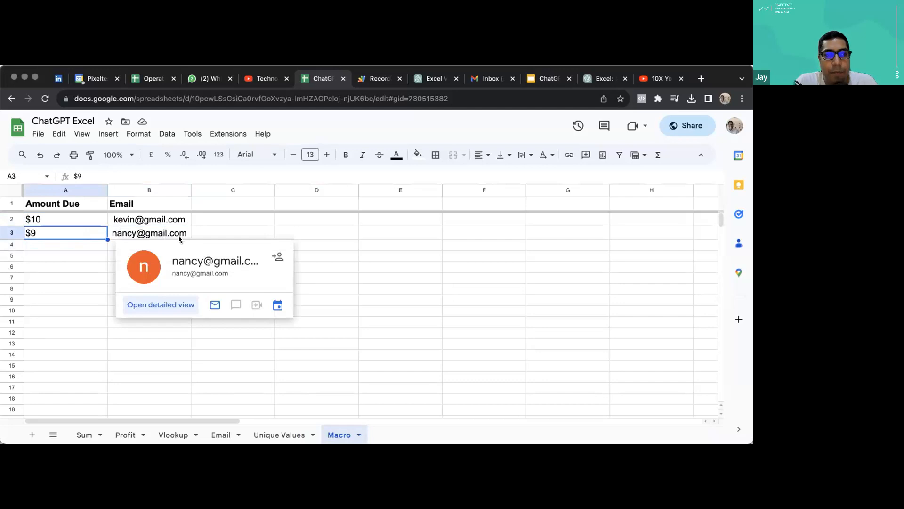
double_click(137, 234)
text(1)
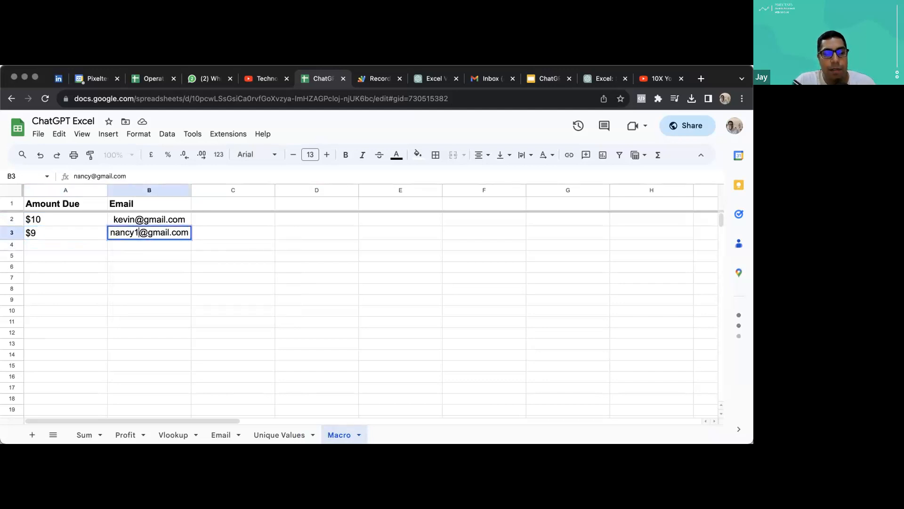
double_click(136, 220)
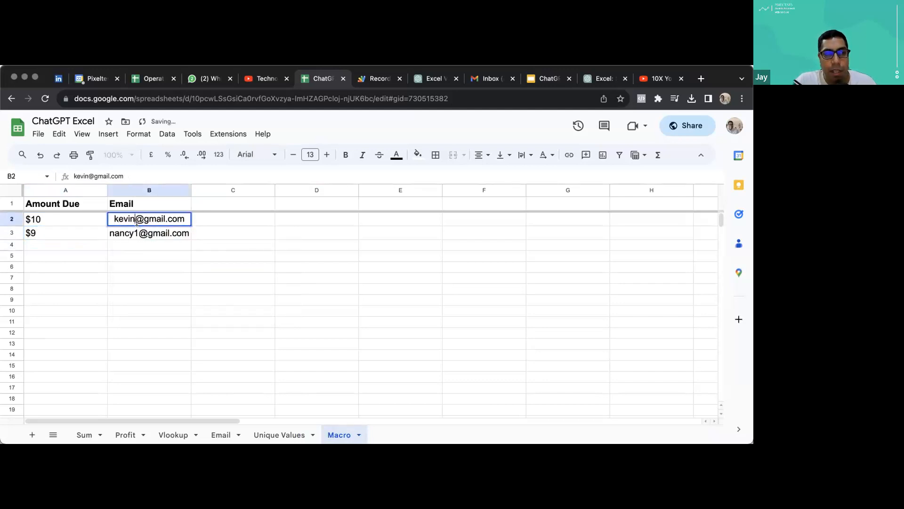
text(1)
key(Escape)
double_click(136, 232)
click(136, 232)
key(BackSpace)
click(173, 255)
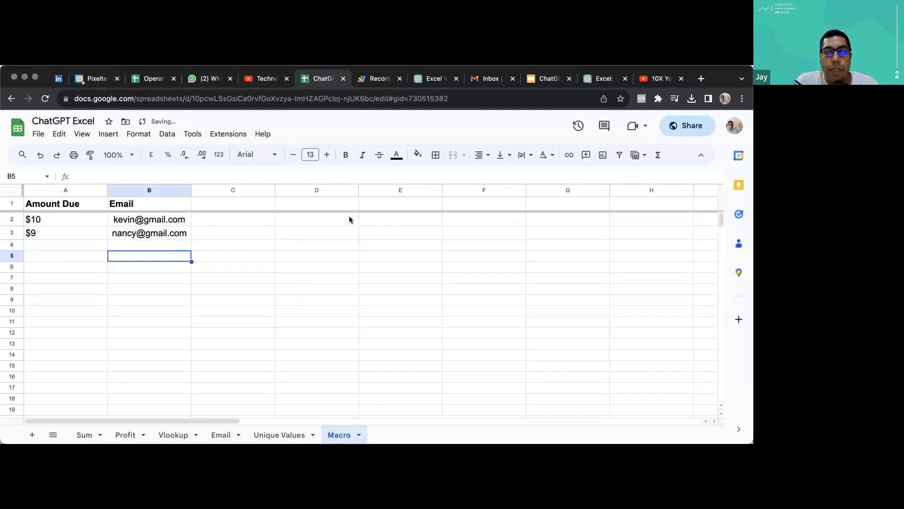
Step: Open the Macro slide in the ChatGPT presentation and select the Google app script prompt paragraph
click(545, 80)
click(64, 368)
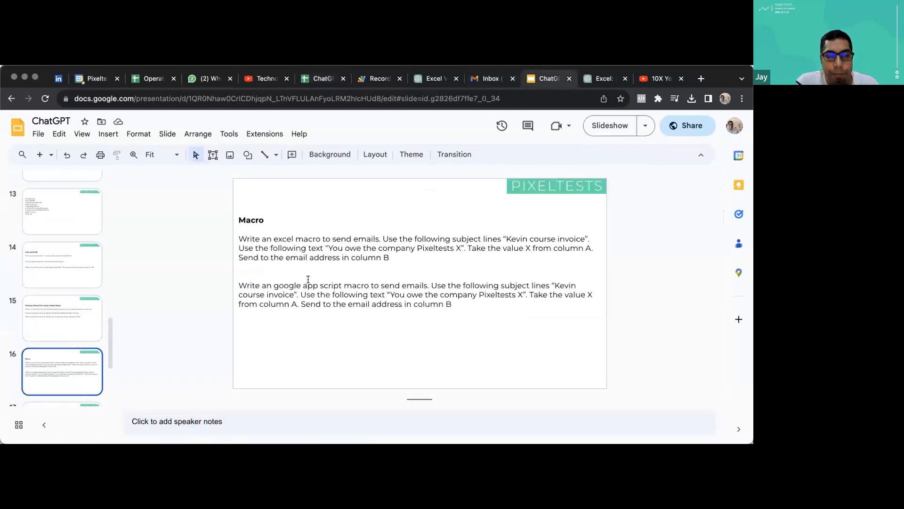
triple_click(296, 295)
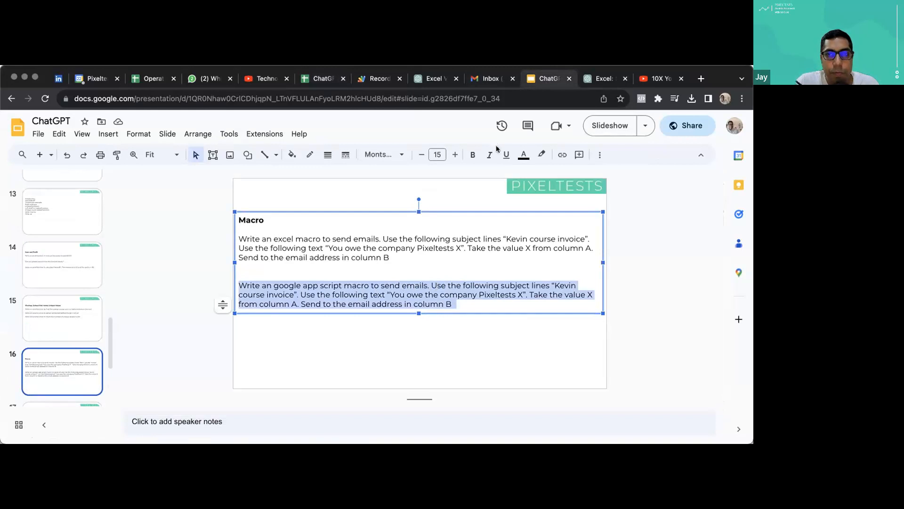
Step: Begin a new ChatGPT message with "Write a google app script to send emails.", following the slide's wording
click(594, 78)
click(328, 407)
text(Writer a)
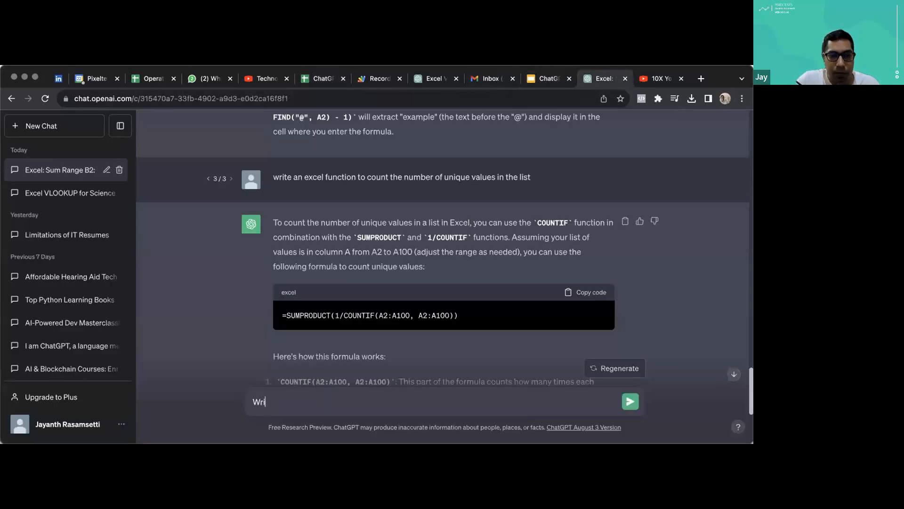
key(BackSpace)
key(BackSpace)
key(BackSpace)
text(a google app script)
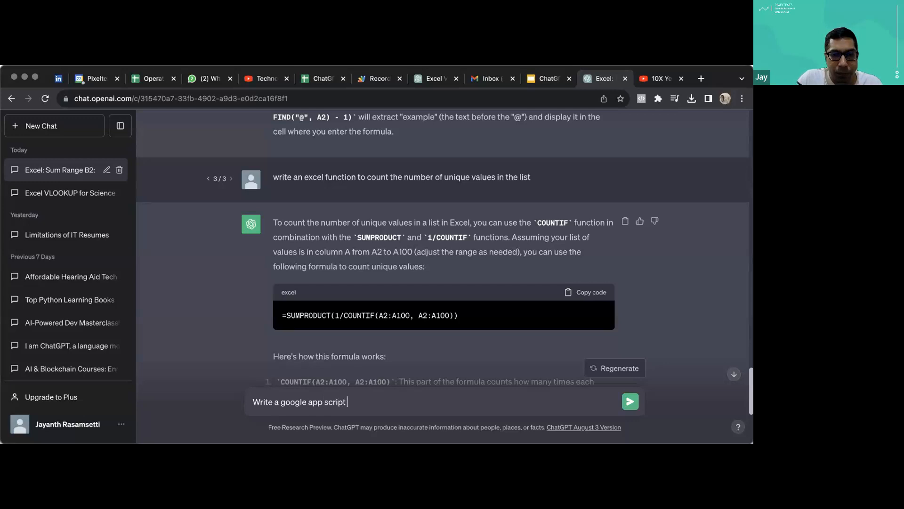
click(550, 80)
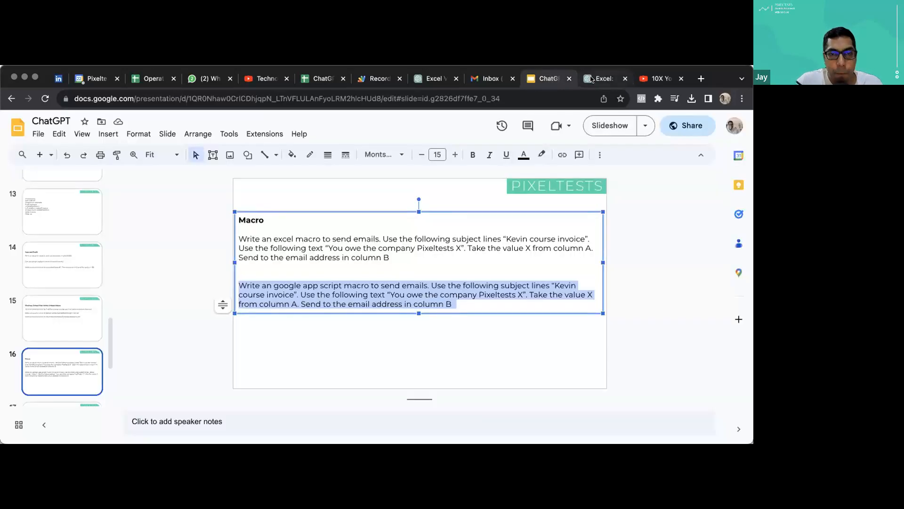
click(592, 79)
text(o send emails,)
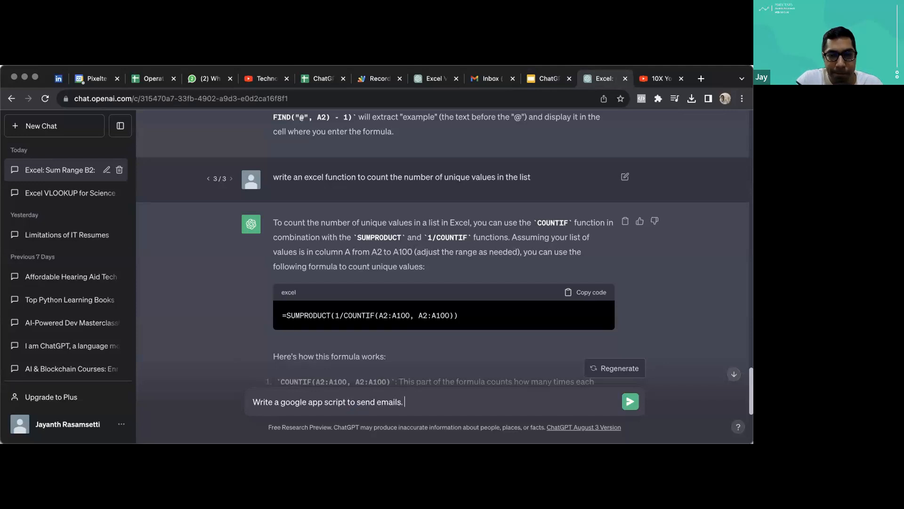
Step: Continue the unsent ChatGPT message with "Use the following subject lines" and an opening quotation mark, following the Macro slide's wording
click(550, 79)
click(597, 81)
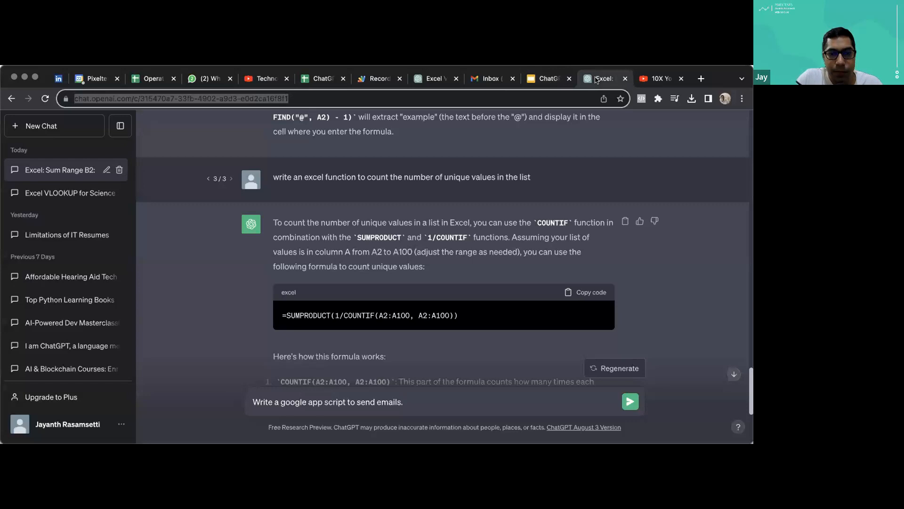
text(Us)
click(447, 396)
text(Use the following subject lines)
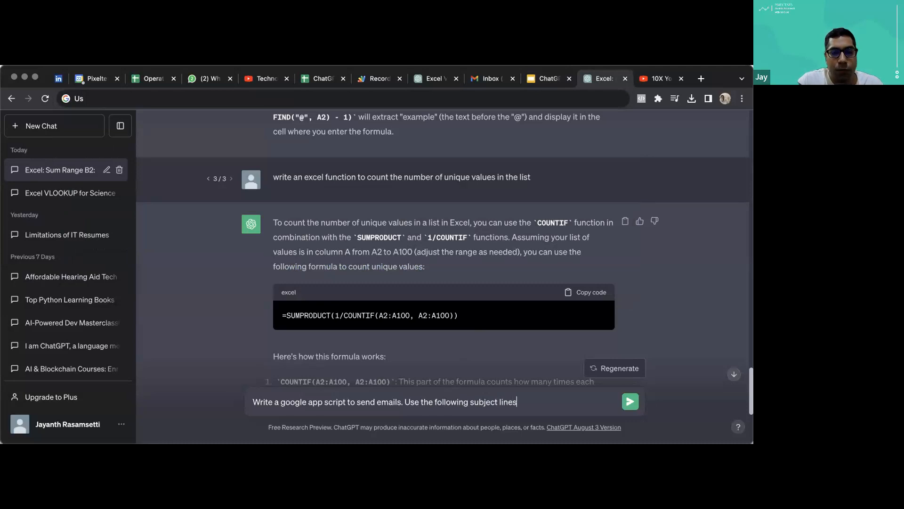
text( ")
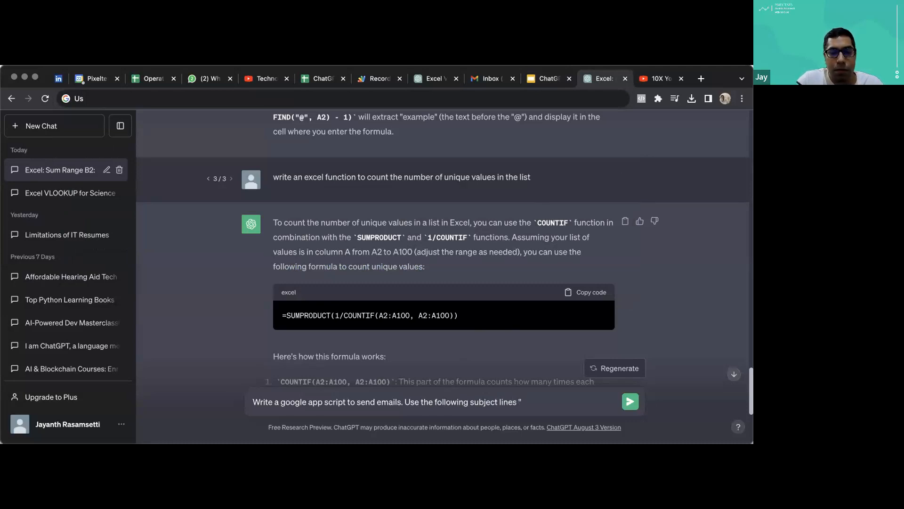
Step: Check the Macro slide and add its quoted course invoice subject line to the ChatGPT message, followed by a comma
click(537, 79)
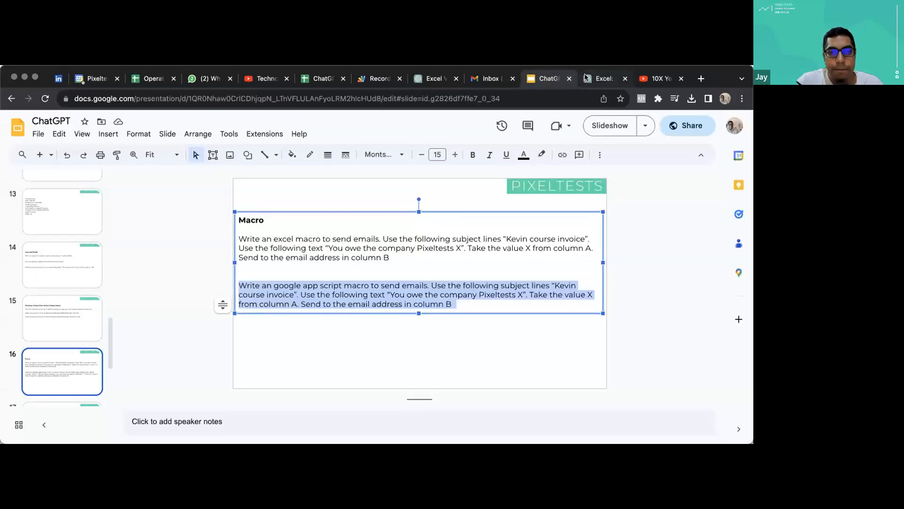
click(585, 78)
text(K)
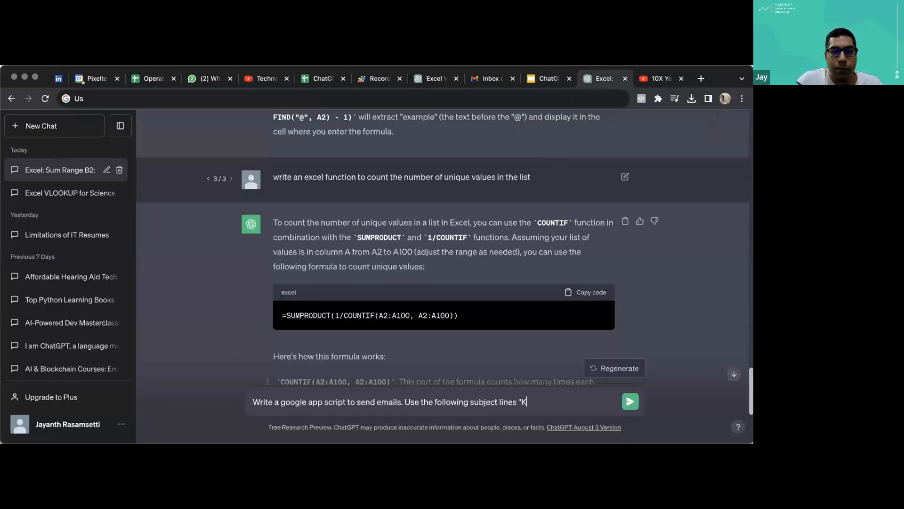
text(evin course invce)
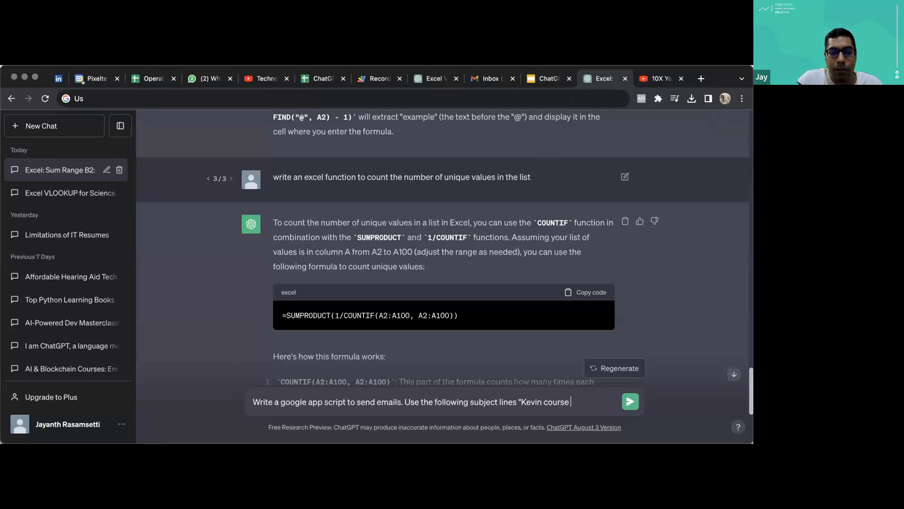
key(BackSpace)
key(BackSpace)
text(oice",)
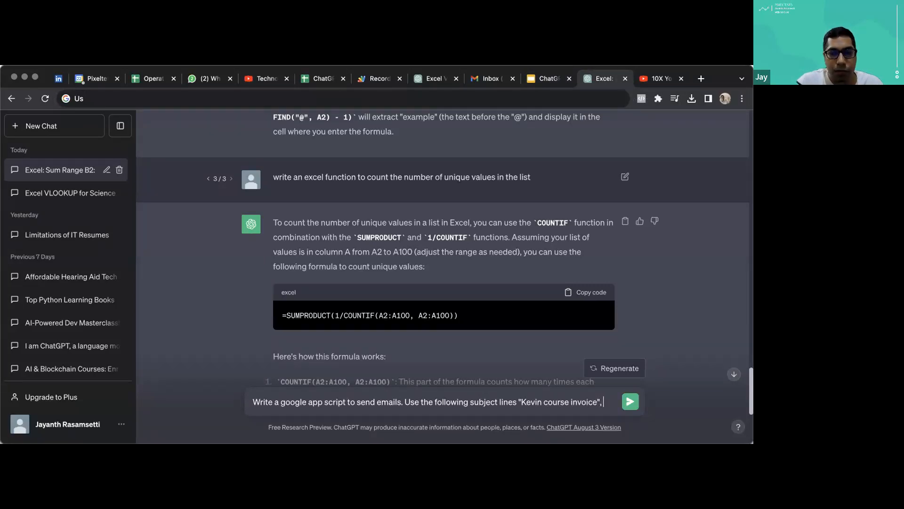
Step: Submit the app script request with only the subject line specified and review the beginning of ChatGPT's reply
click(548, 79)
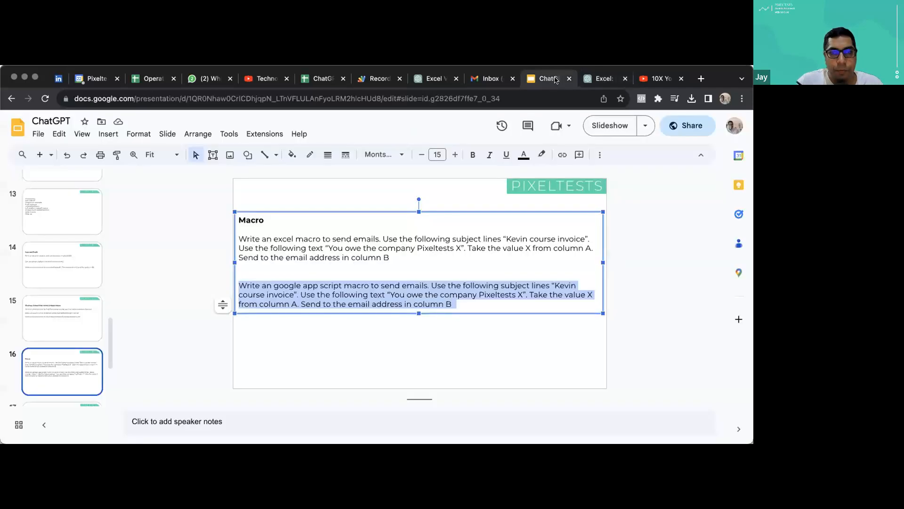
click(589, 79)
key(Return)
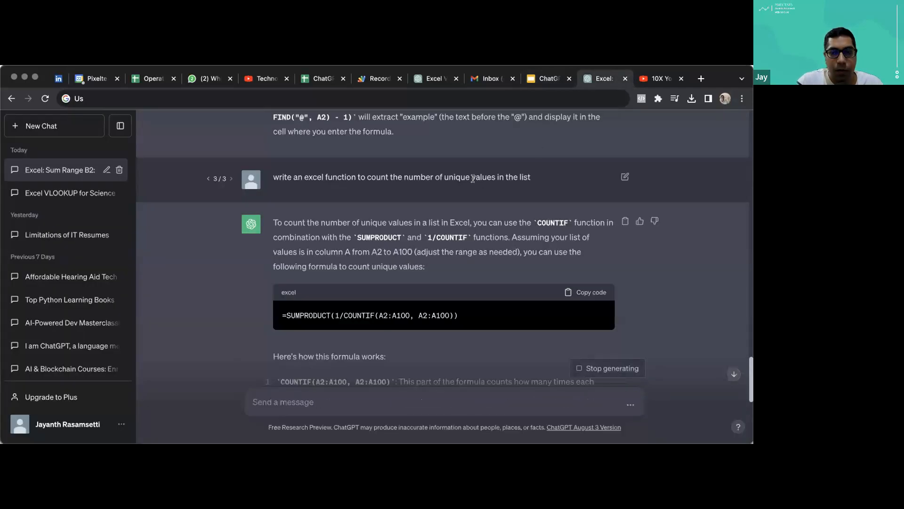
scroll(474, 179, down, 7)
scroll(457, 274, up, 3)
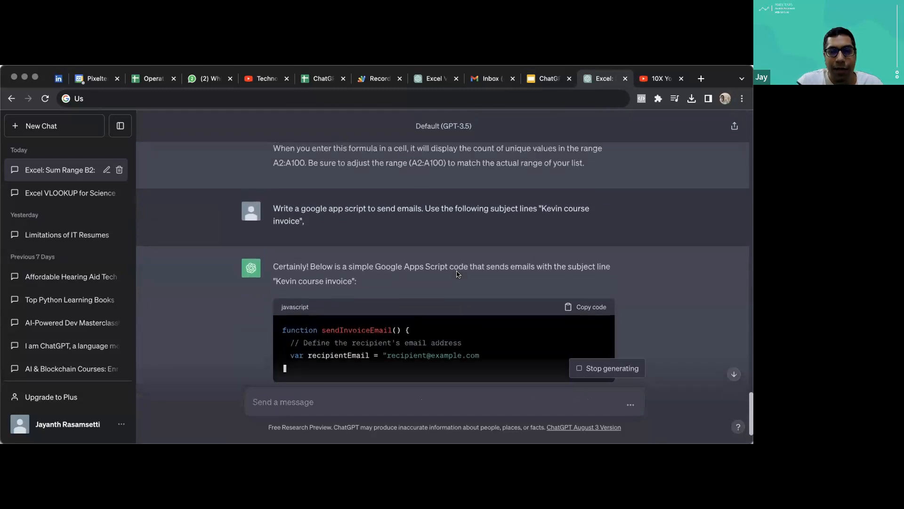
scroll(578, 292, down, 1)
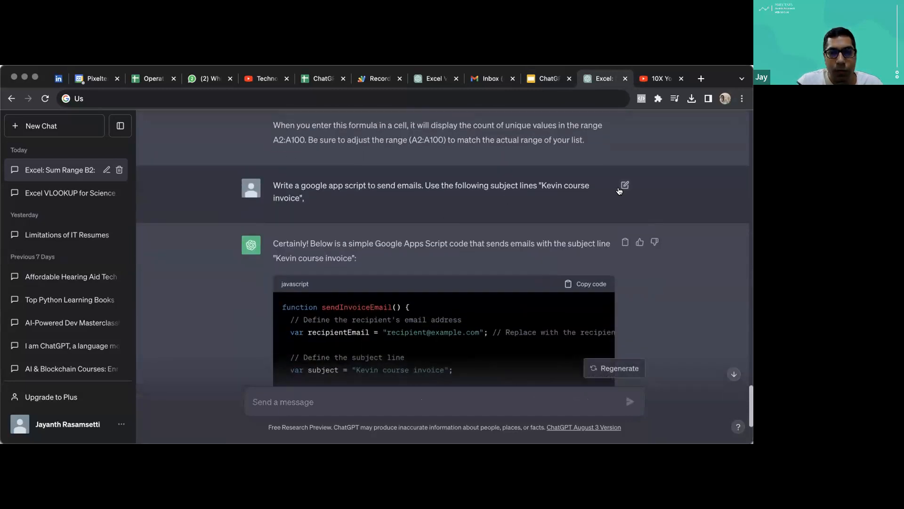
Step: Reopen the sent app script prompt for editing and add a new line reading "Use the following text"
click(625, 185)
key(Return)
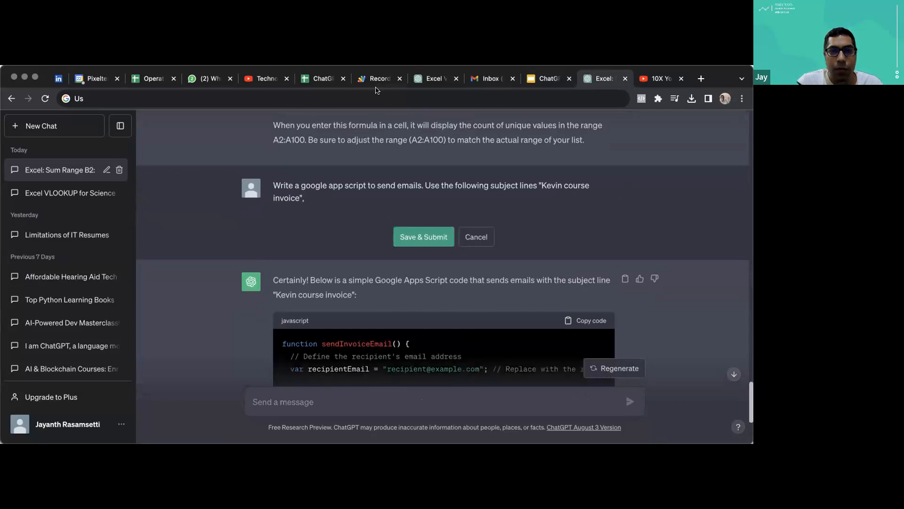
click(524, 79)
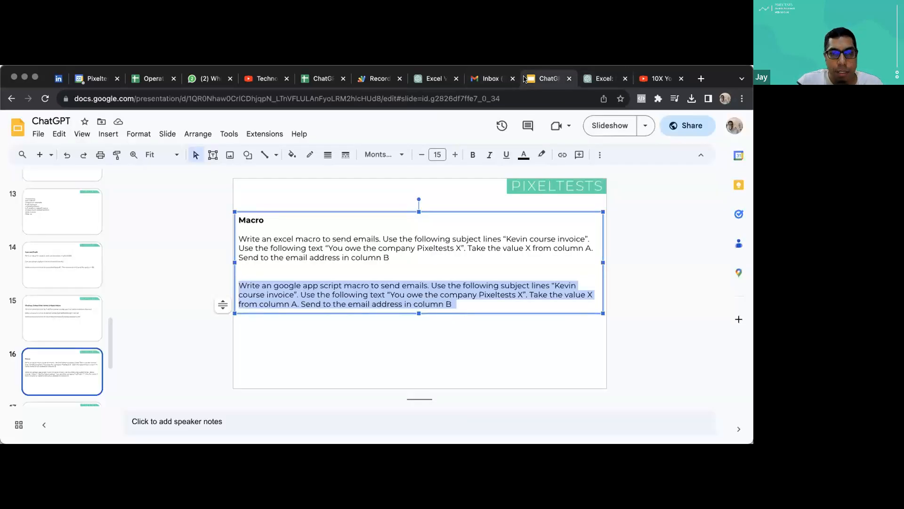
click(591, 78)
text(Use the following text)
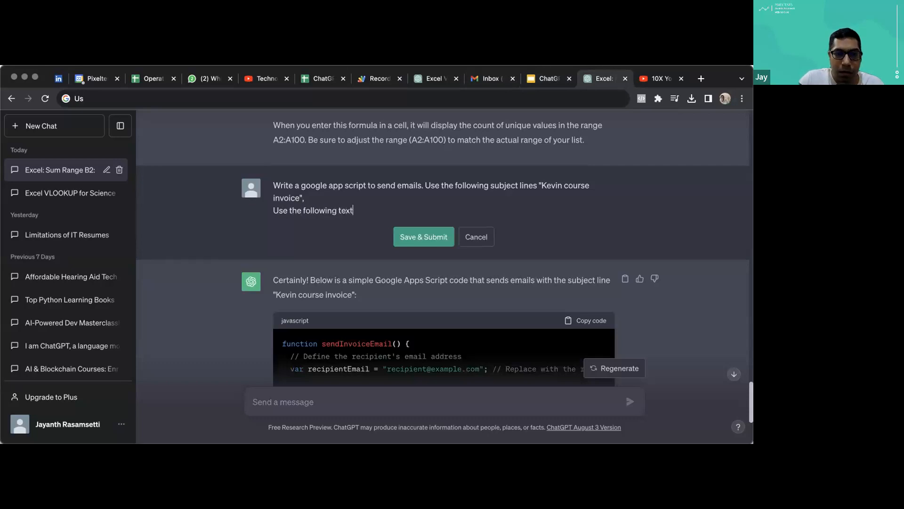
Step: Extend the prompt's second line with a comma, an opening quotation mark and the email text "You owe the company X"
click(536, 79)
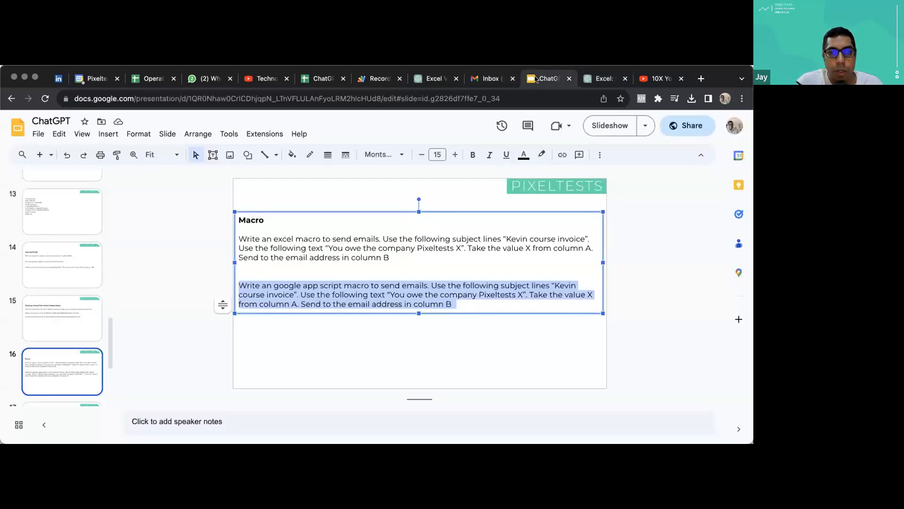
click(604, 78)
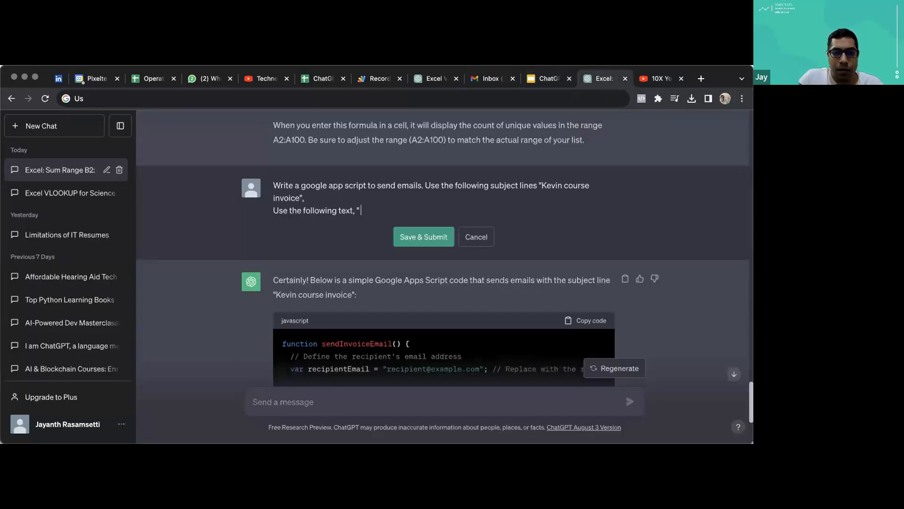
text(, "You owe the om)
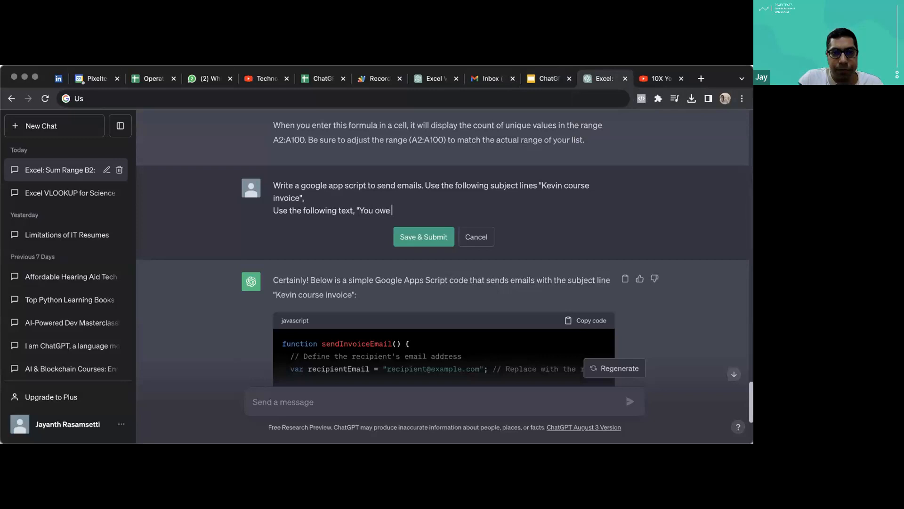
key(BackSpace)
key(BackSpace)
text(company X)
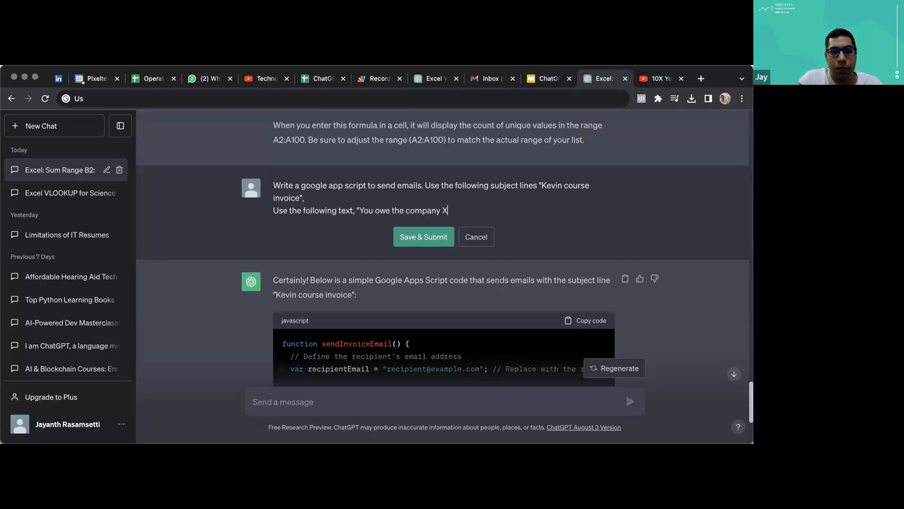
Step: Close the quoted email text and add "take the value of X from column a," after it, consulting the Macro slide
click(542, 81)
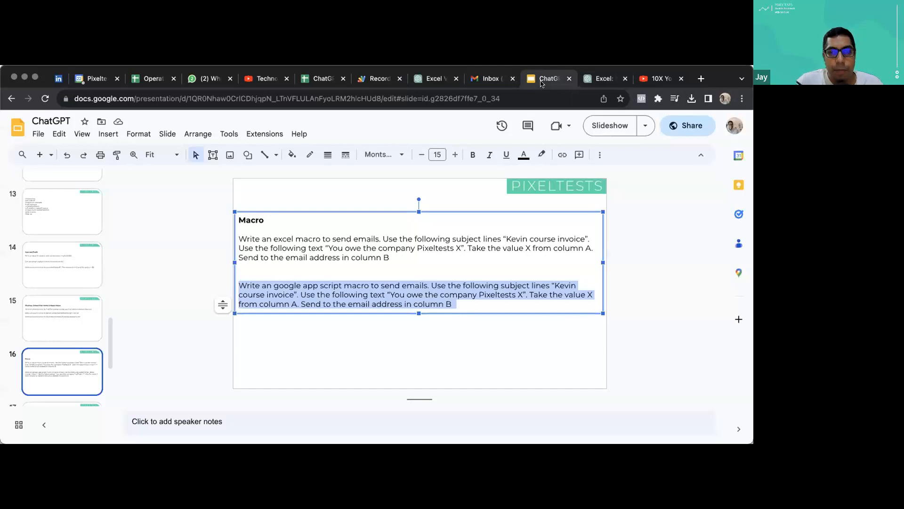
click(602, 79)
text(" take the va)
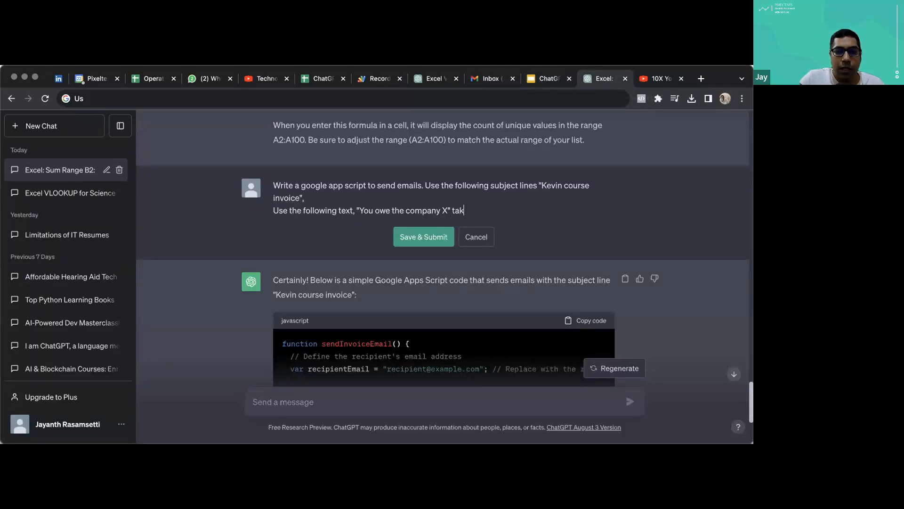
text(X)
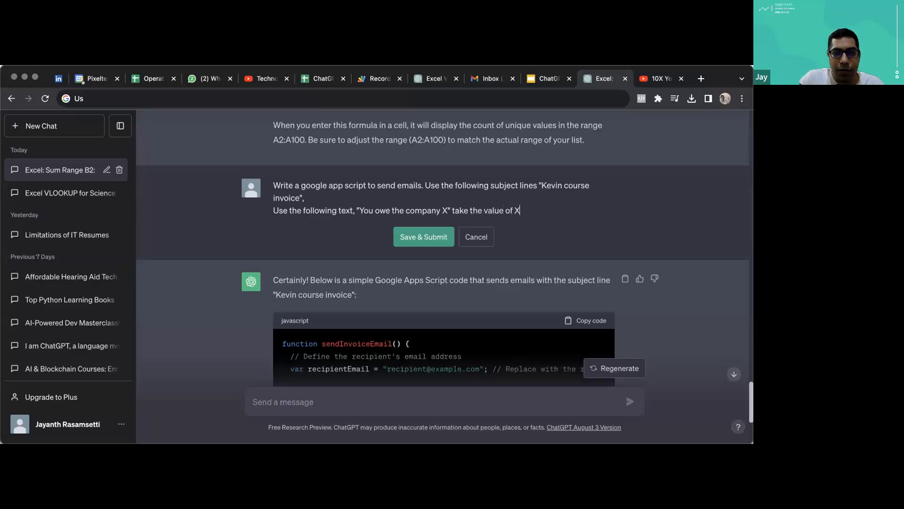
text( from column A,)
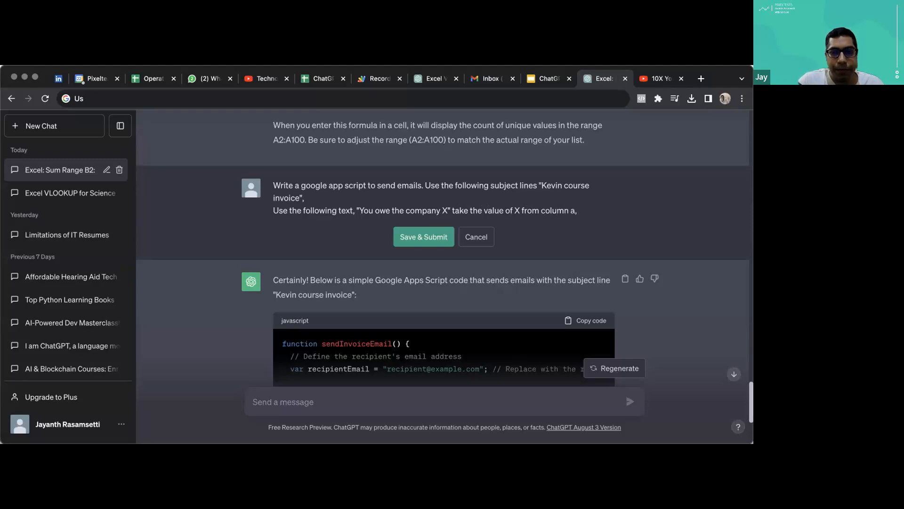
Step: Capitalize the column letter as "A" and finish the prompt with "send to the email address in Column B"
click(541, 80)
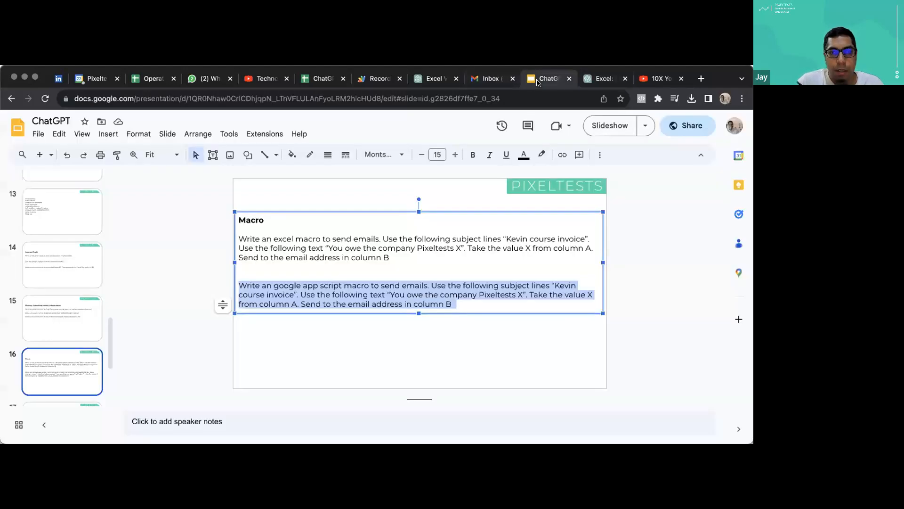
click(596, 78)
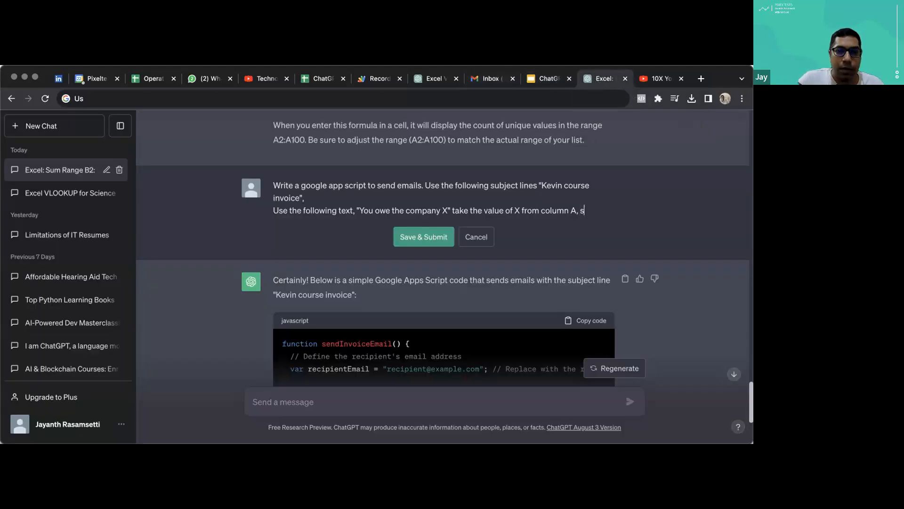
text(A, send t)
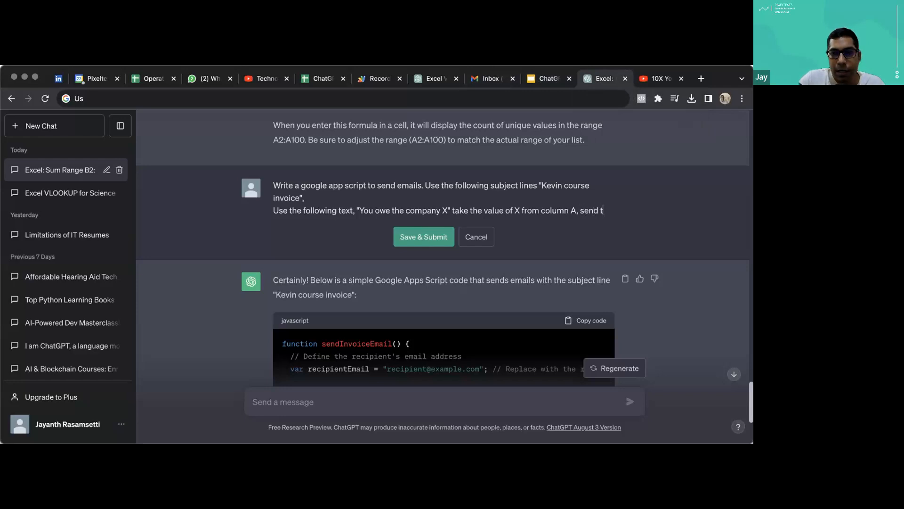
text(o the email ad)
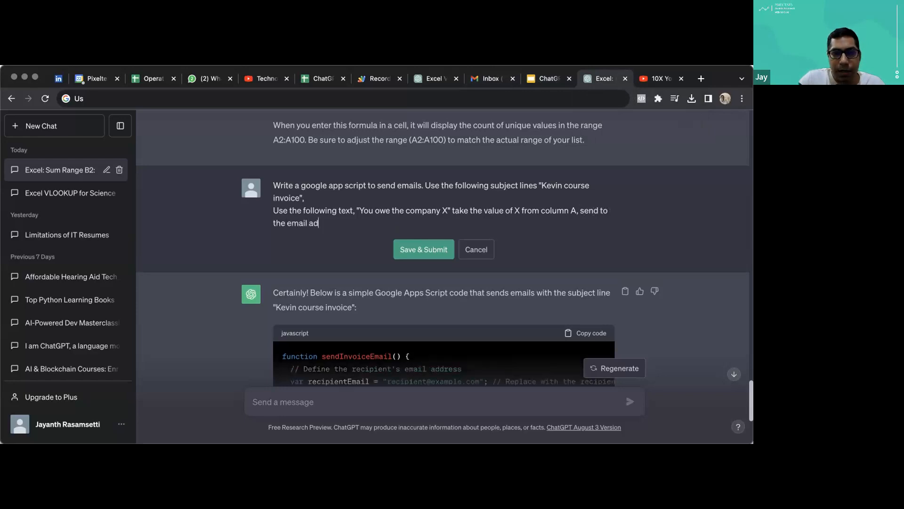
text(dress in B)
key(BackSpace)
text(Columbn)
key(BackSpace)
text(n B)
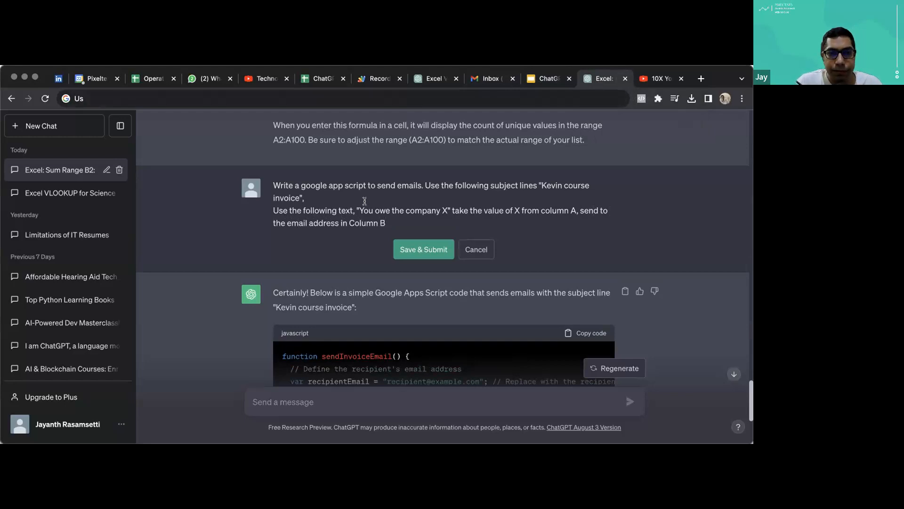
Step: Join the prompt's two lines into one, start the joined part with lowercase "use", and submit the edited prompt
key(BackSpace)
key(shift+Right)
text(u)
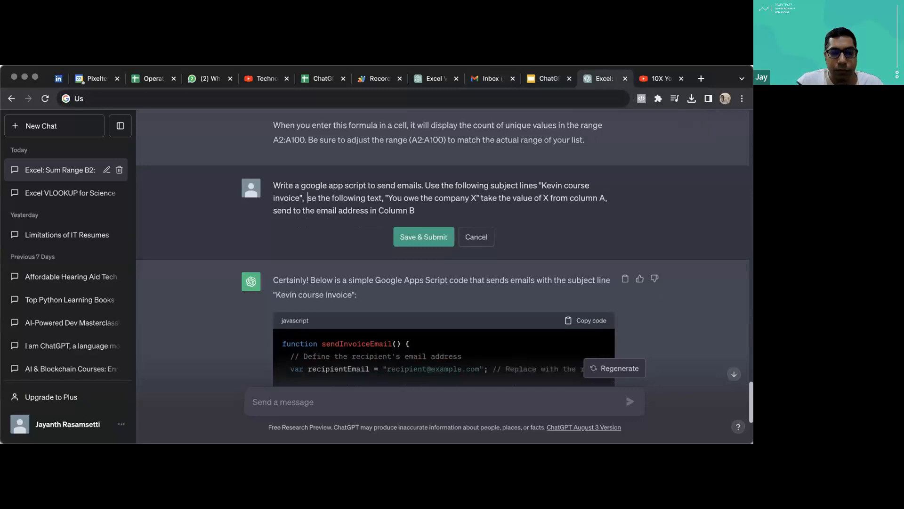
click(399, 234)
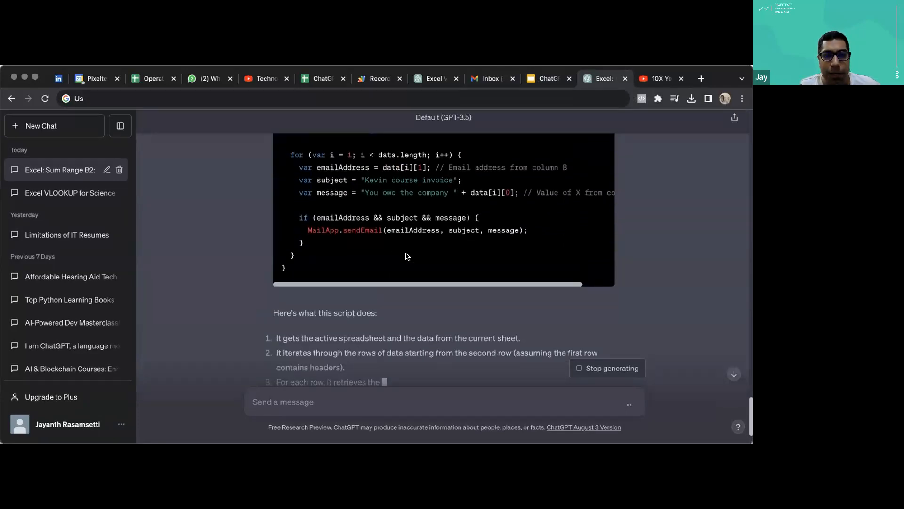
Step: Copy the generated sendEmails script code from ChatGPT's reply
scroll(407, 256, up, 3)
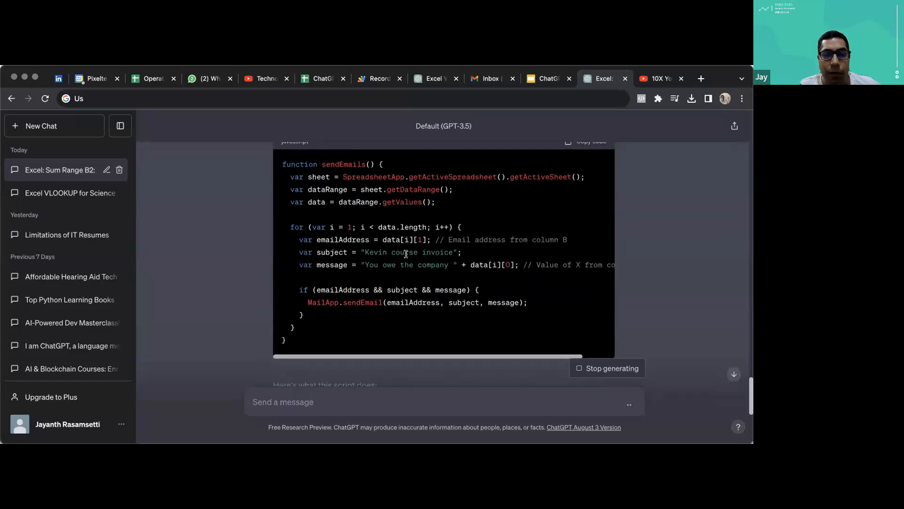
scroll(406, 254, up, 1)
click(592, 157)
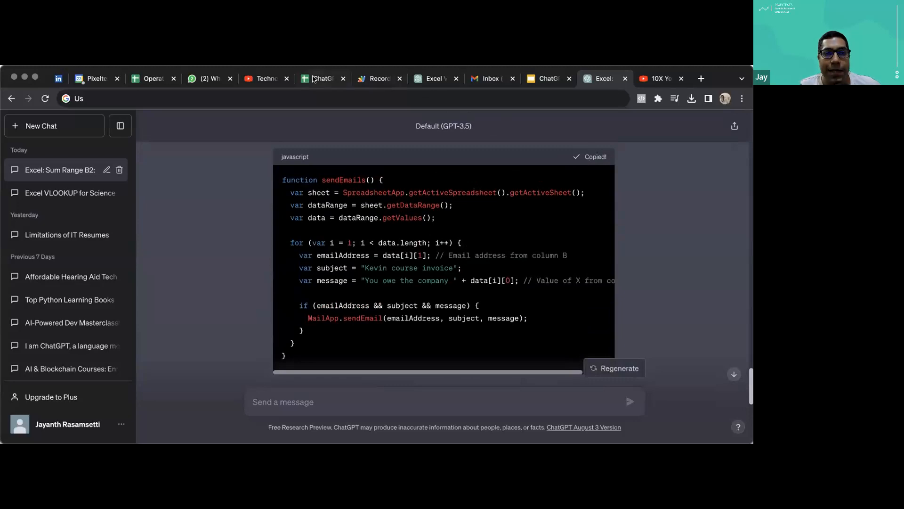
Step: Switch to the ChatGPT Excel spreadsheet, open its Apps Script project, and place the cursor in the Test Macro Invoice.gs code
click(316, 79)
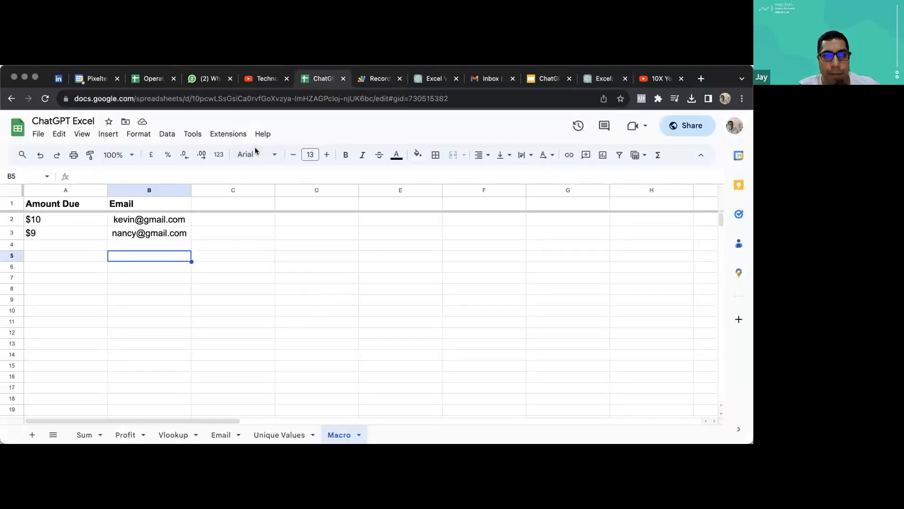
click(213, 135)
mouse_move(161, 133)
mouse_move(192, 136)
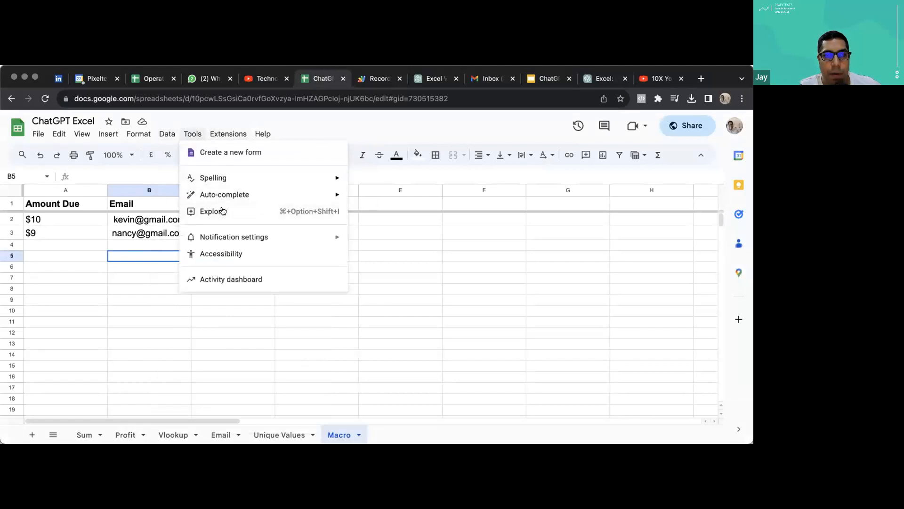
mouse_move(221, 138)
click(245, 185)
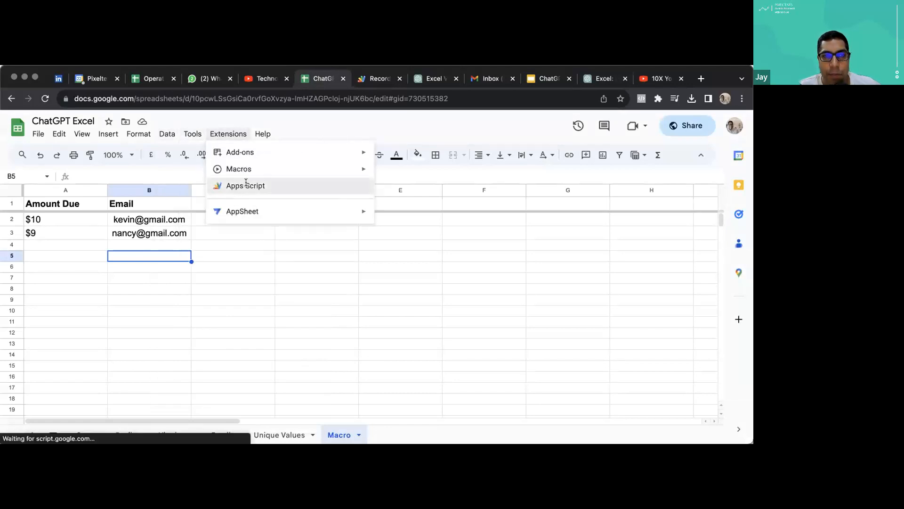
click(288, 331)
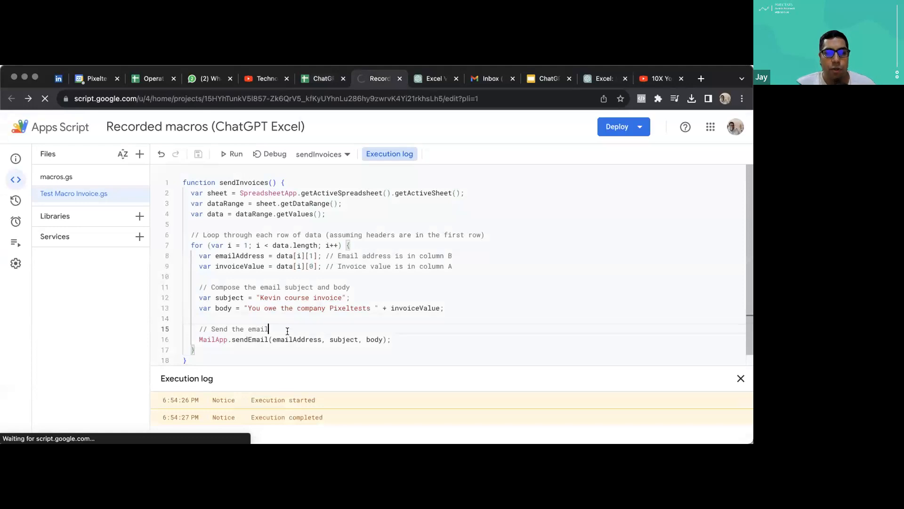
Step: Rename the macros.gs script file to "Test 2 App Script Reminder Inovice"
key(super+a)
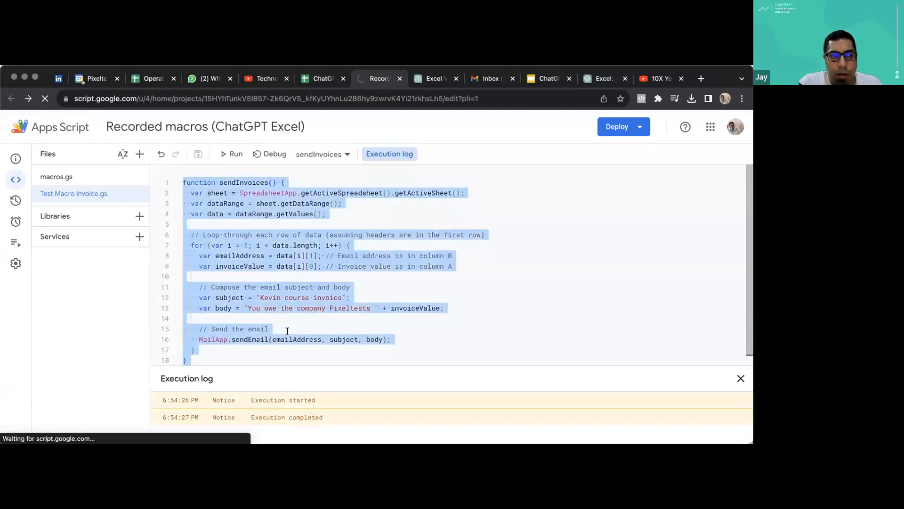
click(105, 313)
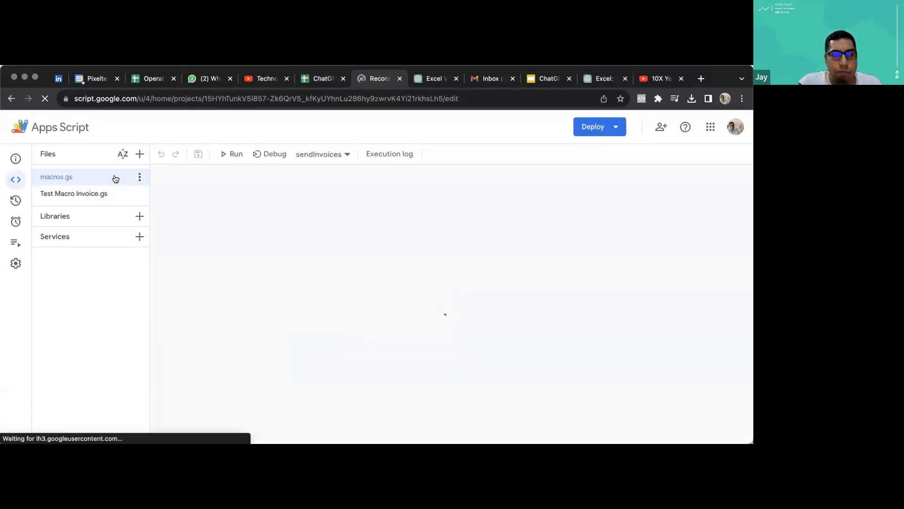
click(139, 177)
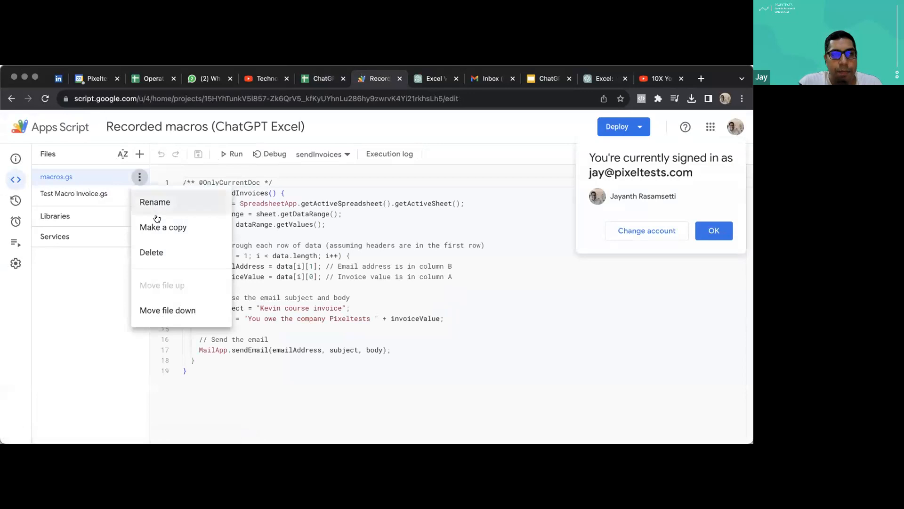
click(156, 202)
text(Te)
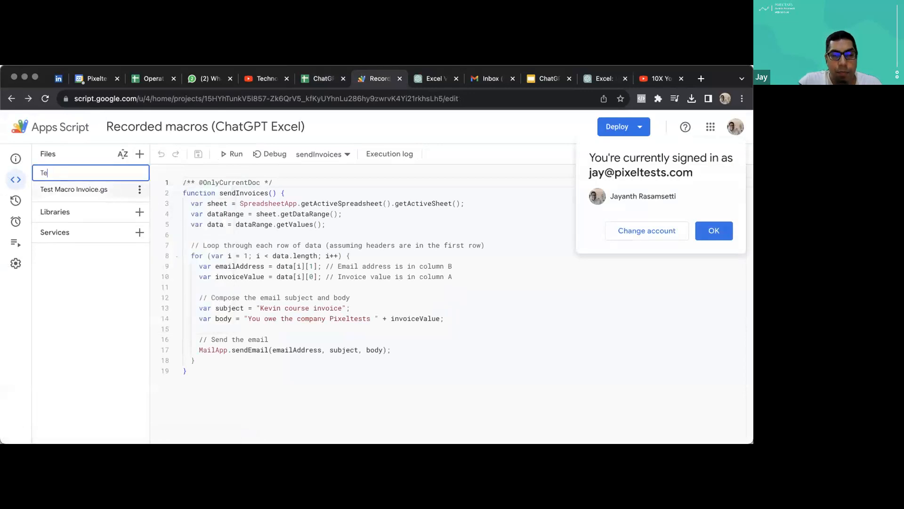
text(st 2 L)
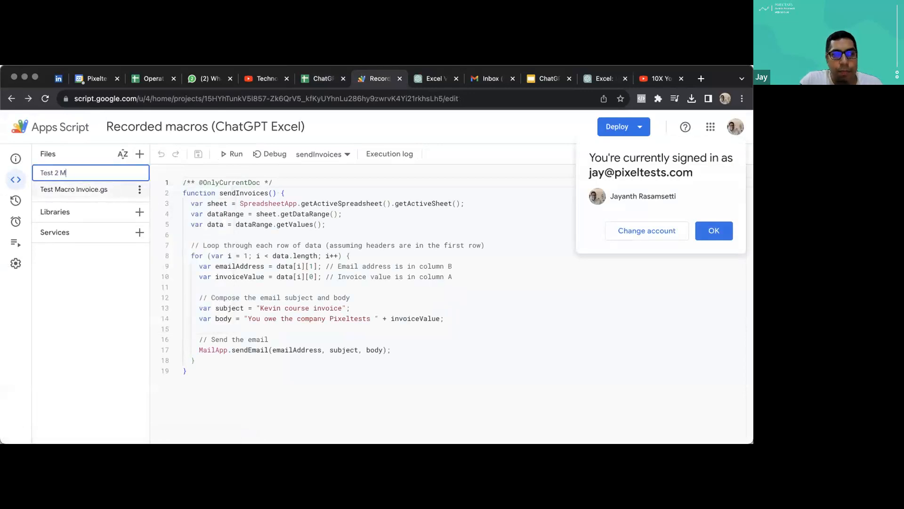
text(pp Scripot)
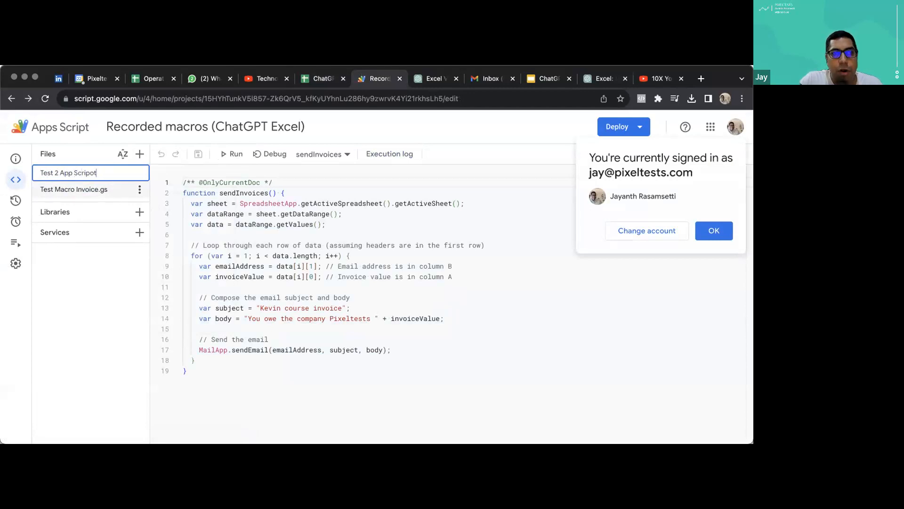
text(Rei)
text(inder Inovice)
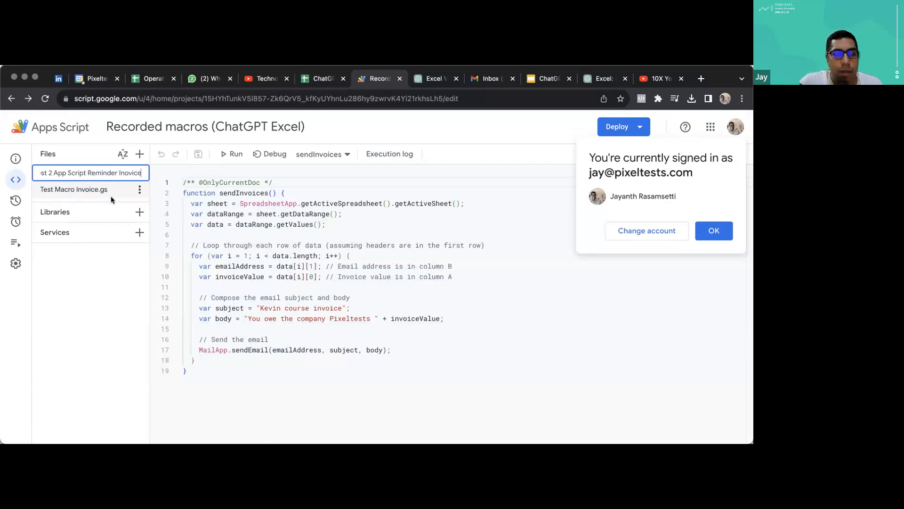
click(308, 256)
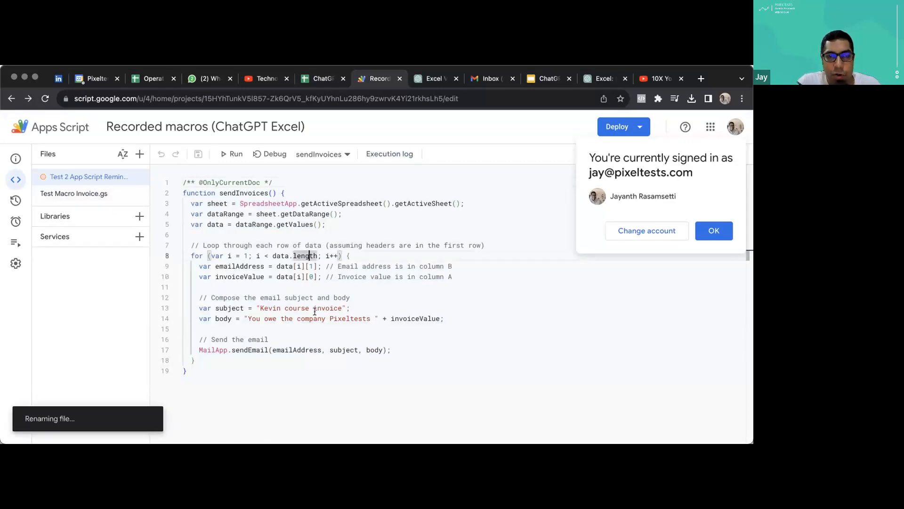
Step: Dismiss the signed-in account notice and run the sendInvoices function
click(714, 231)
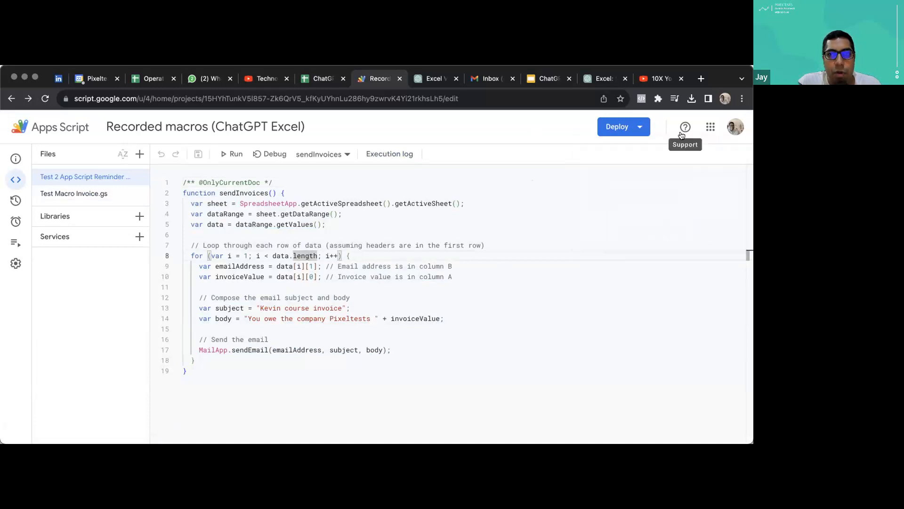
click(232, 157)
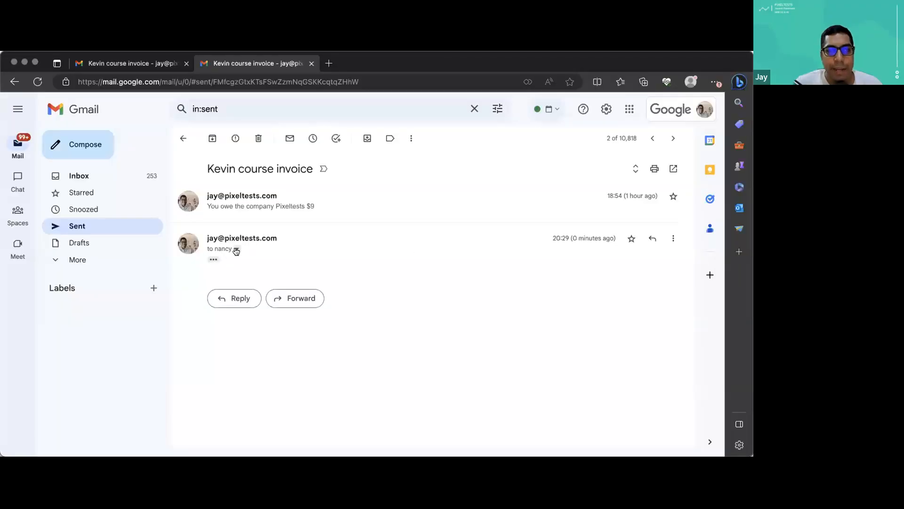
Step: Check the recipient details and message text of the two sent "Kevin course invoice" emails in Gmail
click(236, 249)
click(508, 292)
click(214, 259)
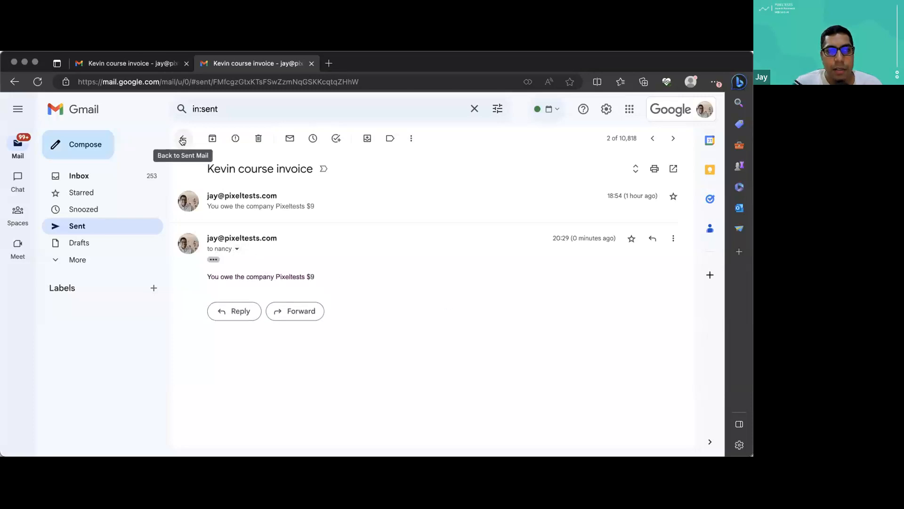
click(146, 65)
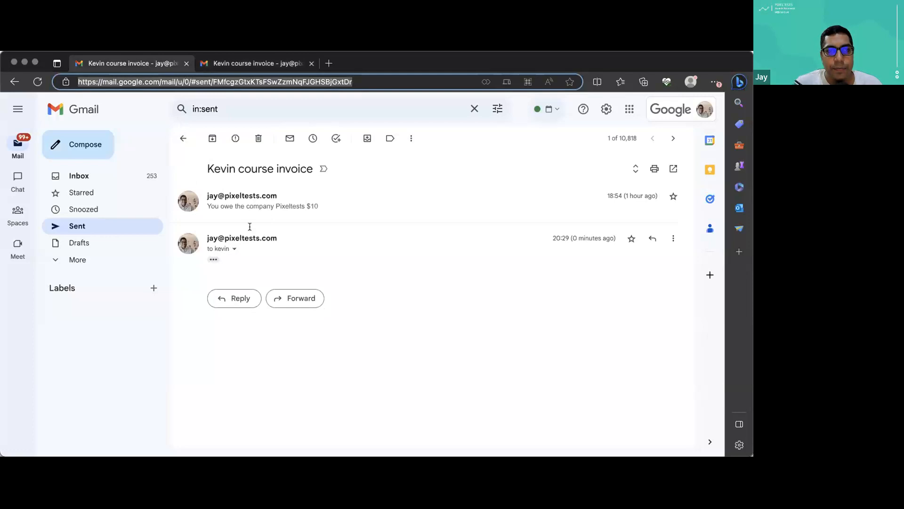
click(234, 248)
click(493, 291)
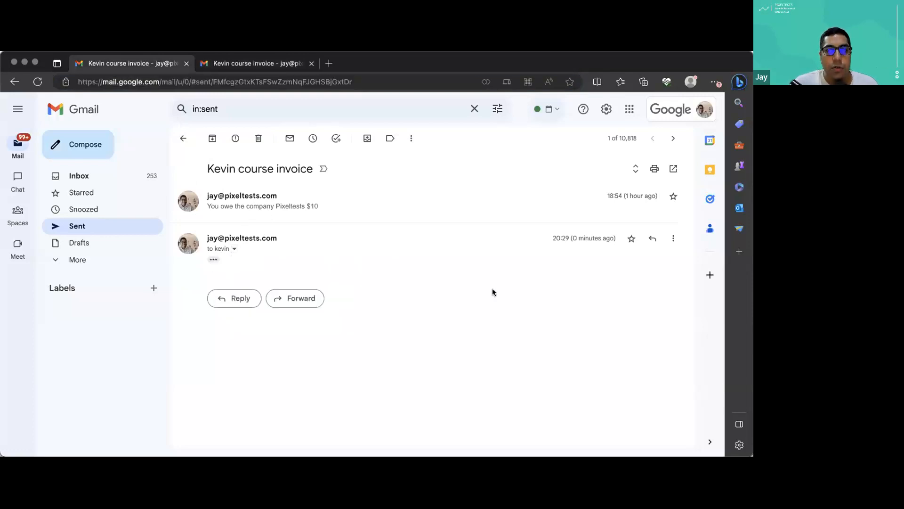
click(214, 260)
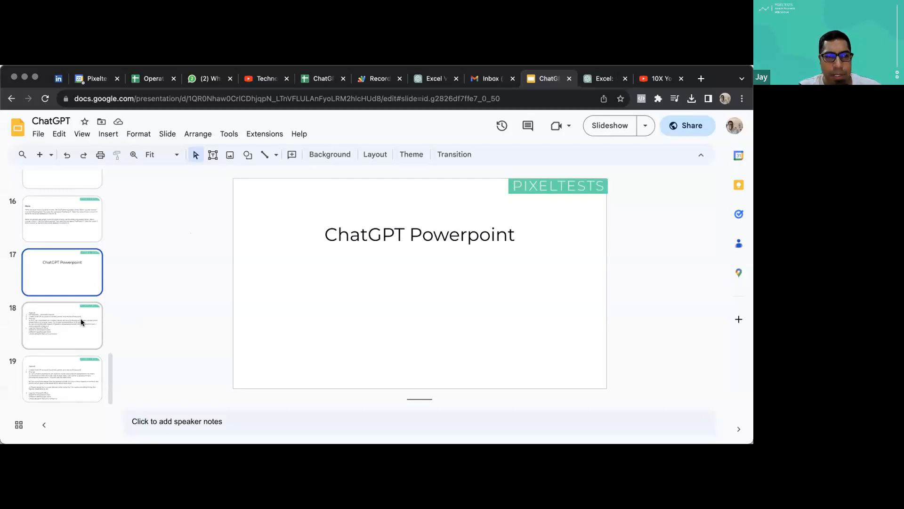
Step: Open slide 18 of the ChatGPT presentation and highlight prompt a) about protecting mother nature in the agenda
click(81, 321)
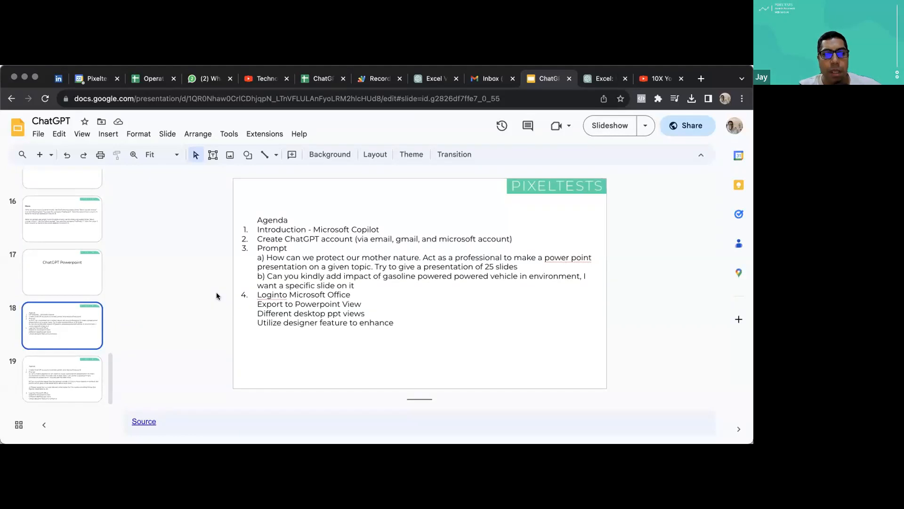
click(413, 241)
triple_click(348, 235)
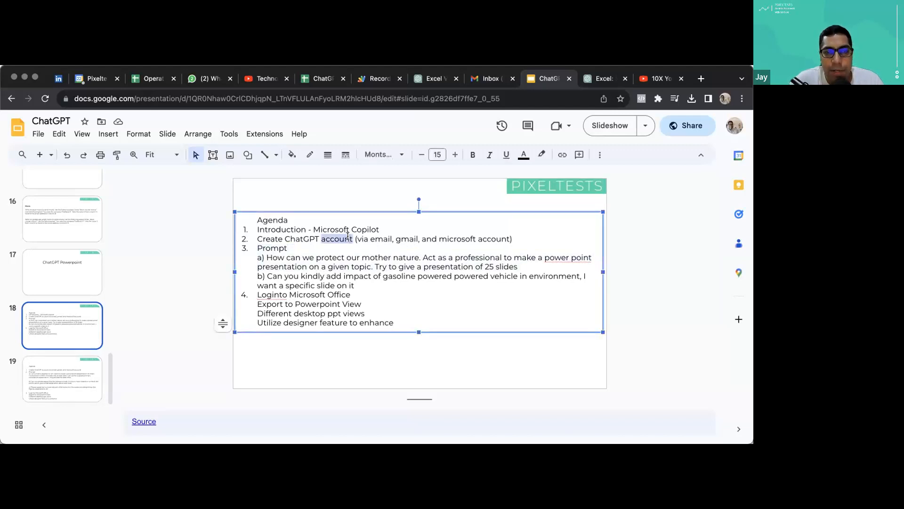
click(308, 249)
drag(266, 257, 518, 267)
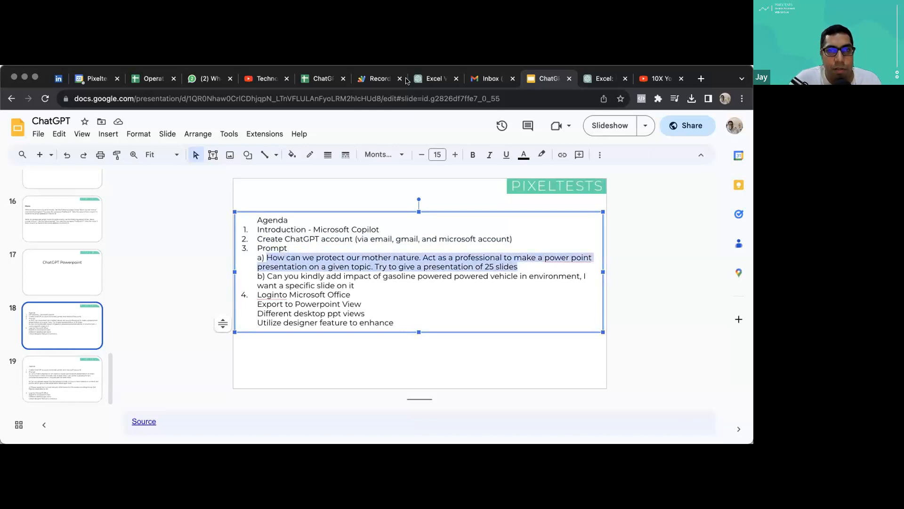
Step: Switch to ChatGPT and delete the "Excel: Sum Range B2:B10" chat
click(598, 79)
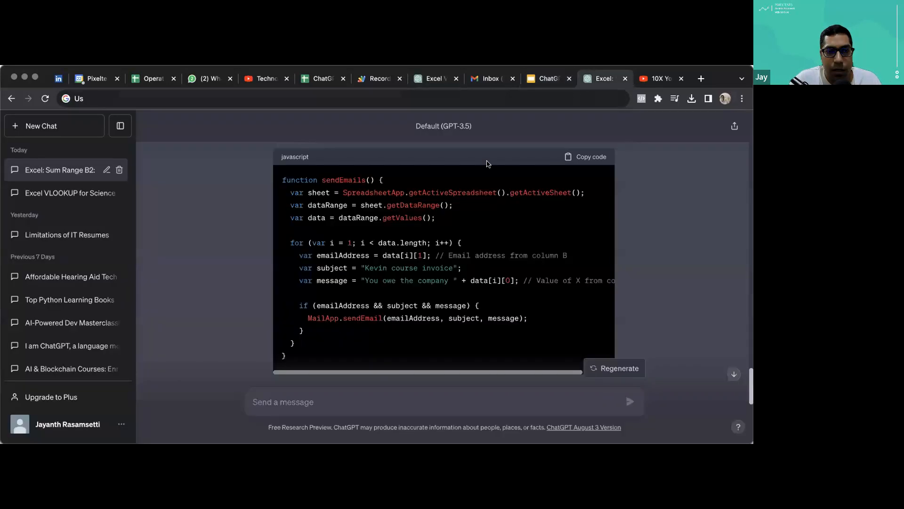
scroll(424, 311, down, 10)
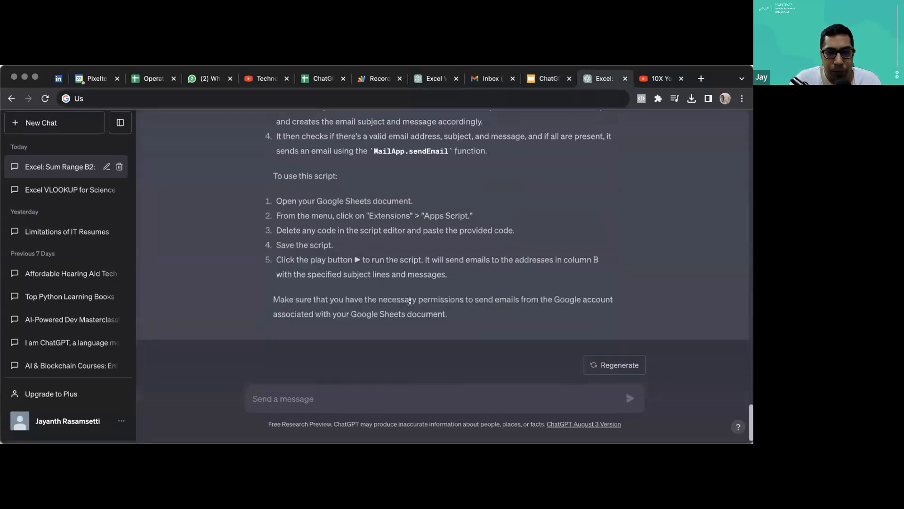
click(119, 167)
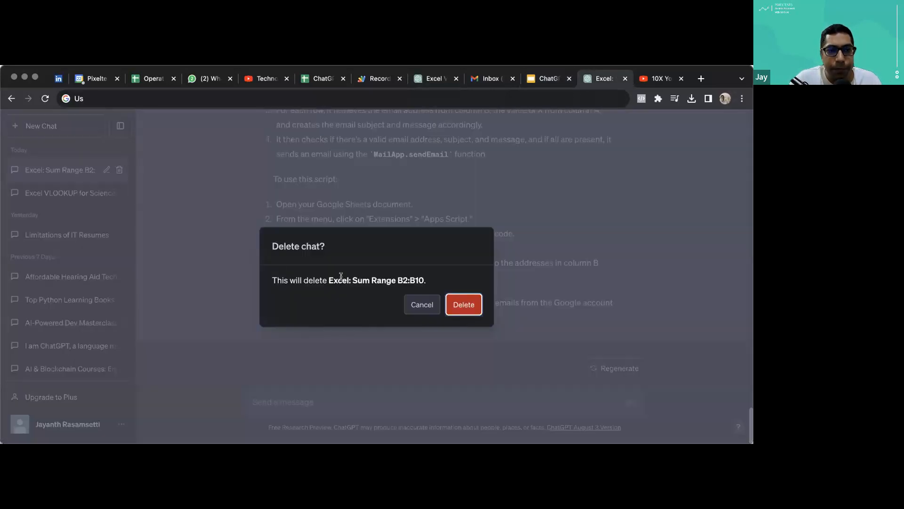
click(464, 304)
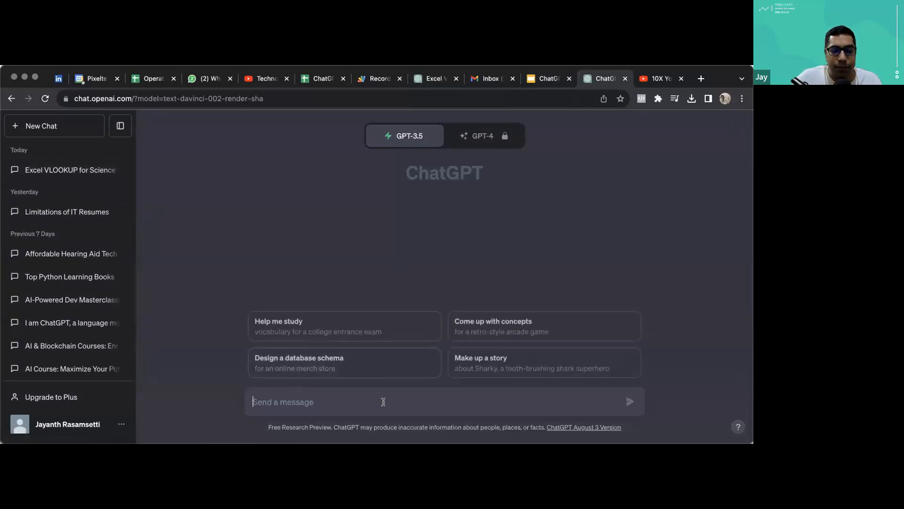
text(How can we)
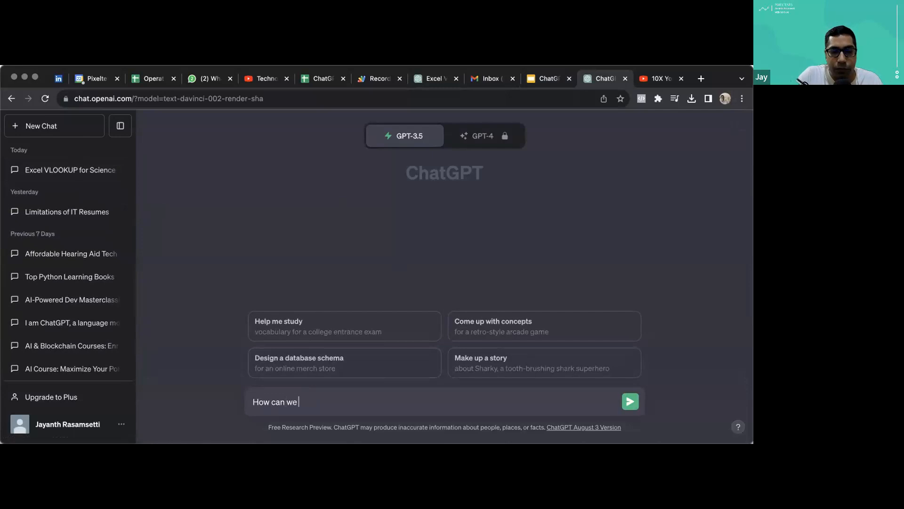
text( pre)
key(BackSpace)
text(ot)
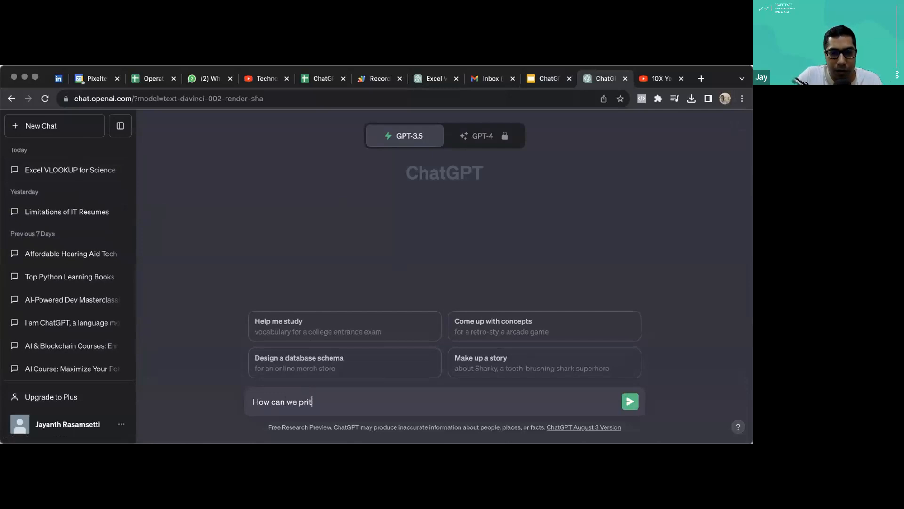
key(ctrl+a)
Step: Begin the new chat's prompt with "I am a history teacher and I am interested in the role of India in WW1. Please"
text(I am a histo)
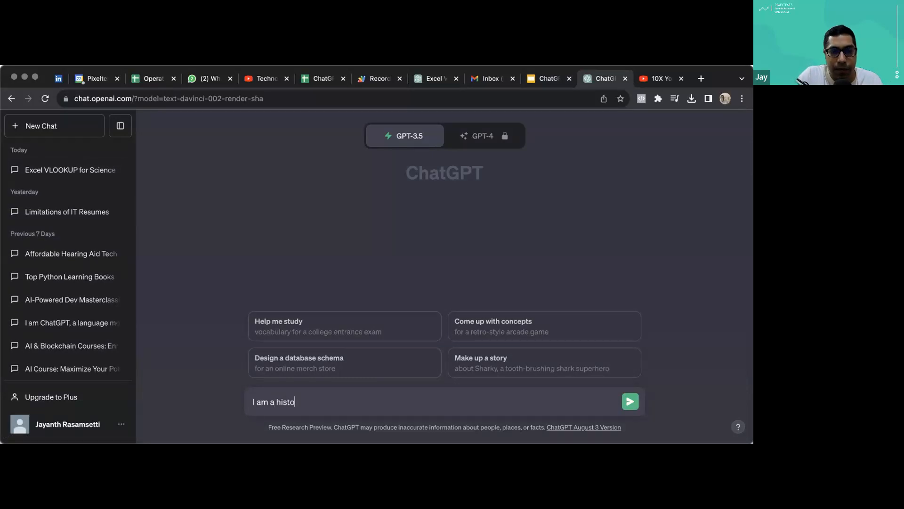
text(ry teacher a)
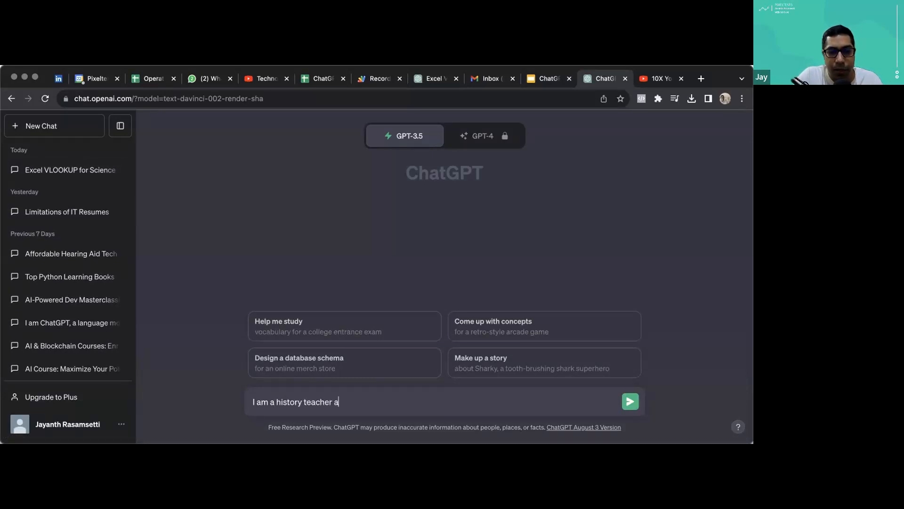
text(an I am)
text(interested )
text(in the role of India)
key(BackSpace)
text(role of India in WW)
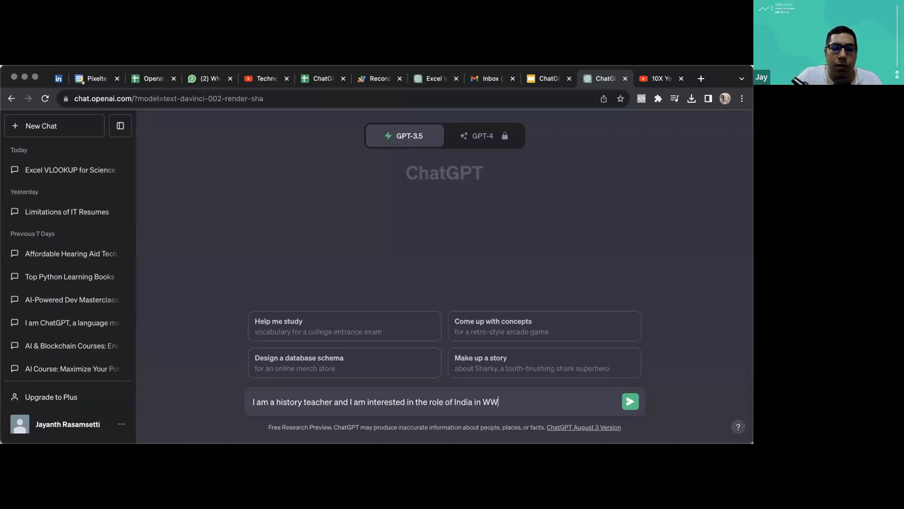
text(1. Please )
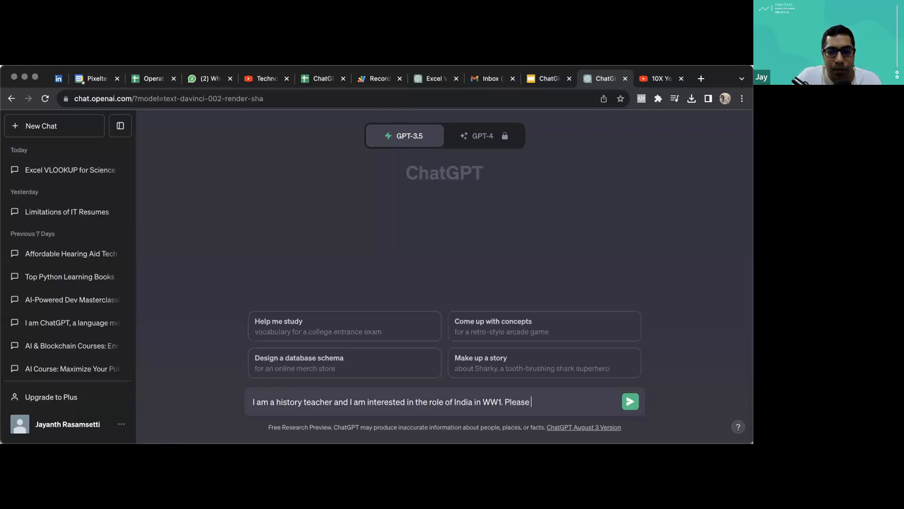
Step: Complete the prompt with "write presentation headlines (for about 10 slides)" and submit it
text(write a)
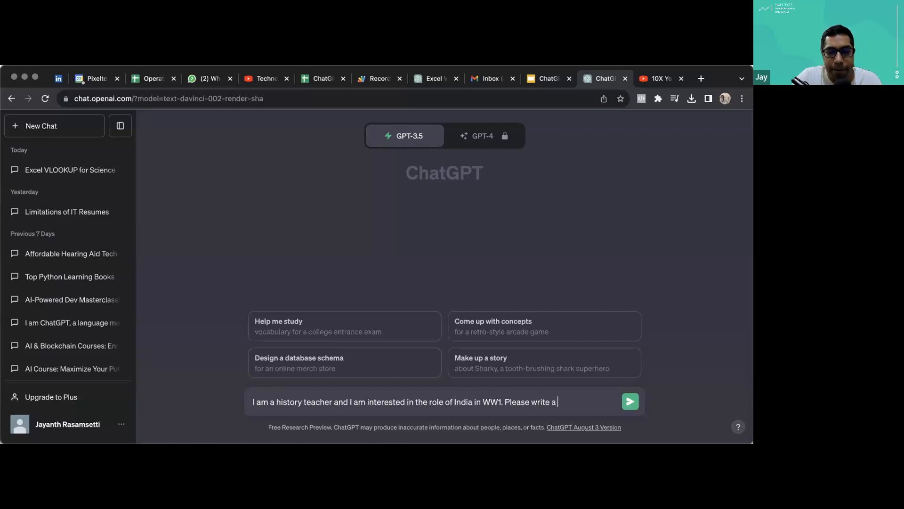
key(BackSpace)
text(presentation head)
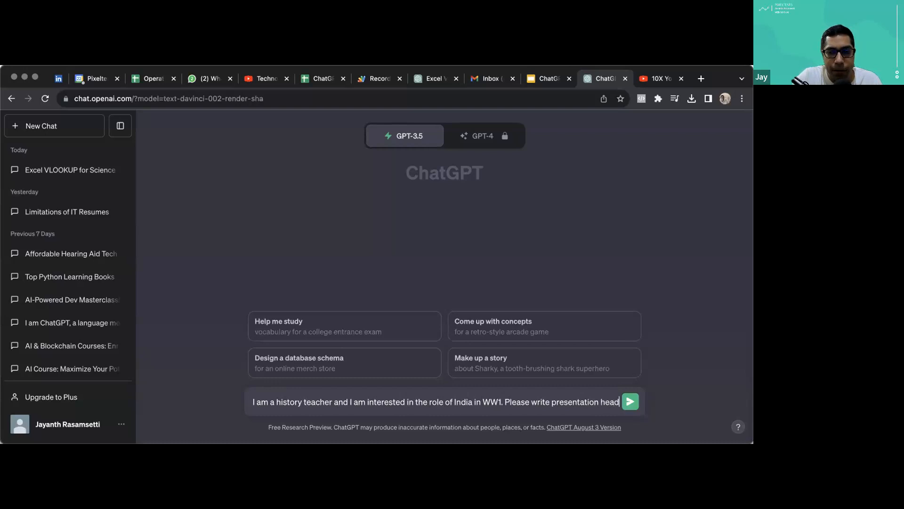
text(lines (for about 10 slides)
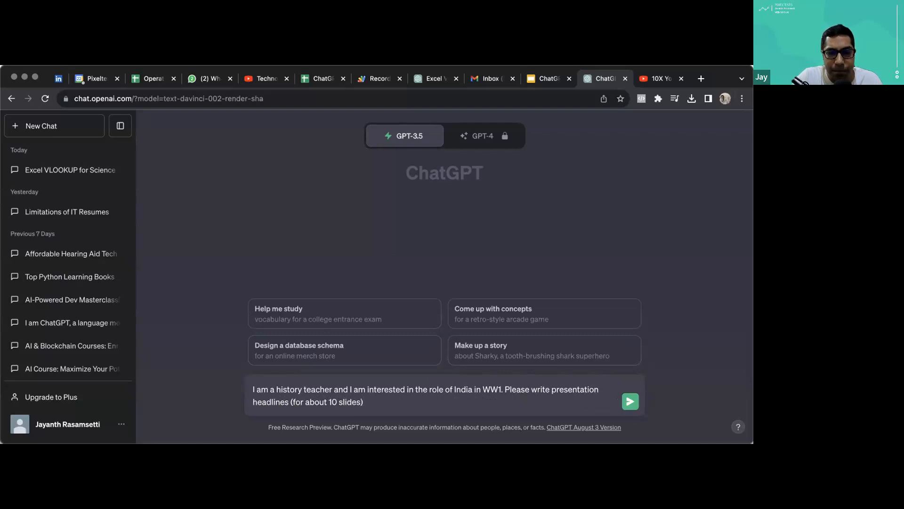
key(Return)
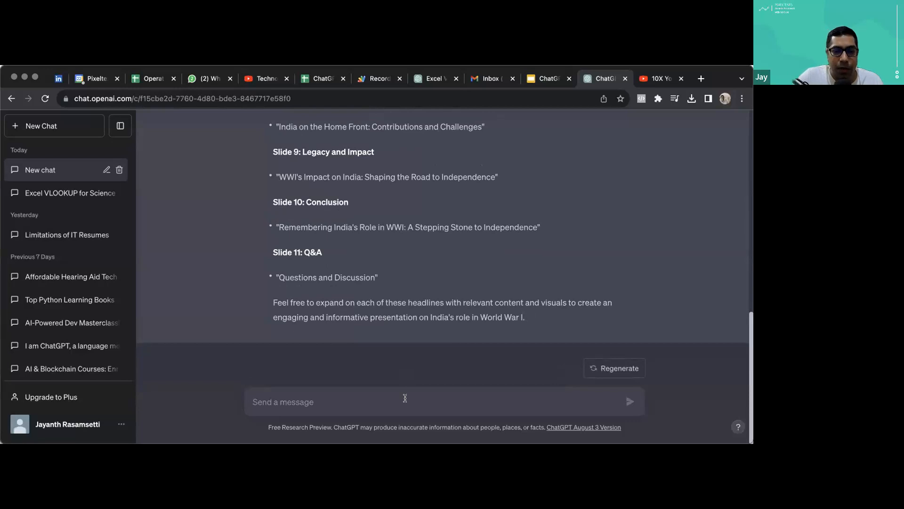
Step: Begin a follow-up prompt with "Great, can you please elaborate on each of these with a few bullet points"
text(Awesom)
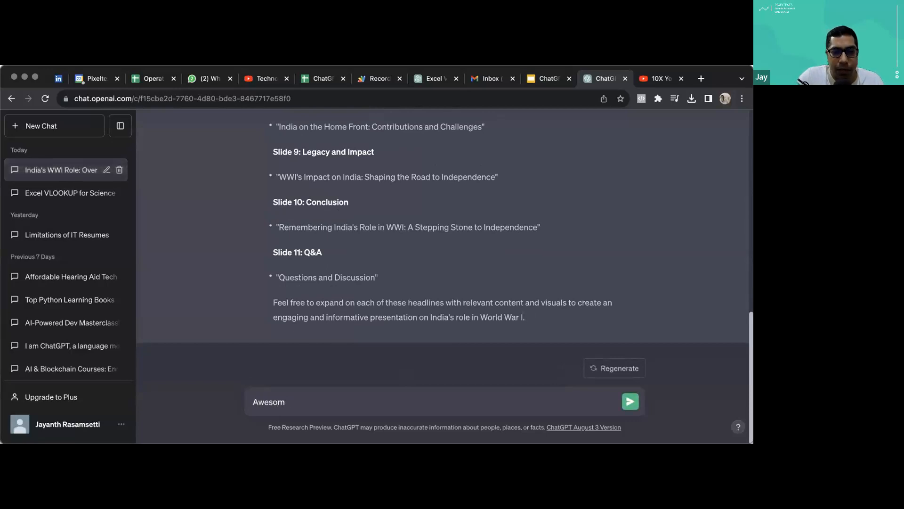
key(super+a)
text(Great, can you please elaborate on each of the)
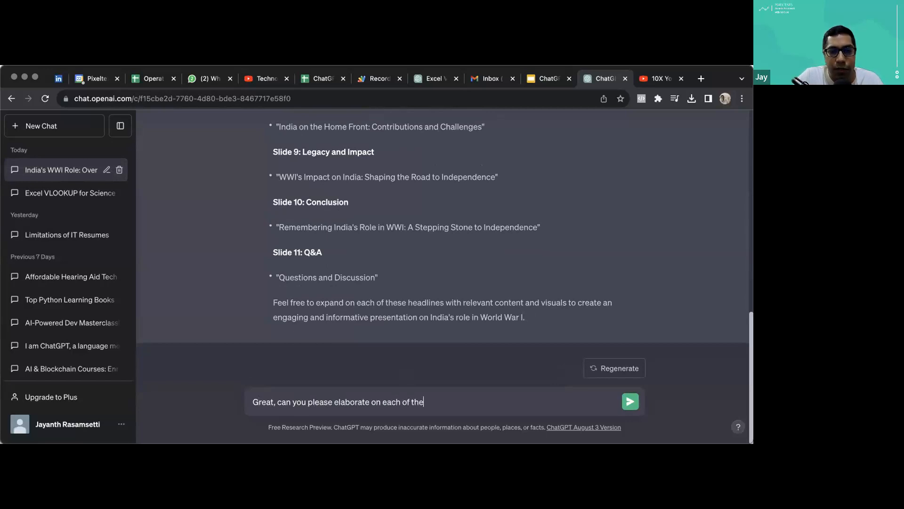
text(se with a few bu)
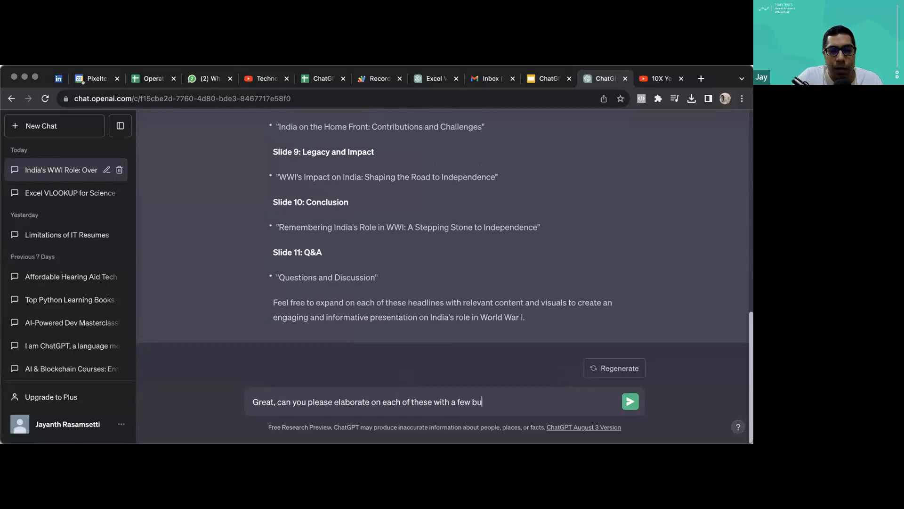
text(llet point)
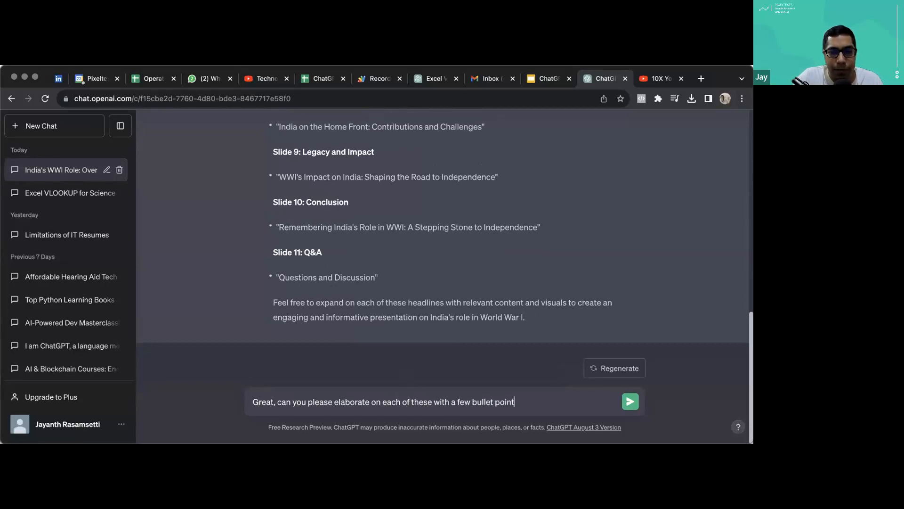
Step: Complete the prompt with "& also add the role of Gandhi the presentation (please have a dedicated slide for him)" and submit it
text(s & also add the role of)
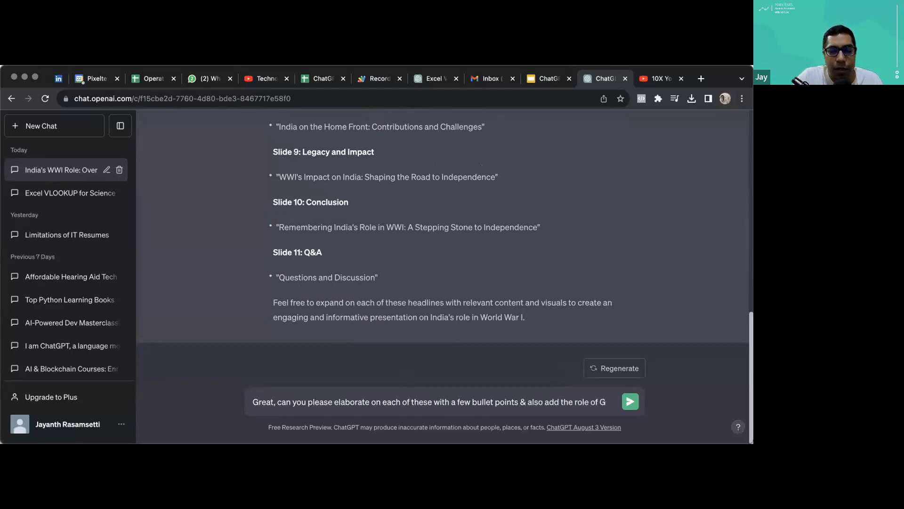
text( Gandhiu)
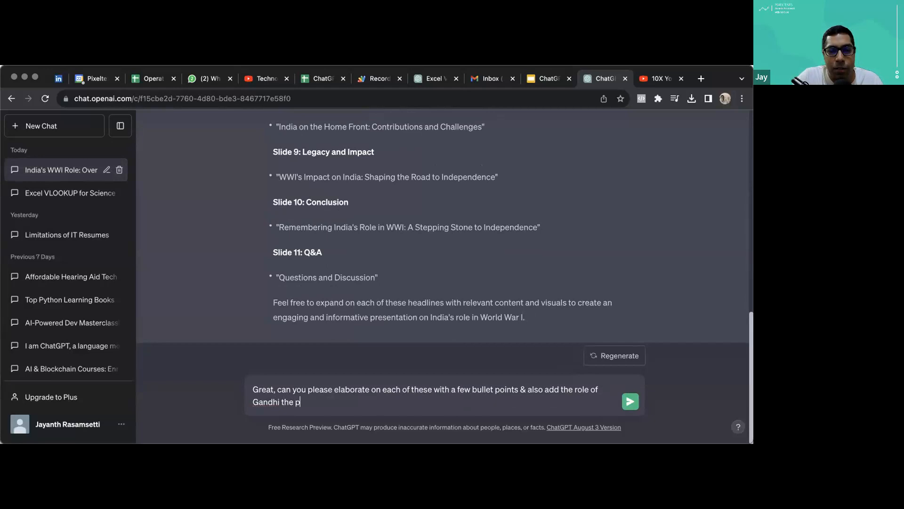
key(BackSpace)
key(BackSpace)
text(tion (please have a )
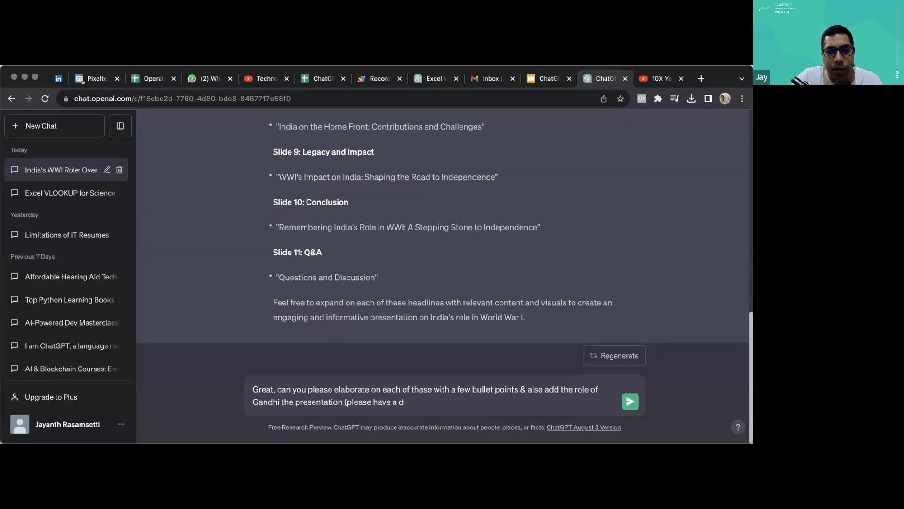
text(dedicated slide for t)
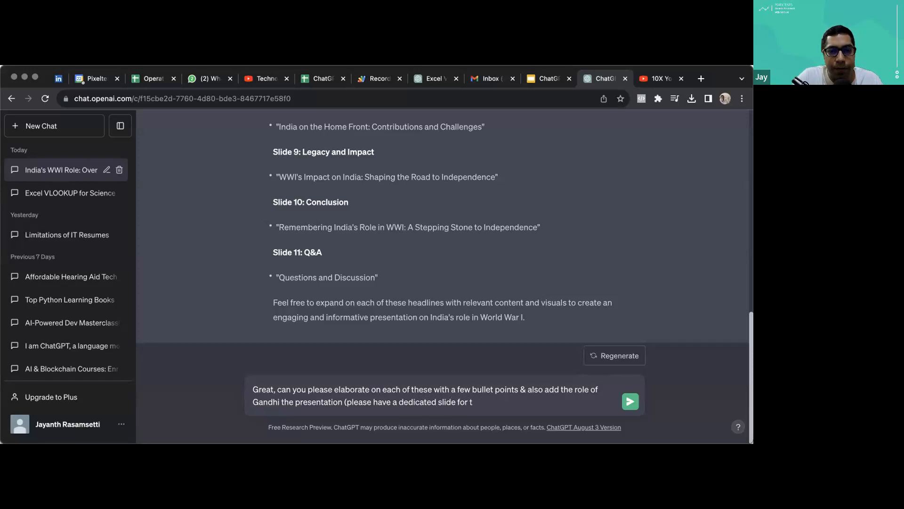
text(him))
key(Return)
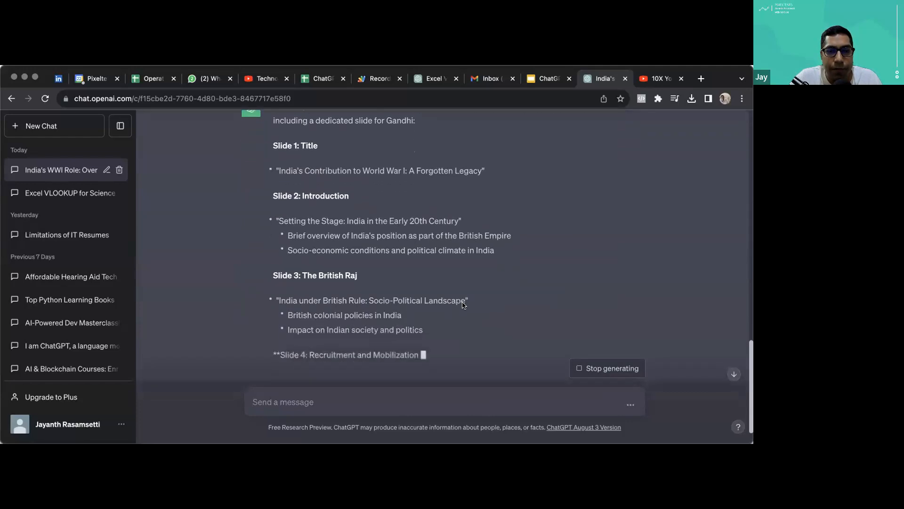
Step: Review the expanded slide outline in the response, from the title slide through the Gandhi, conclusion and Q&A slides
scroll(462, 301, up, 3)
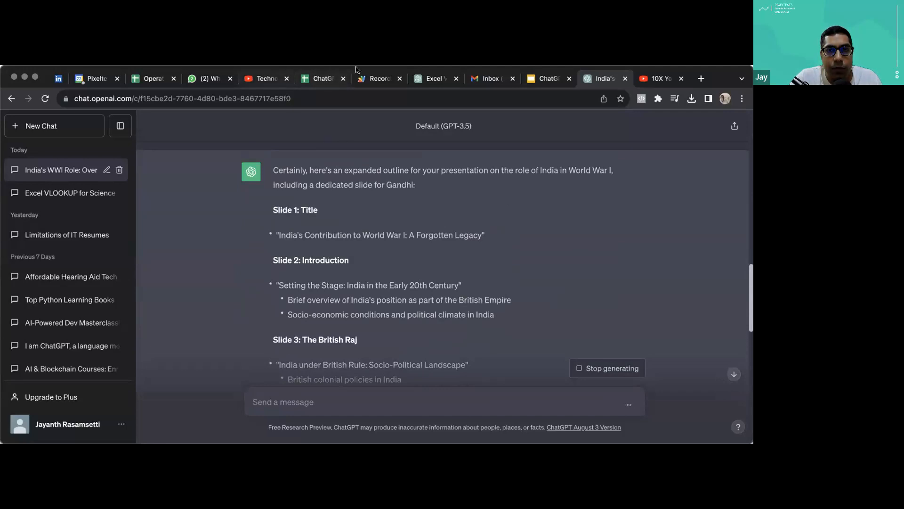
scroll(386, 281, down, 6)
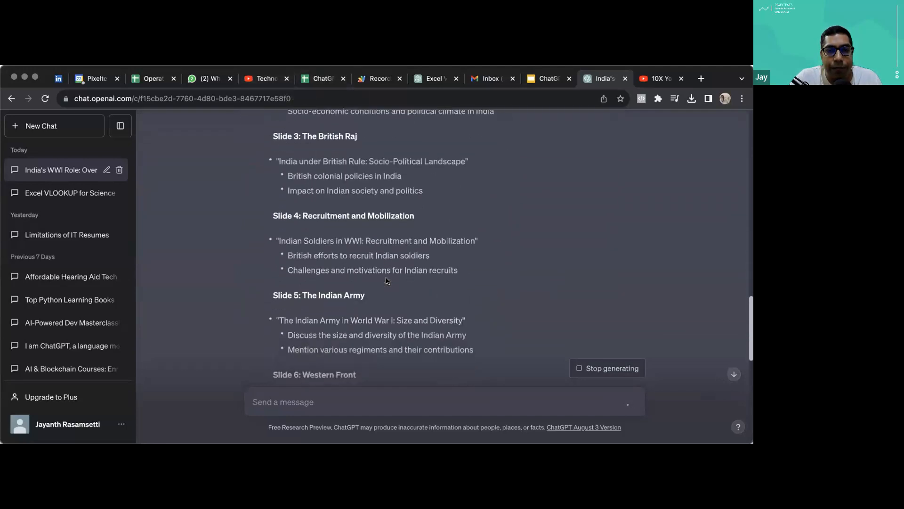
scroll(386, 280, down, 8)
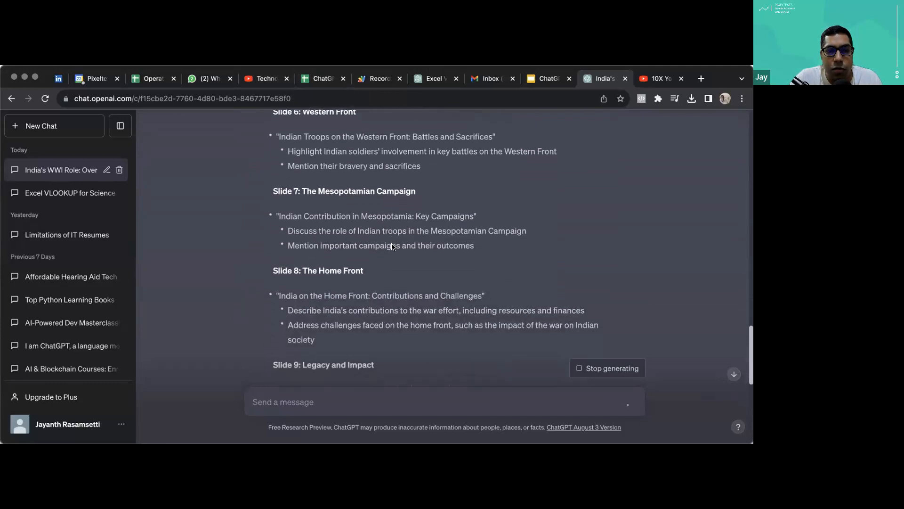
mouse_move(268, 199)
mouse_down()
mouse_move(513, 264)
mouse_move(255, 196)
mouse_up()
click(513, 265)
click(255, 196)
scroll(255, 196, up, 18)
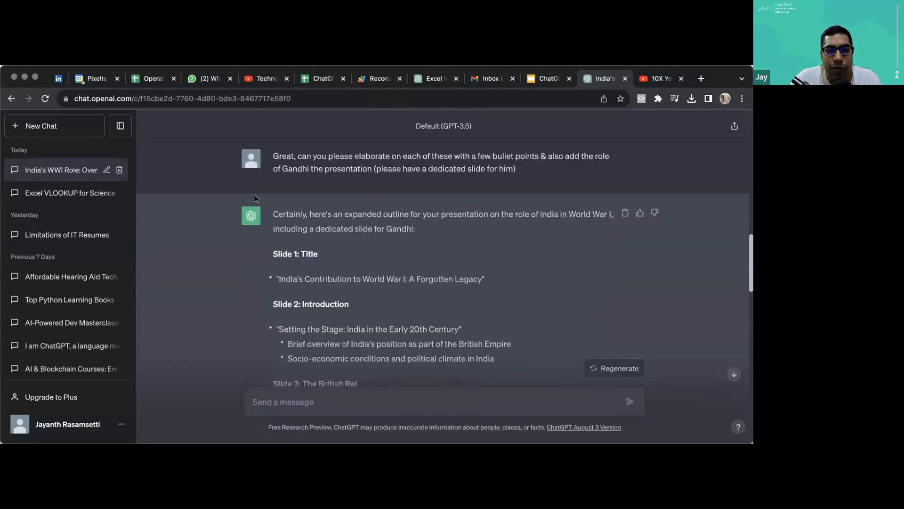
scroll(257, 200, down, 15)
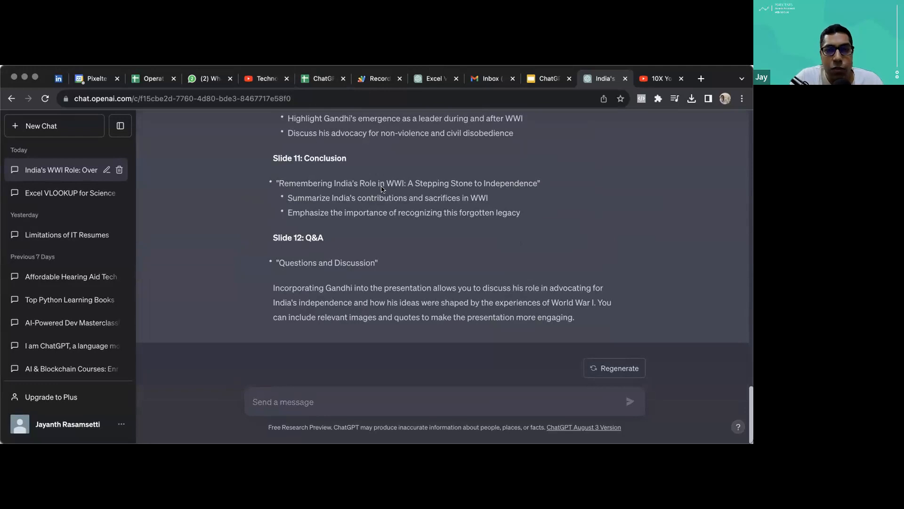
scroll(381, 188, up, 20)
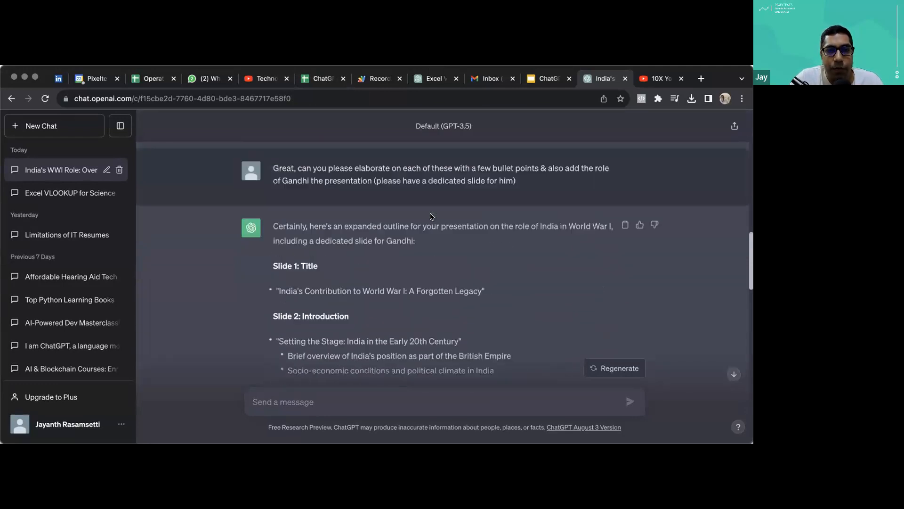
scroll(432, 216, up, 2)
scroll(468, 237, down, 2)
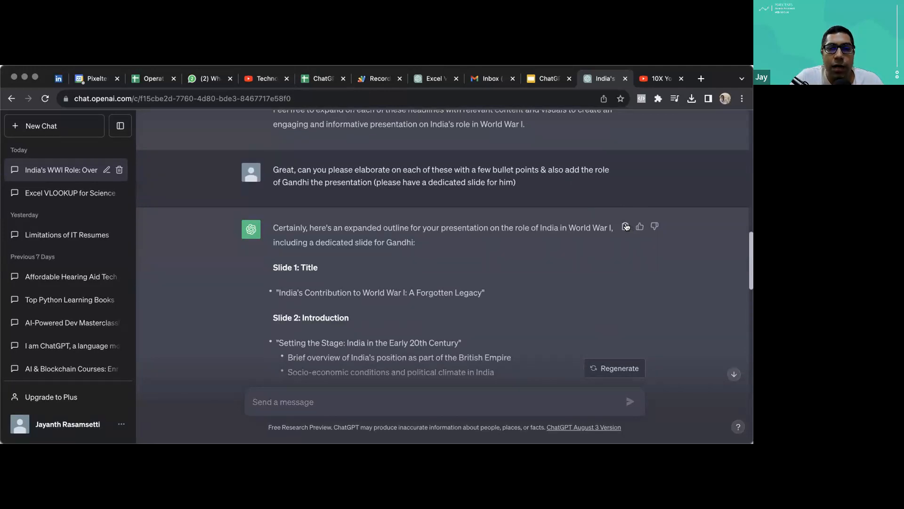
Step: Select the outline text from Slide 1 through the Slide 12 heading, and display slide 2 of the India WW1 presentation in Google Slides
drag(274, 260, 555, 281)
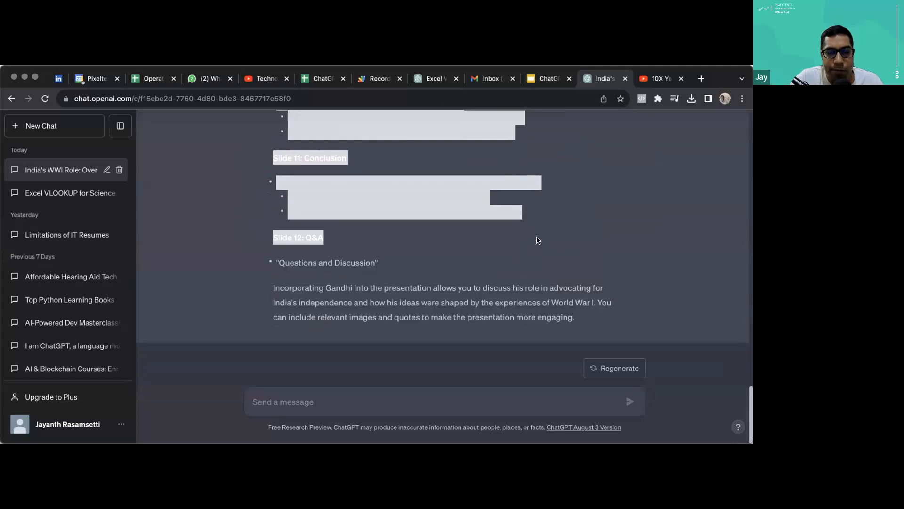
key(super+t)
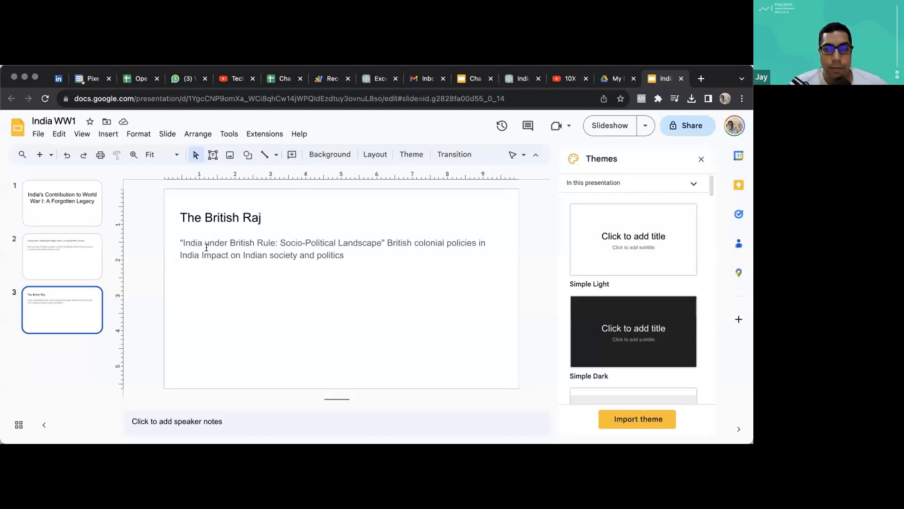
click(57, 264)
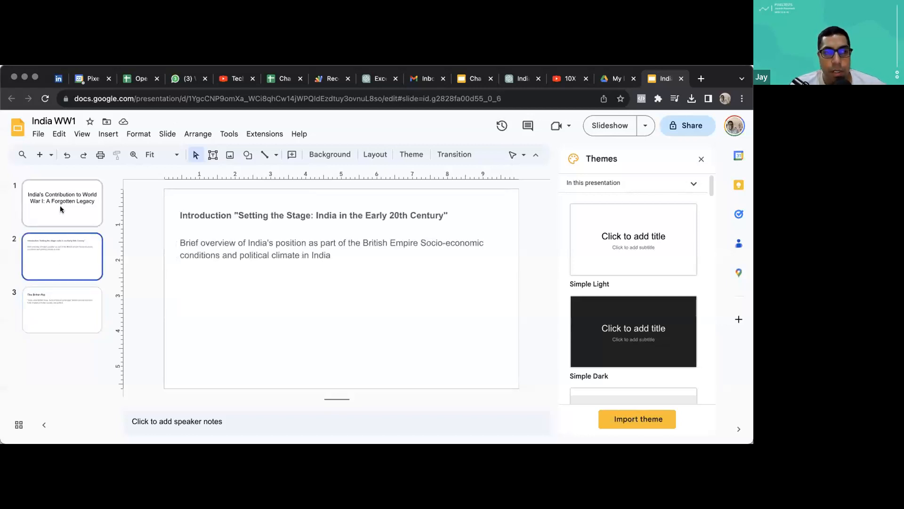